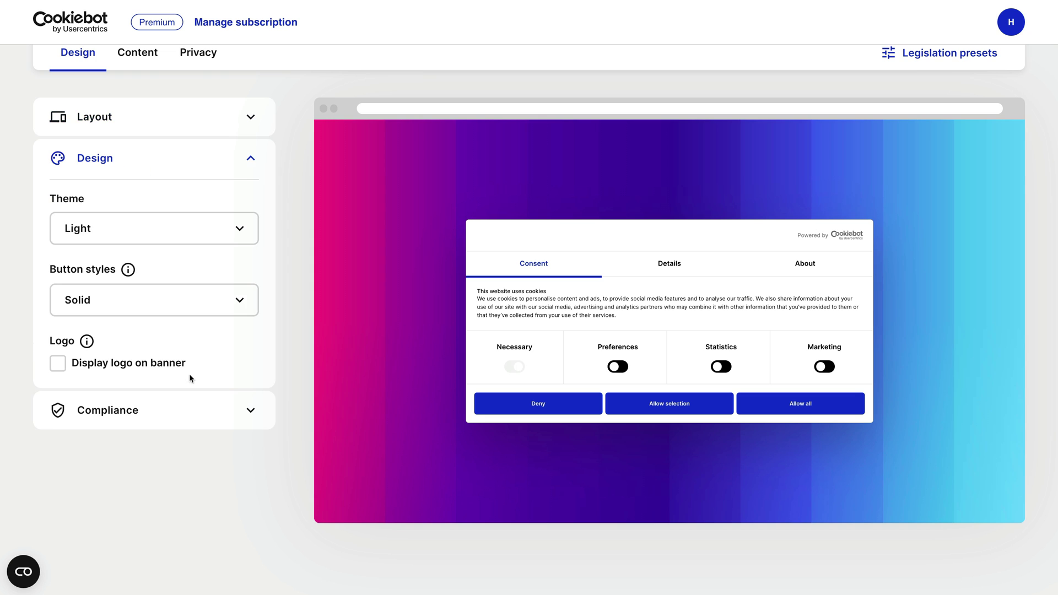
# - Expand the Cookiebot banner Theme dropdown to show Light, Dark and Custom
pyautogui.click(176, 223)
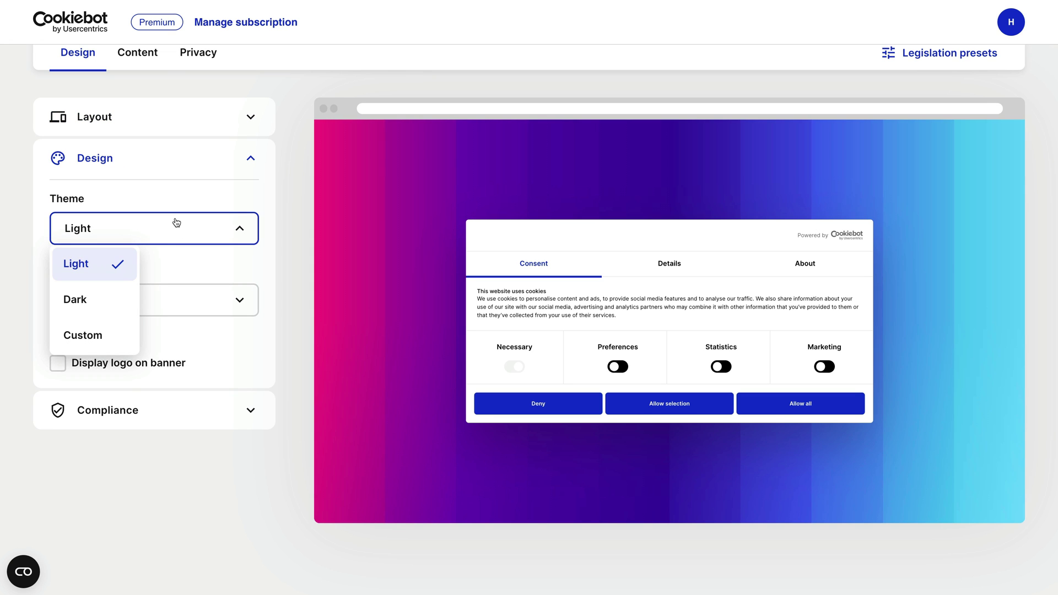
# - Switch the banner theme to Dark, then browse the site's Form Example contact page
pyautogui.click(123, 300)
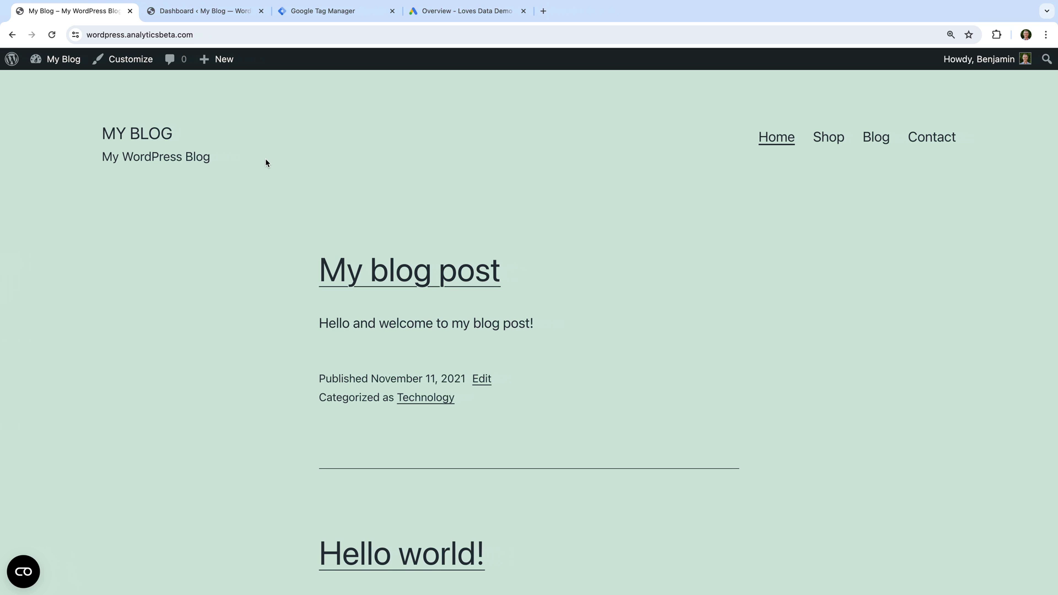
pyautogui.click(930, 147)
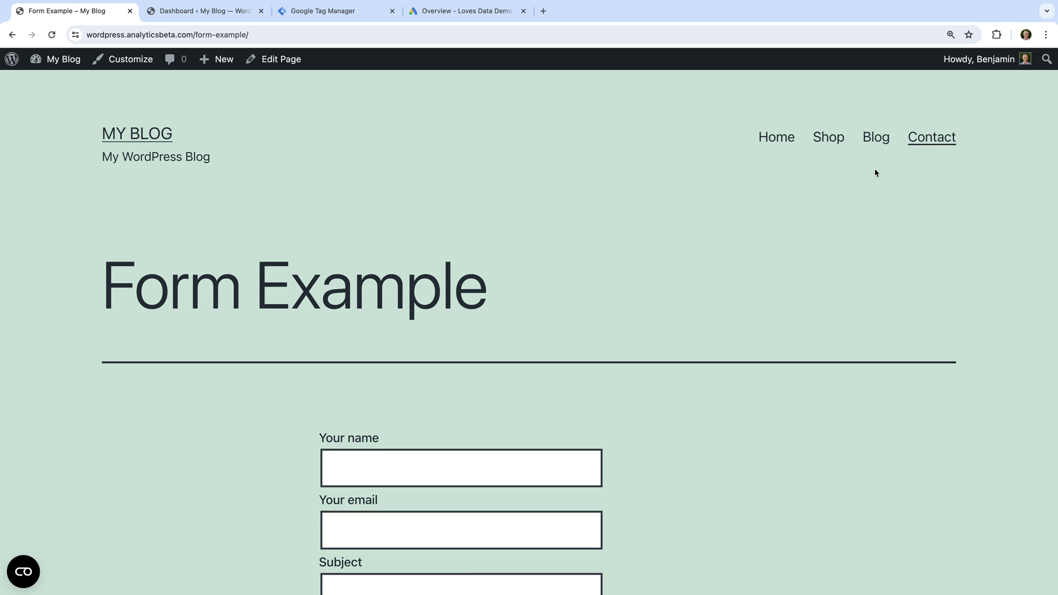
pyautogui.scroll(-4, 659, 268)
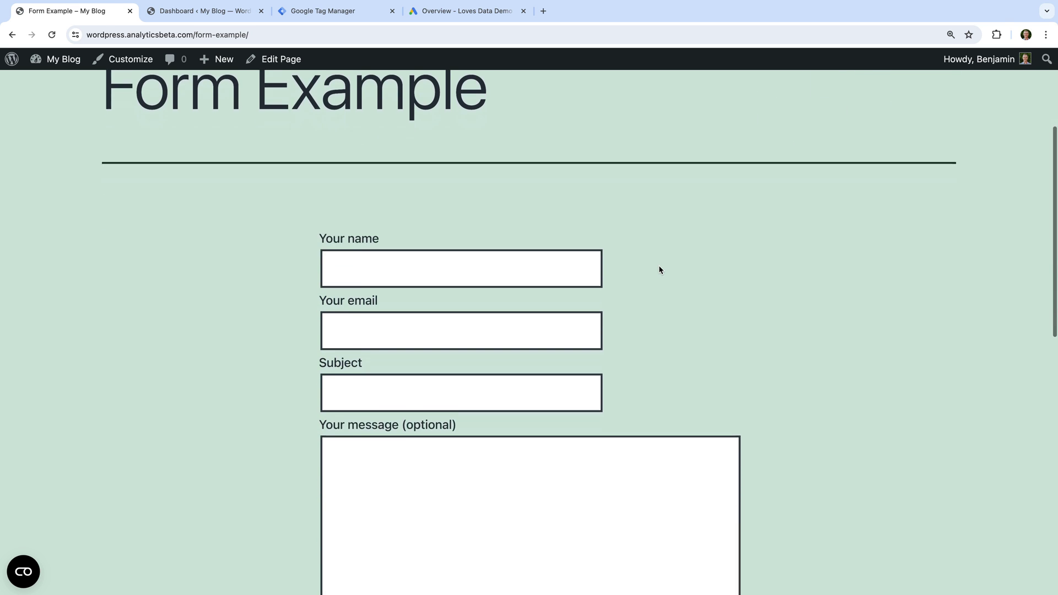
pyautogui.scroll(-2, 659, 270)
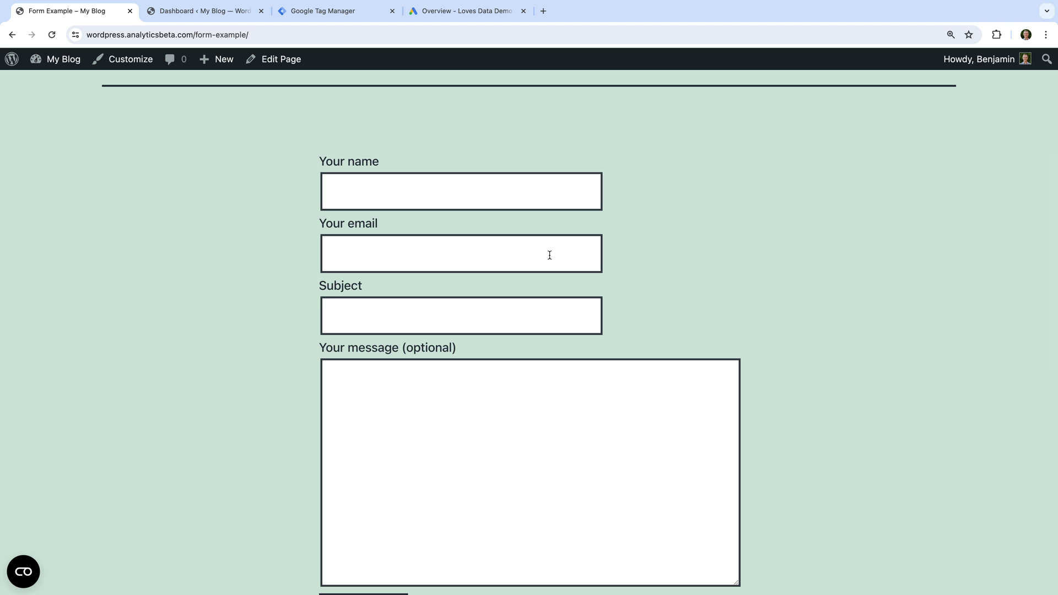
pyautogui.scroll(5, 549, 255)
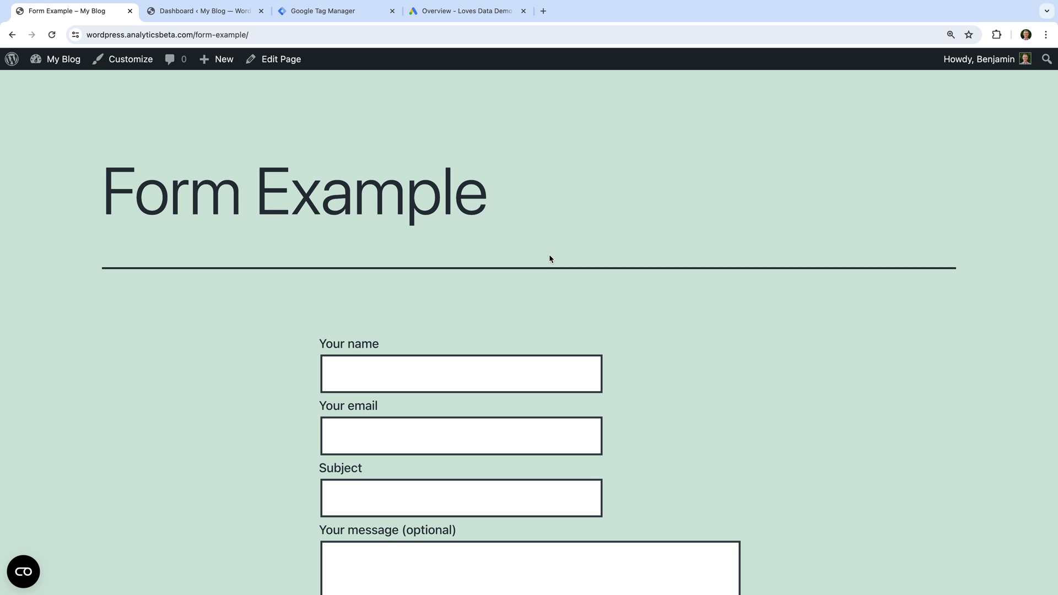
# - Go to the WordPress dashboard's Installed Plugins list
pyautogui.click(225, 17)
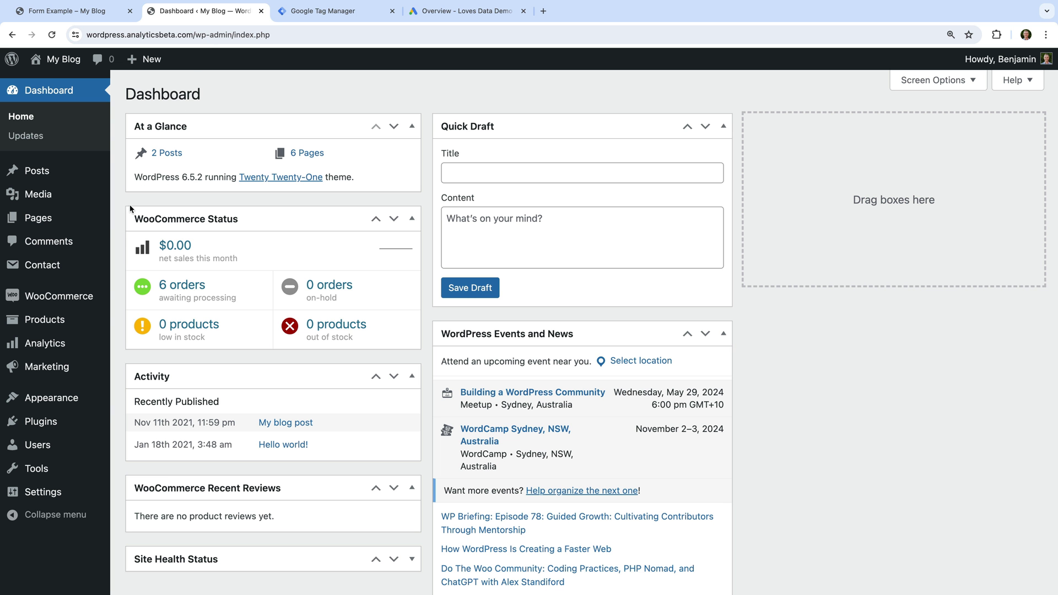
pyautogui.moveTo(60, 427)
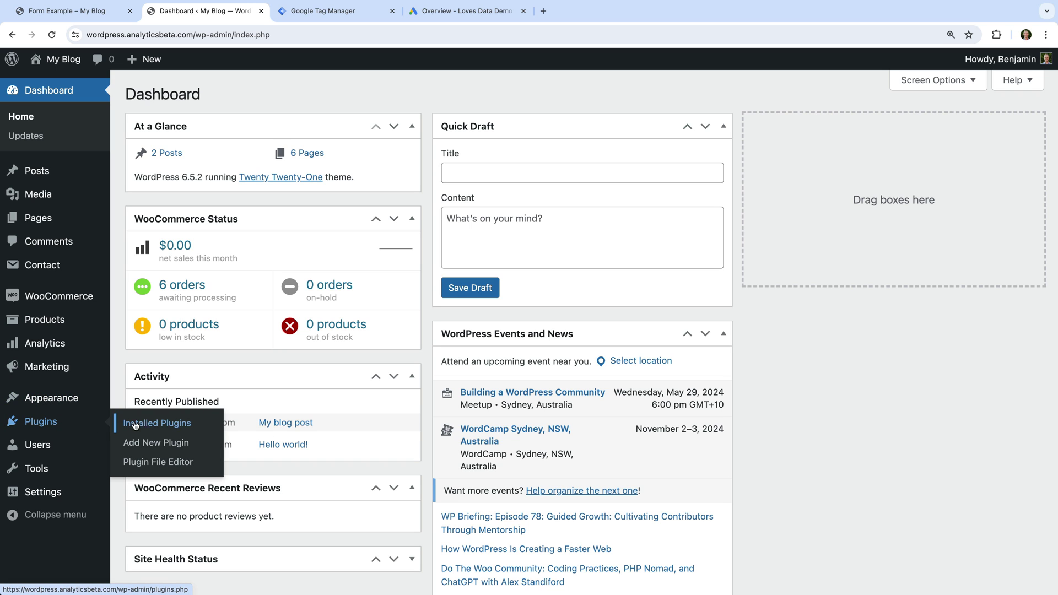
pyautogui.click(154, 426)
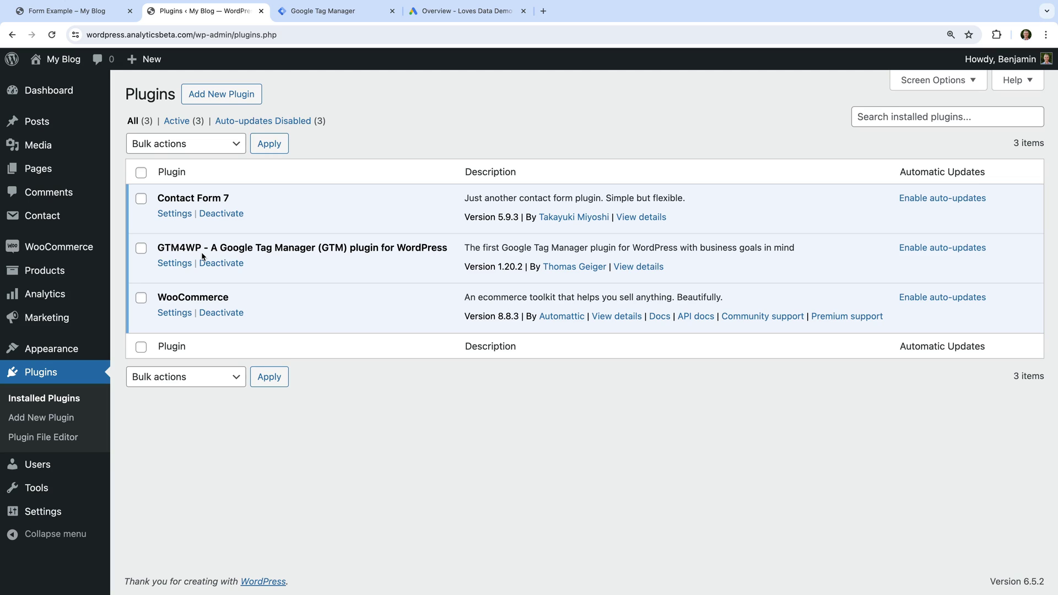
# - Enable the Contact Form 7 integration in GTM4WP's Integration settings and save changes
pyautogui.click(175, 264)
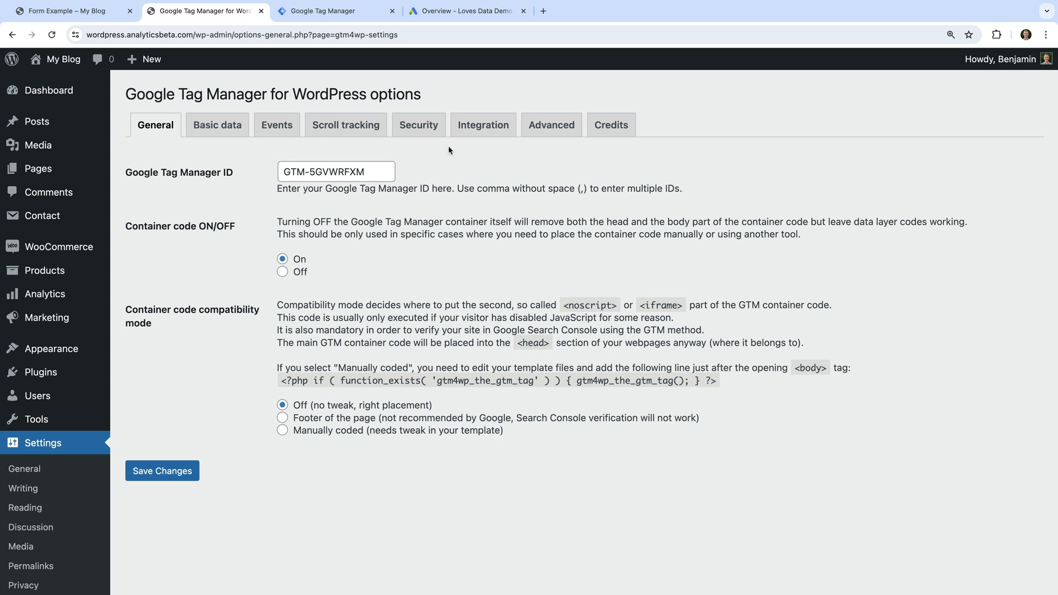
pyautogui.click(466, 130)
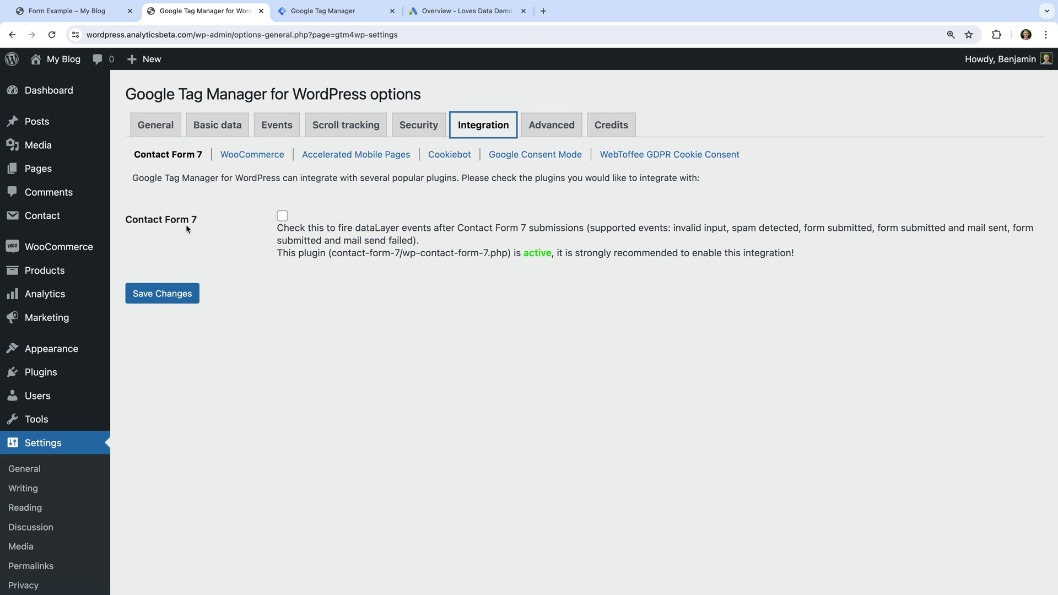
pyautogui.click(281, 216)
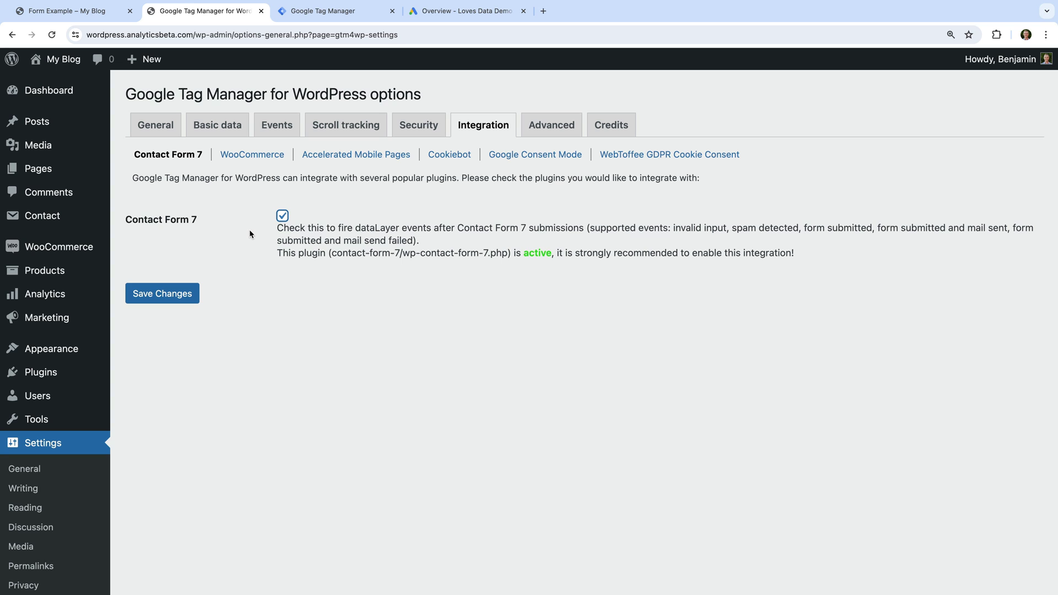
pyautogui.click(162, 297)
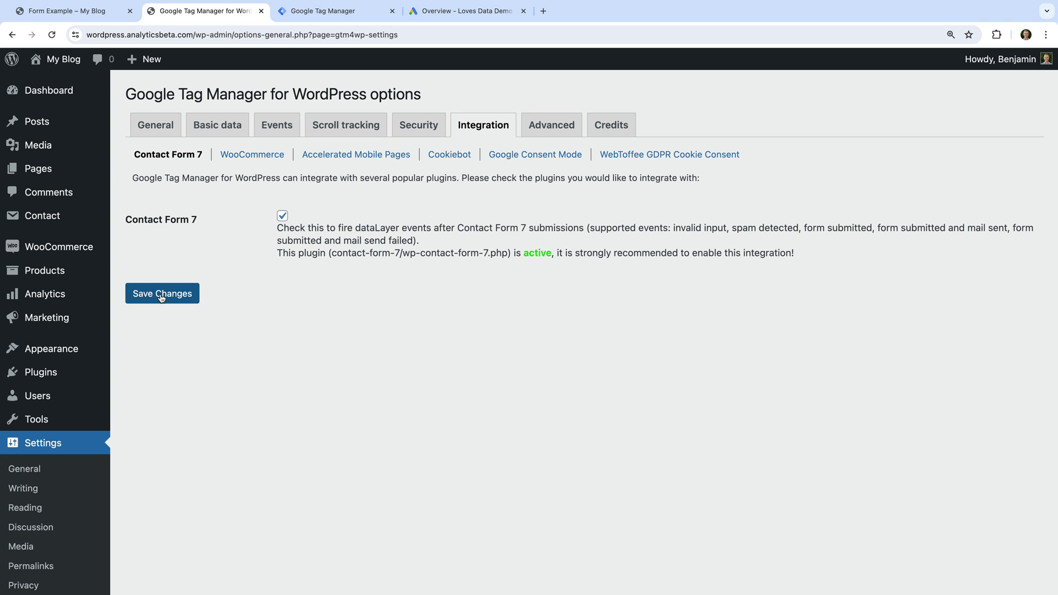
pyautogui.click(162, 297)
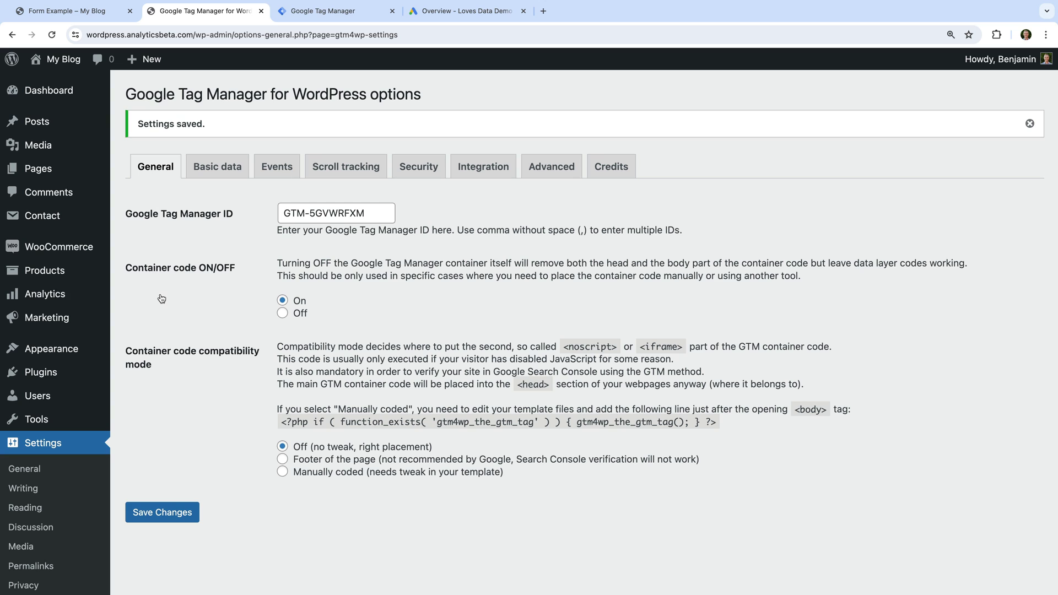
pyautogui.click(372, 16)
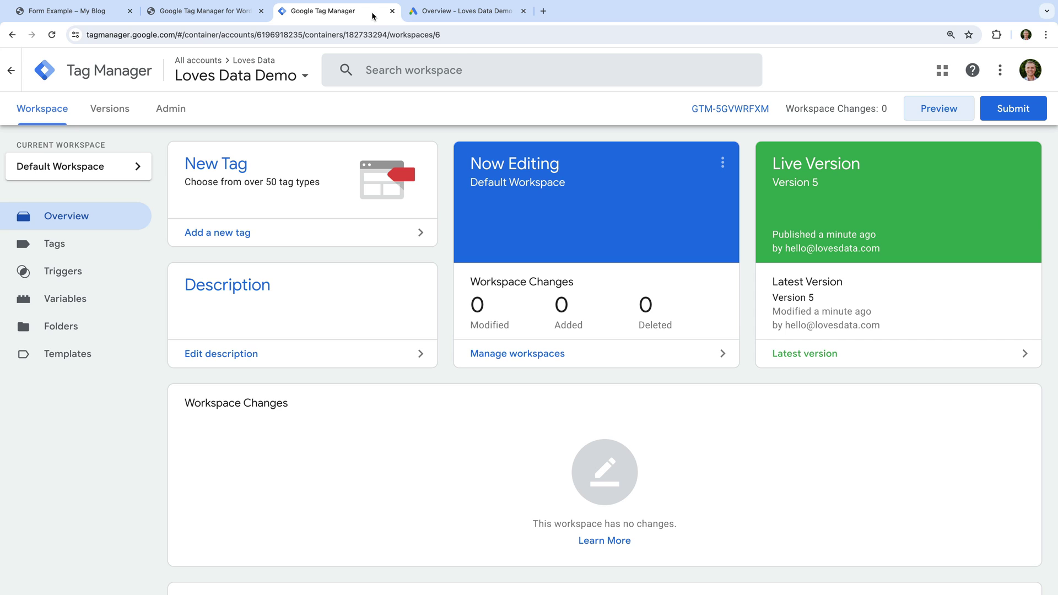
pyautogui.click(923, 117)
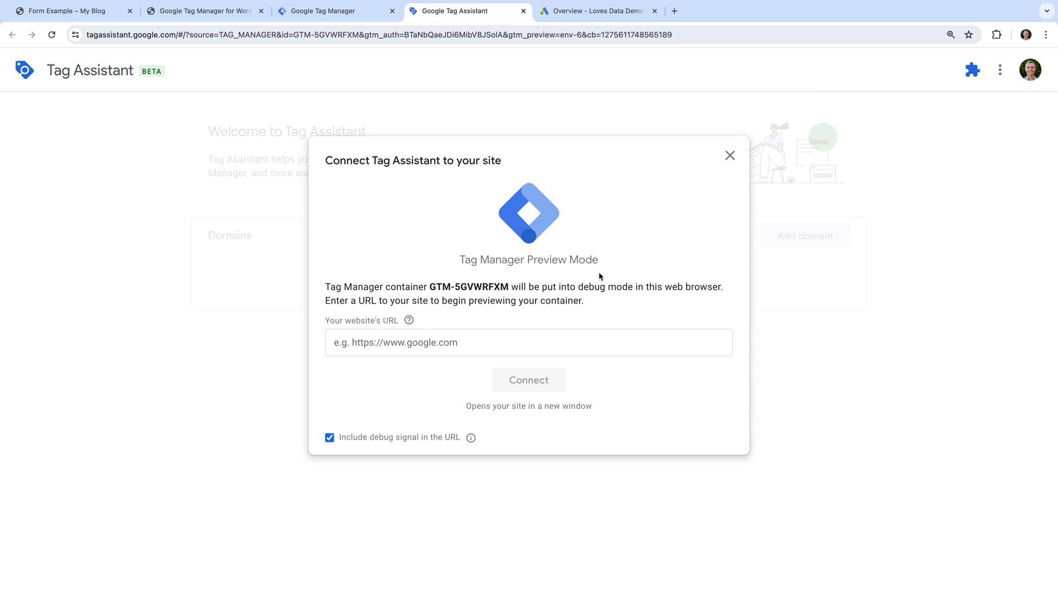
pyautogui.click(415, 344)
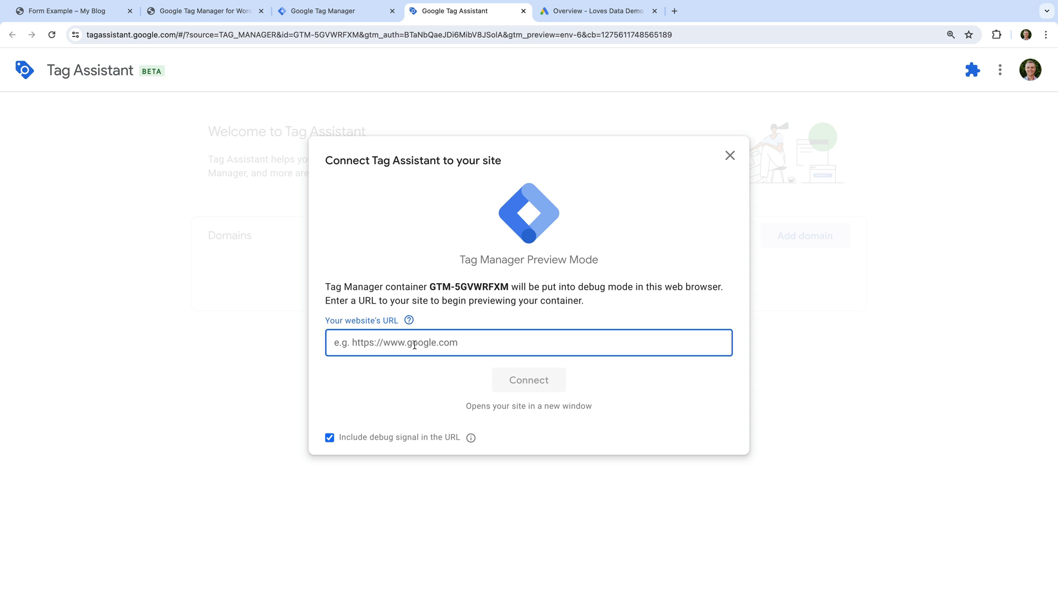
pyautogui.write('https://wordpress.analyticsbeta.com/')
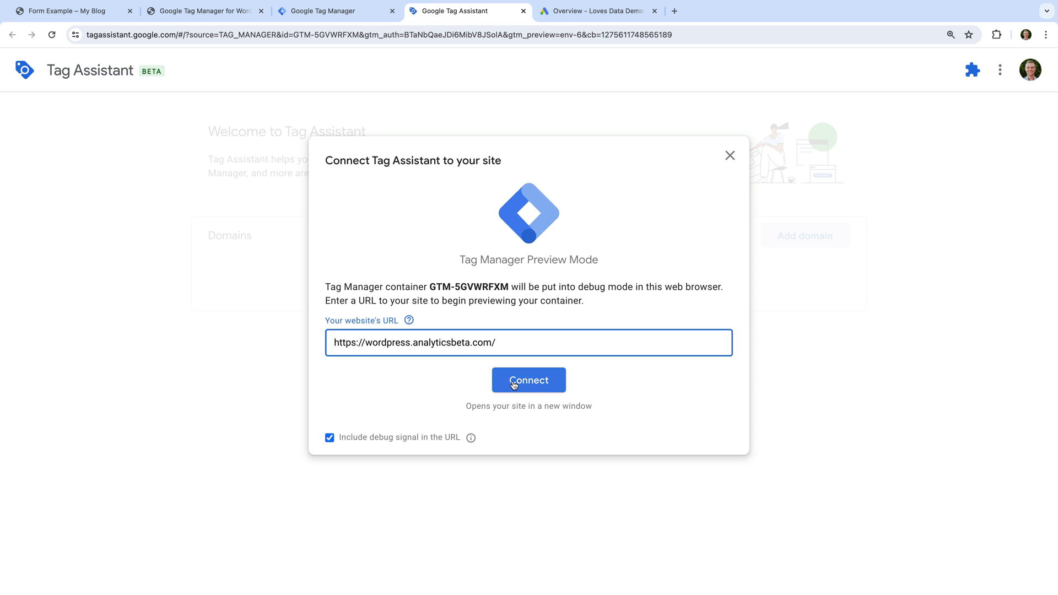
pyautogui.click(515, 381)
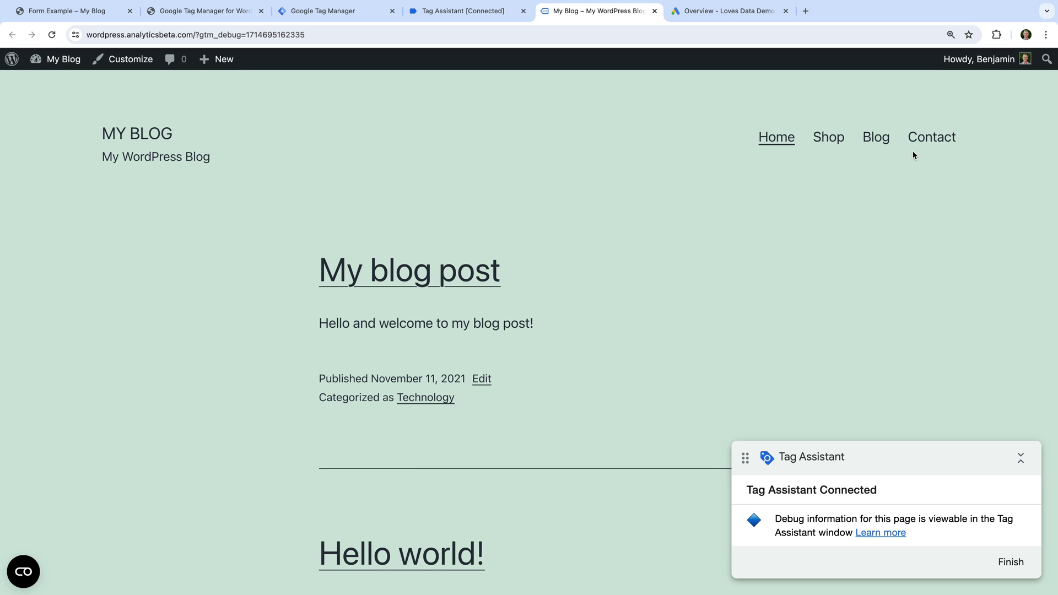
# - Submit the contact form with a name, an email address, and 'Test' as subject and message
pyautogui.click(929, 142)
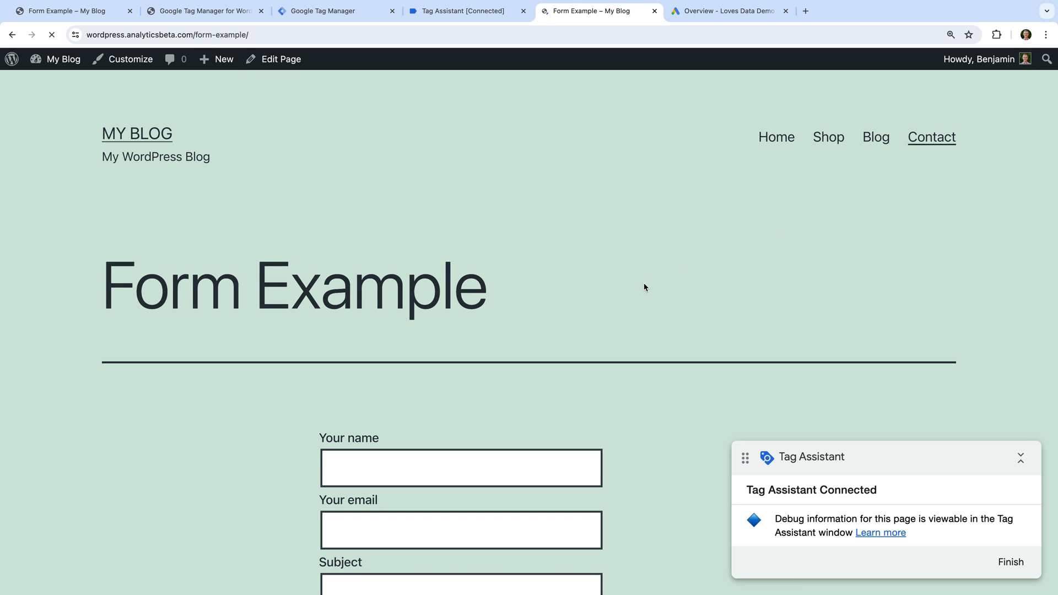
pyautogui.scroll(-5, 628, 298)
pyautogui.click(490, 268)
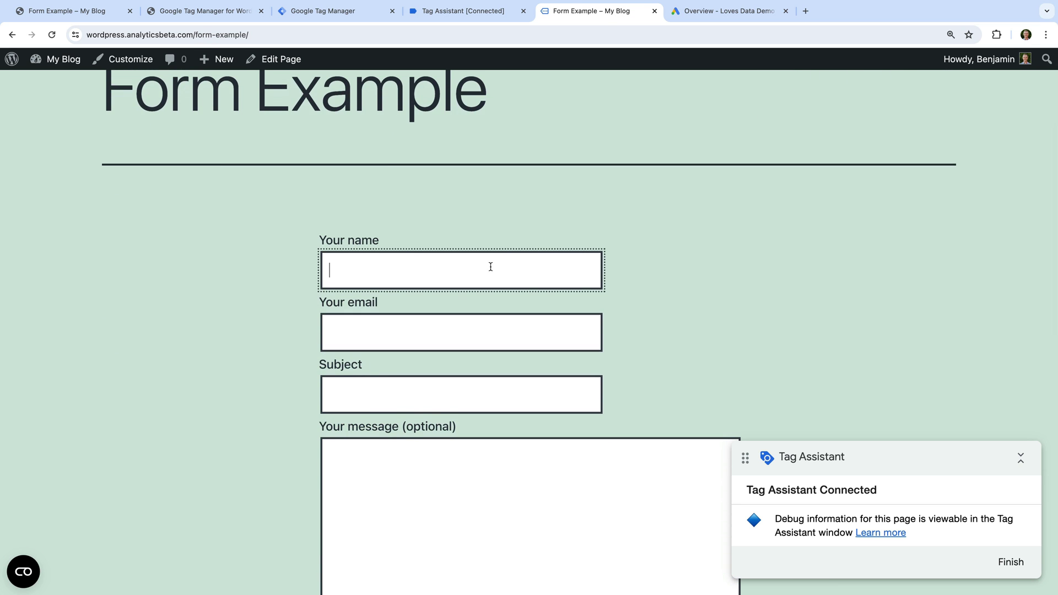
pyautogui.write('Benjamin')
pyautogui.press('Tab')
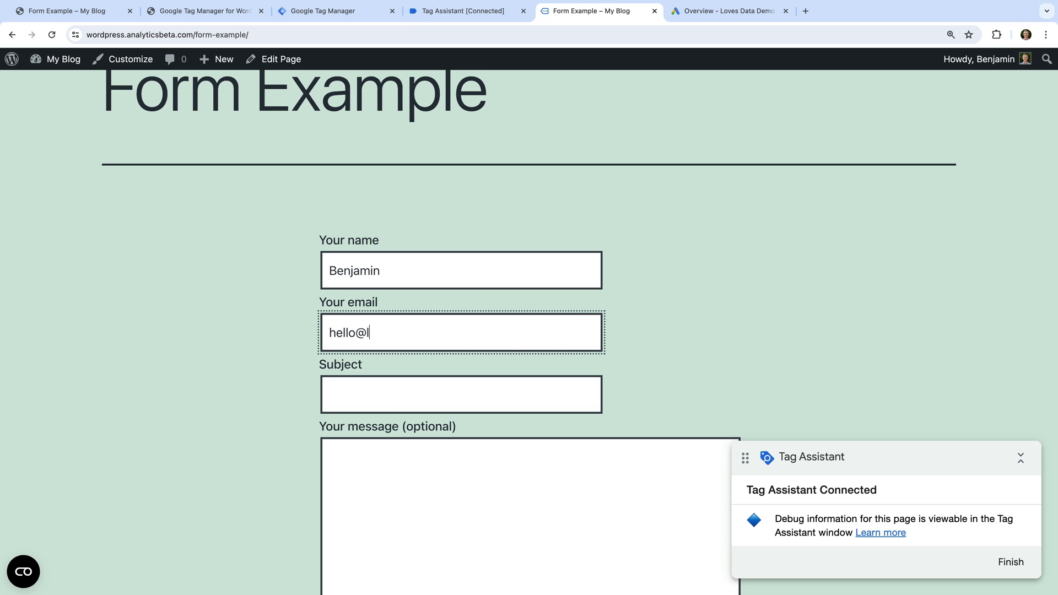
pyautogui.press('Tab')
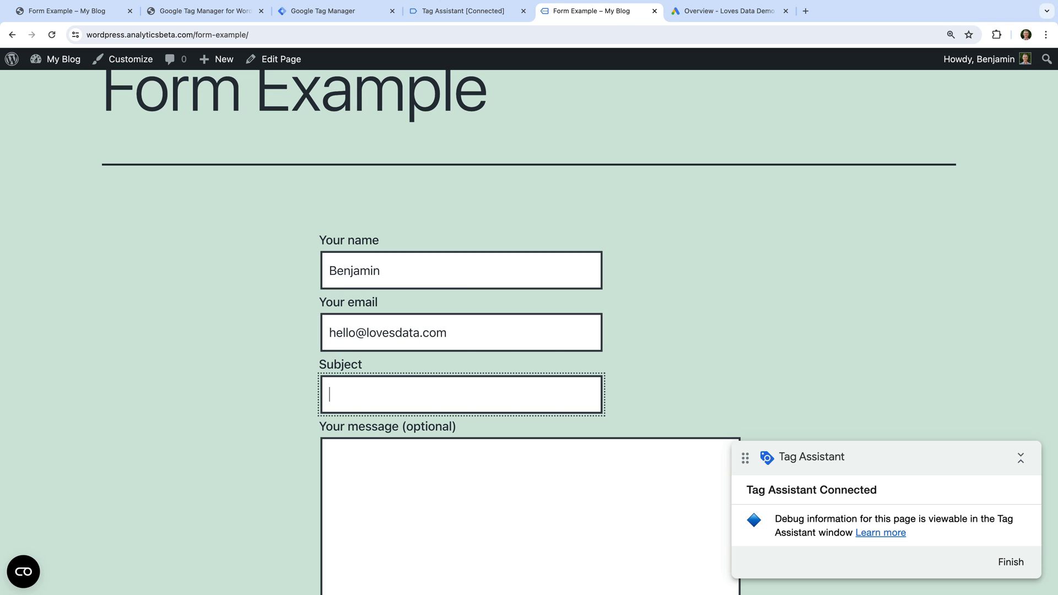
pyautogui.write('Test')
pyautogui.press('Tab')
pyautogui.write('Test')
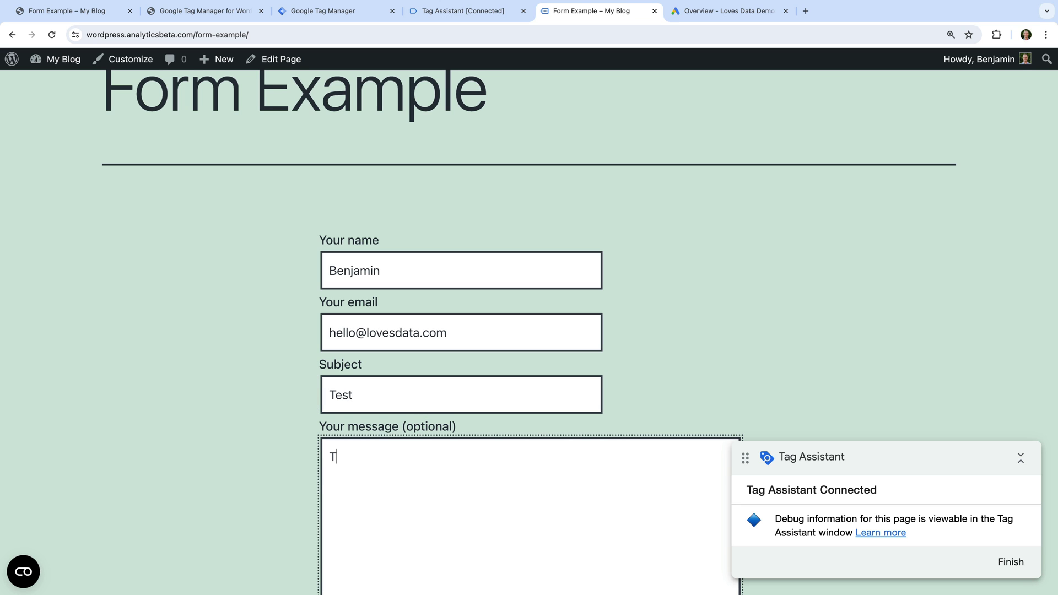
pyautogui.scroll(-5, 529, 331)
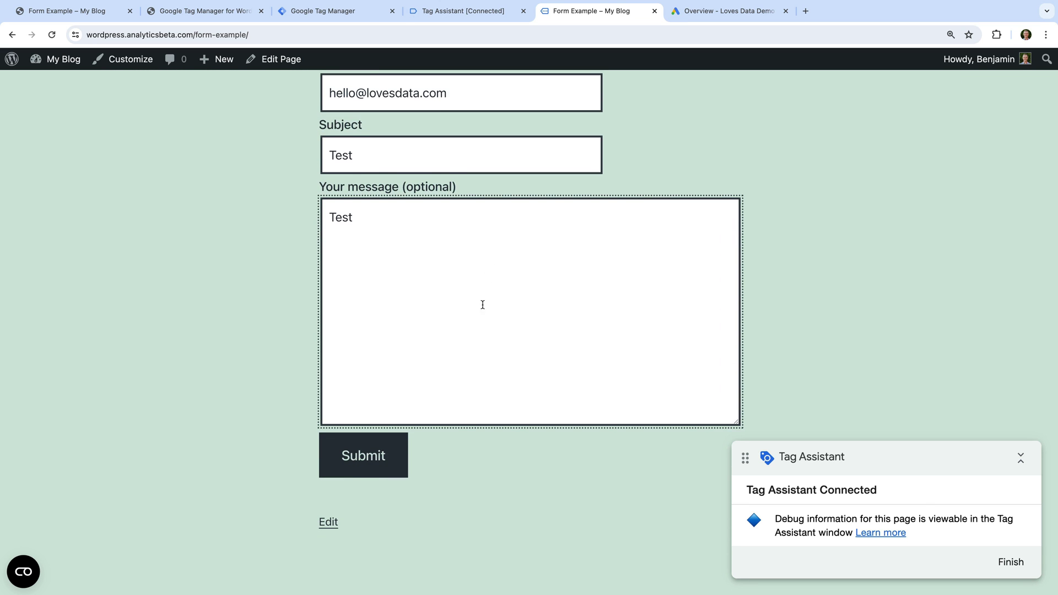
pyautogui.click(365, 459)
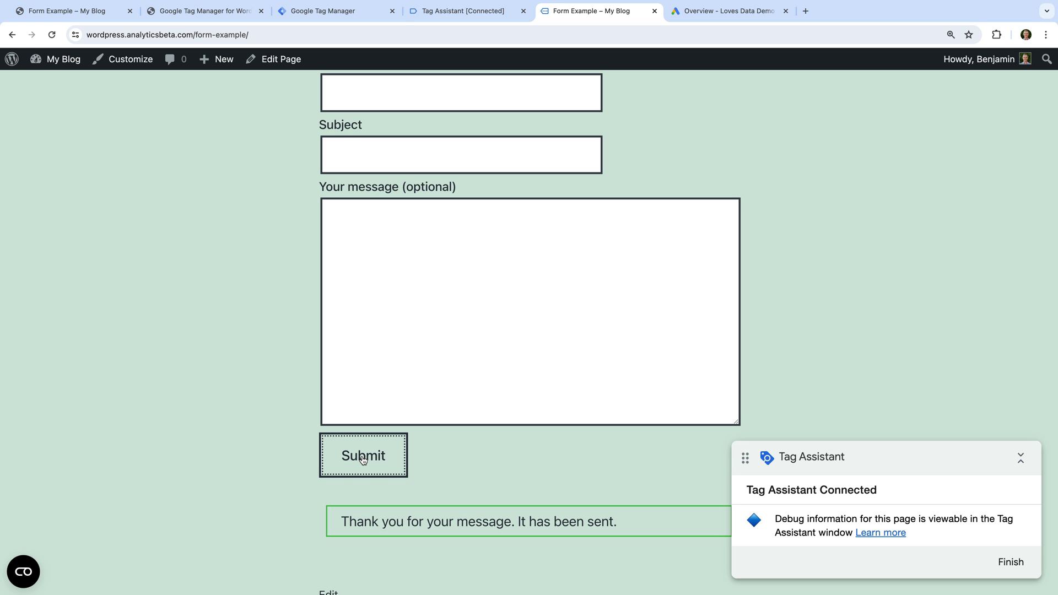
# - In Tag Assistant, select the gtm4wp.contactForm7Submitted event from the summary
pyautogui.click(472, 10)
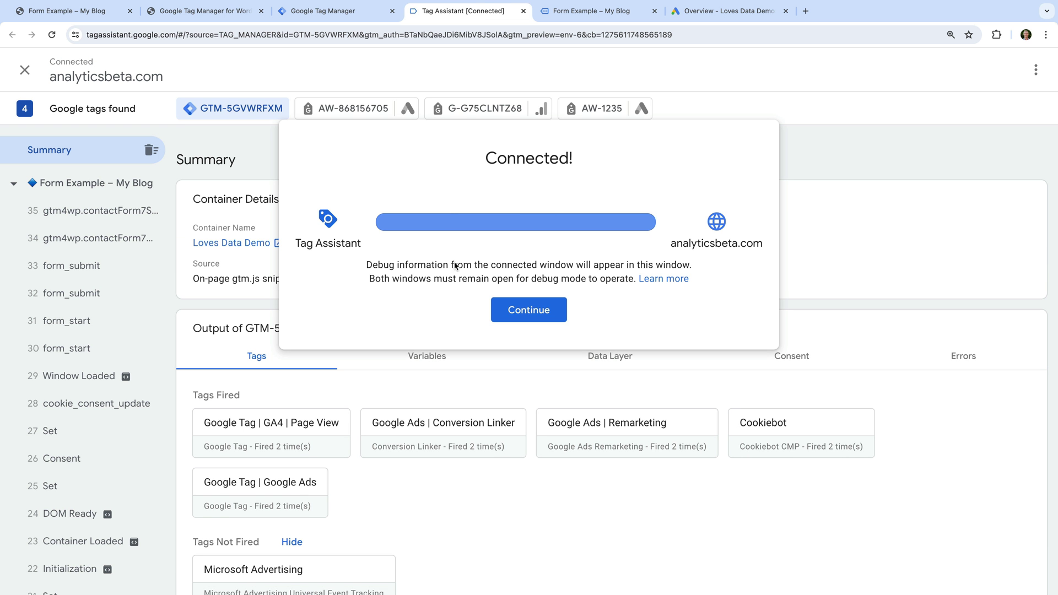
pyautogui.click(521, 310)
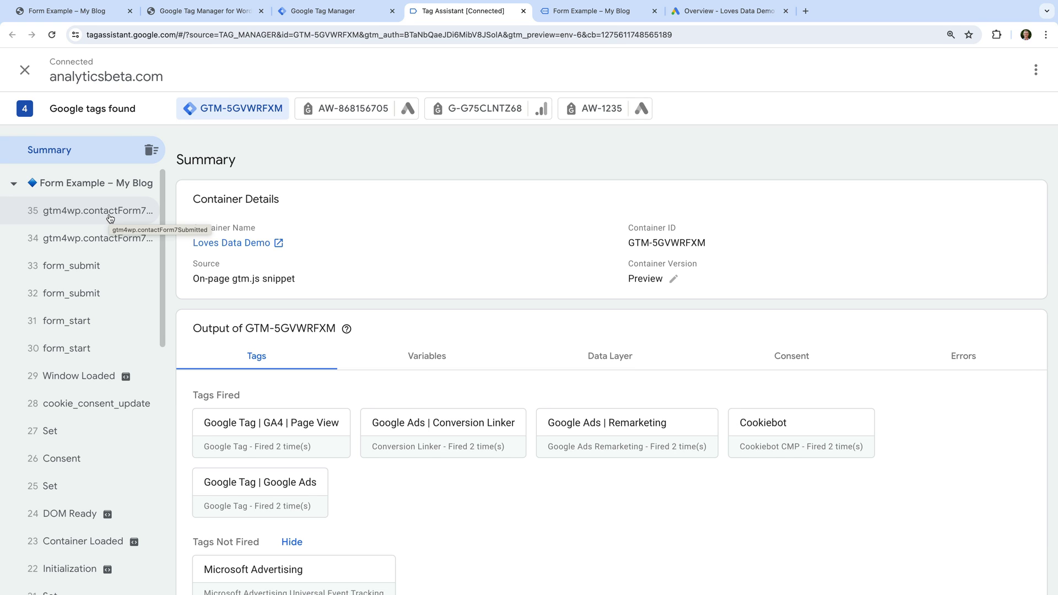
pyautogui.click(110, 214)
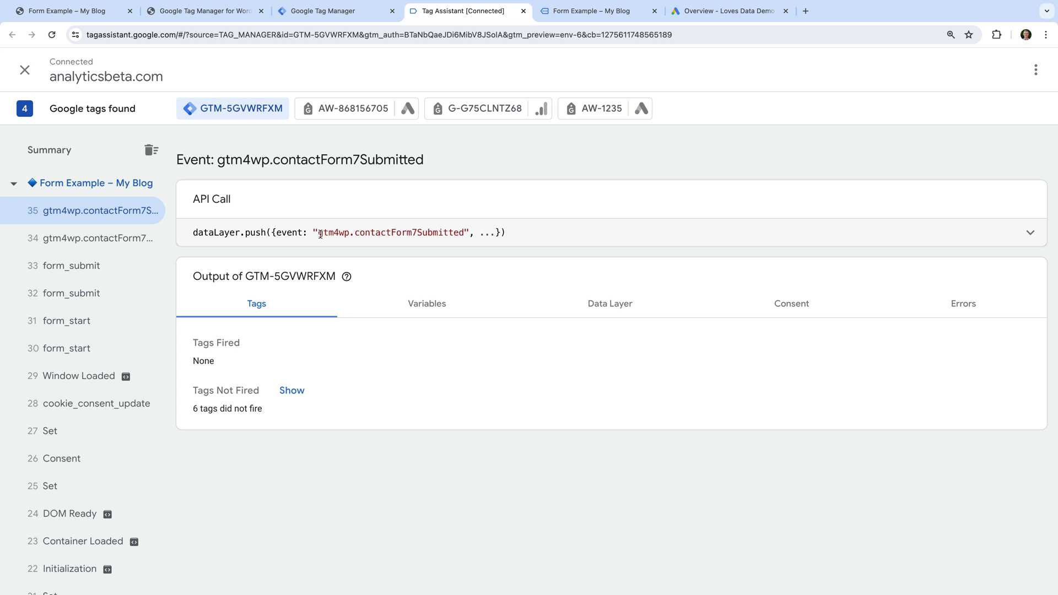
pyautogui.moveTo(320, 233); pyautogui.dragTo(464, 235)
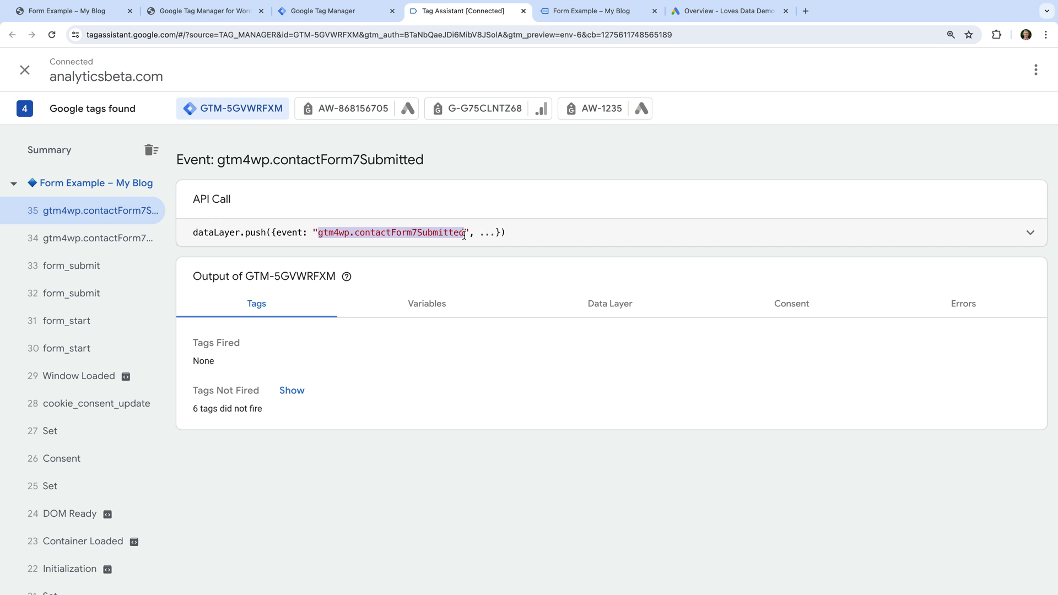
# - Locate the submitted email in the event's Data Layer inputs array, then close Tag Assistant
pyautogui.click(598, 309)
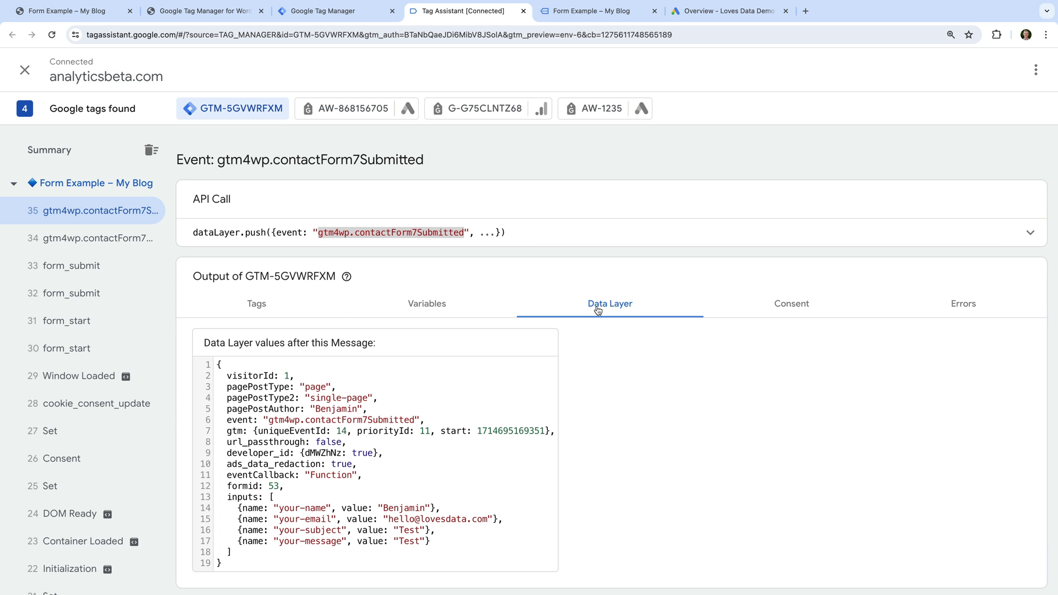
pyautogui.scroll(-1, 597, 310)
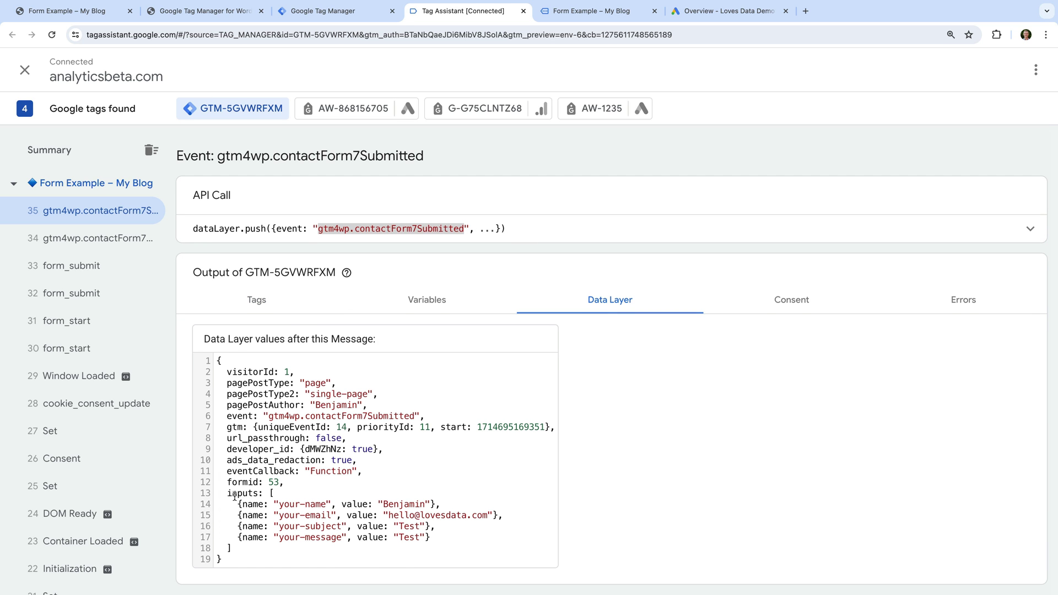
pyautogui.moveTo(227, 493); pyautogui.dragTo(260, 493)
pyautogui.moveTo(388, 515); pyautogui.dragTo(488, 515)
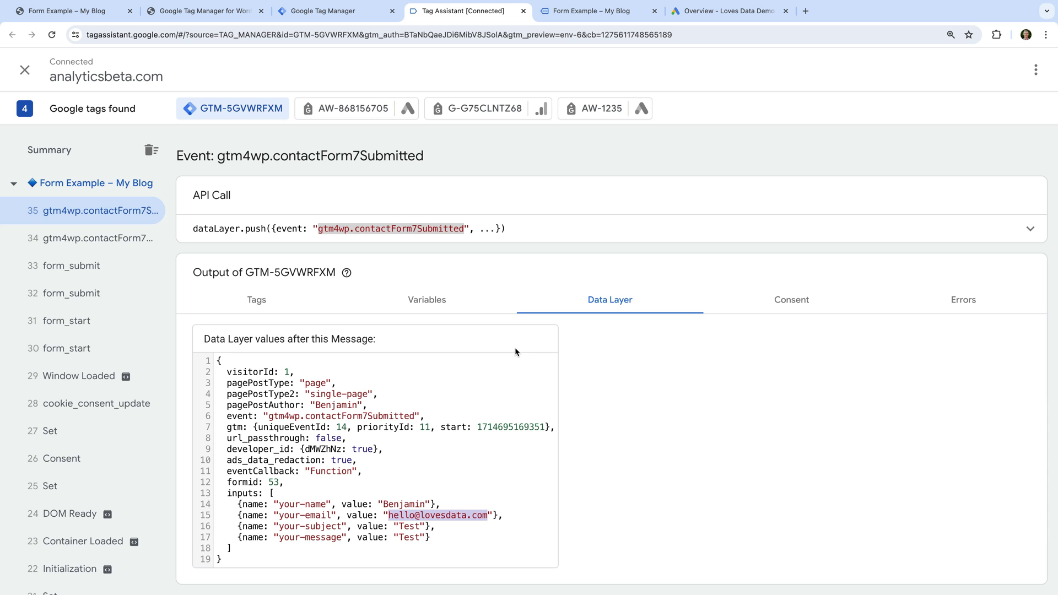
pyautogui.click(523, 11)
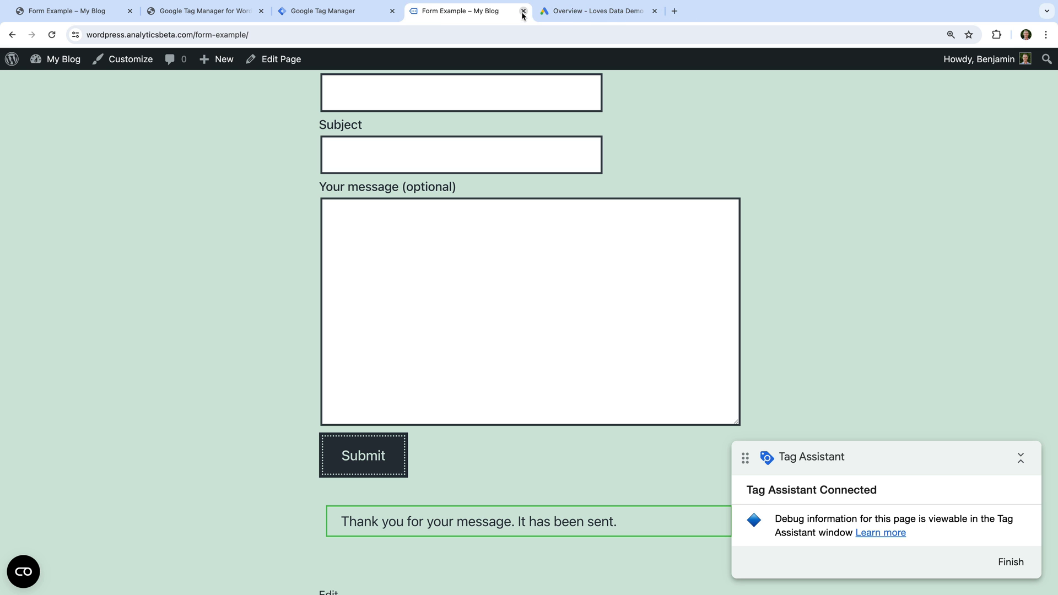
# - Close the form page and open the Variables list in Tag Manager
pyautogui.click(524, 11)
pyautogui.click(367, 17)
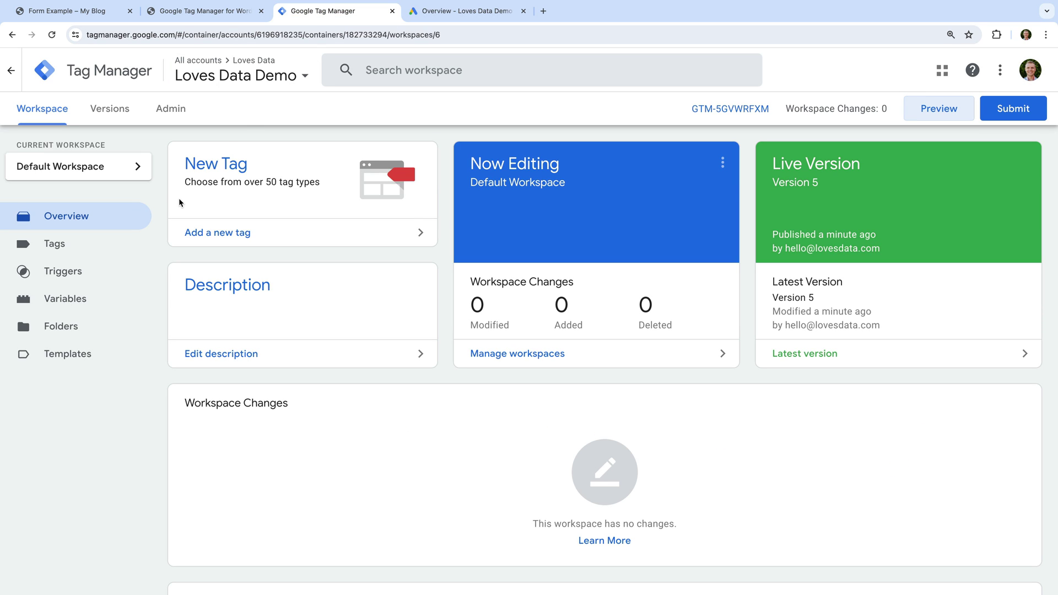
pyautogui.click(98, 294)
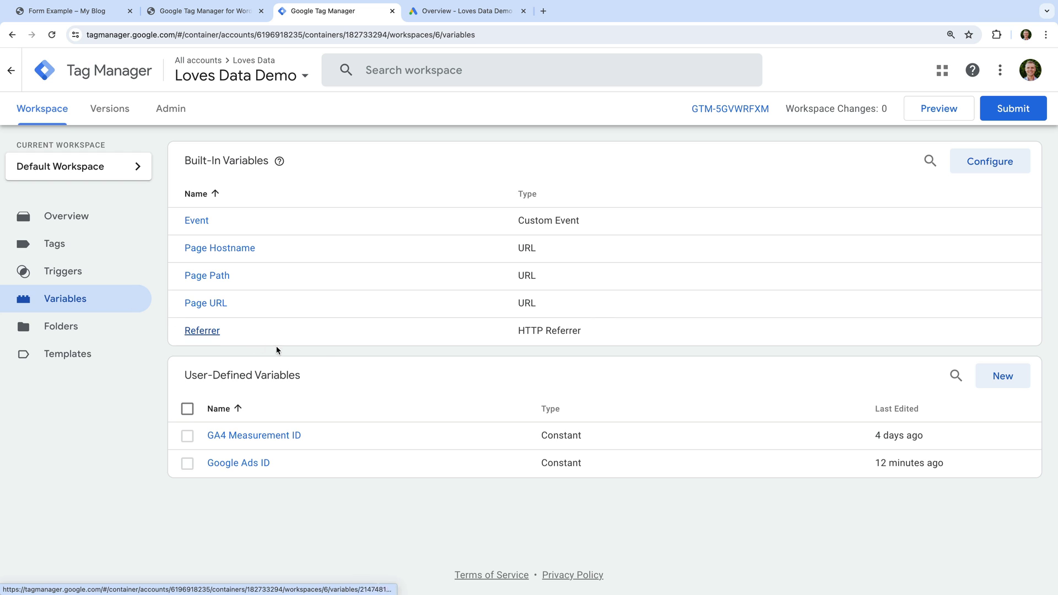
# - Create and save the Data Layer Variable 'Contact Form 7 | Email Address' reading inputs.1.value
pyautogui.click(996, 378)
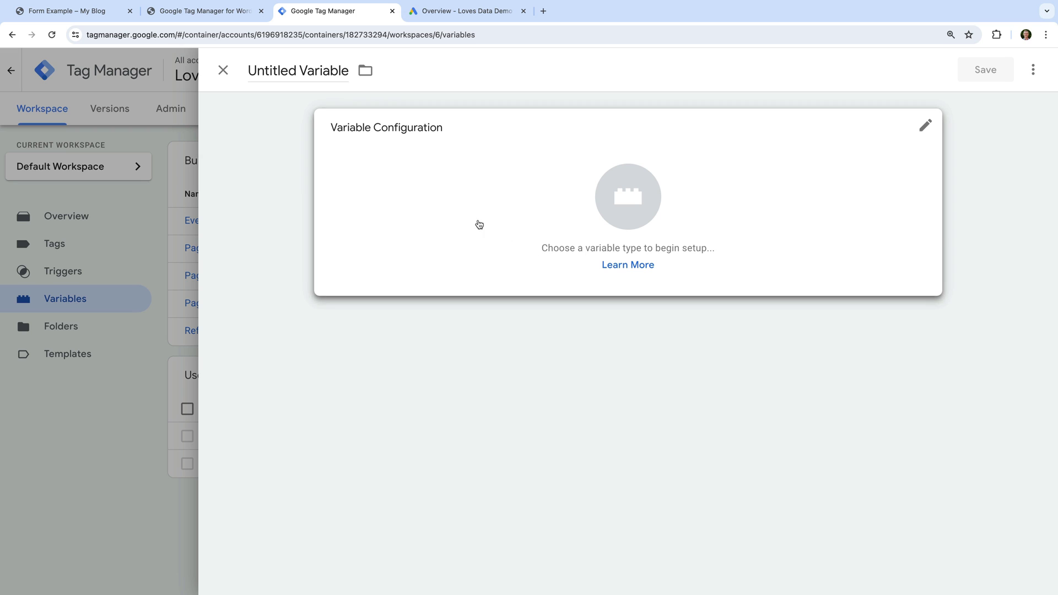
pyautogui.click(303, 67)
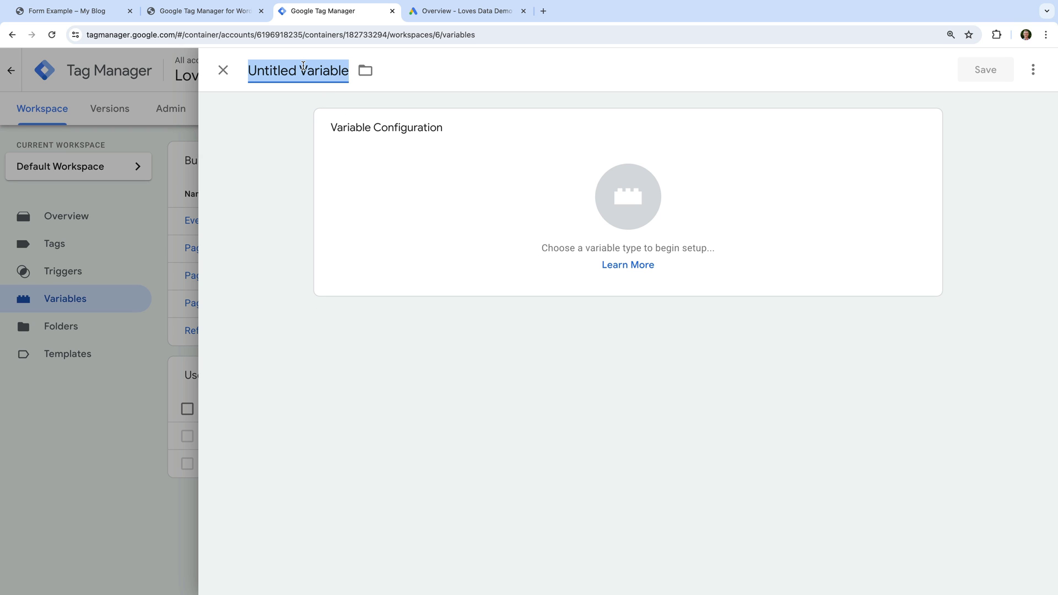
pyautogui.write('Contact ')
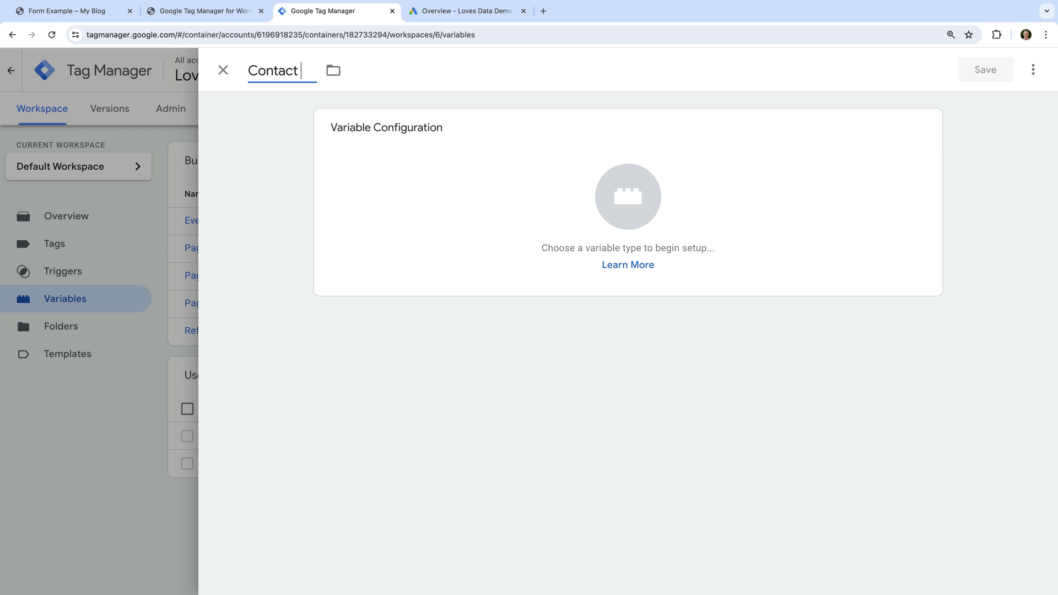
pyautogui.write('Form 7 | Email Address')
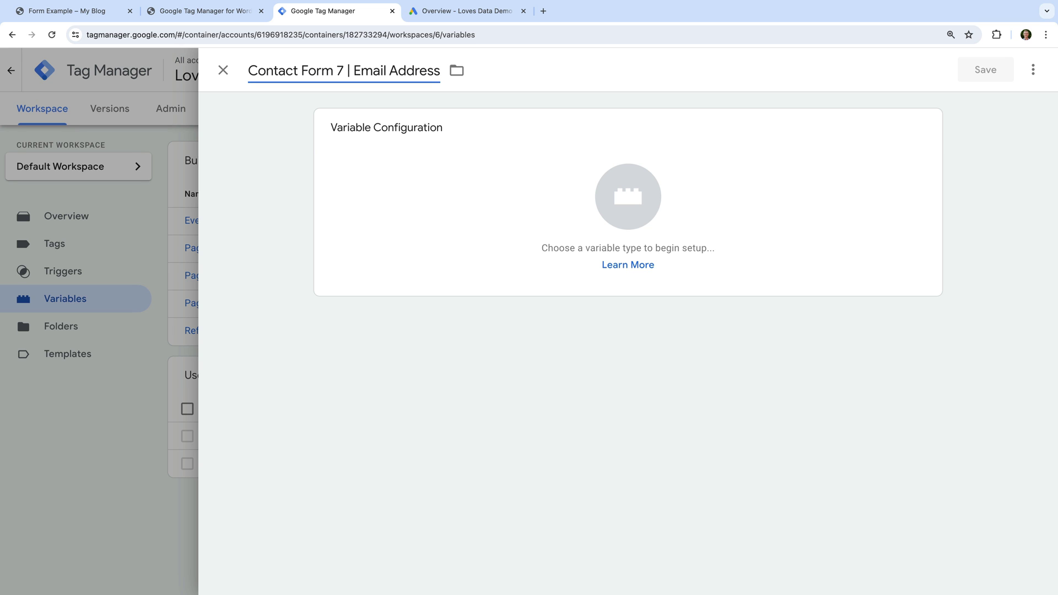
pyautogui.click(433, 161)
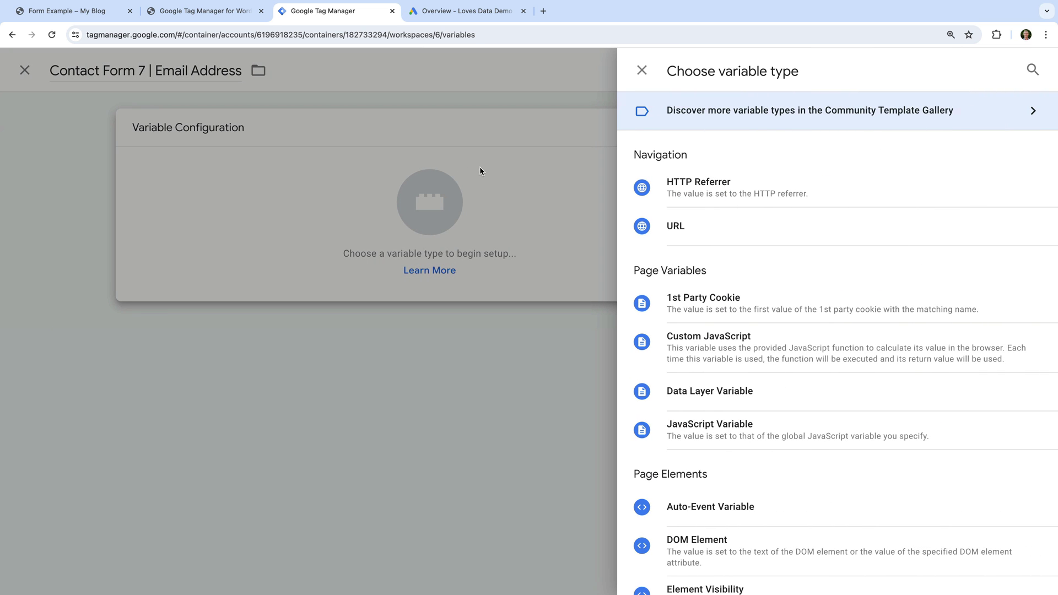
pyautogui.click(727, 405)
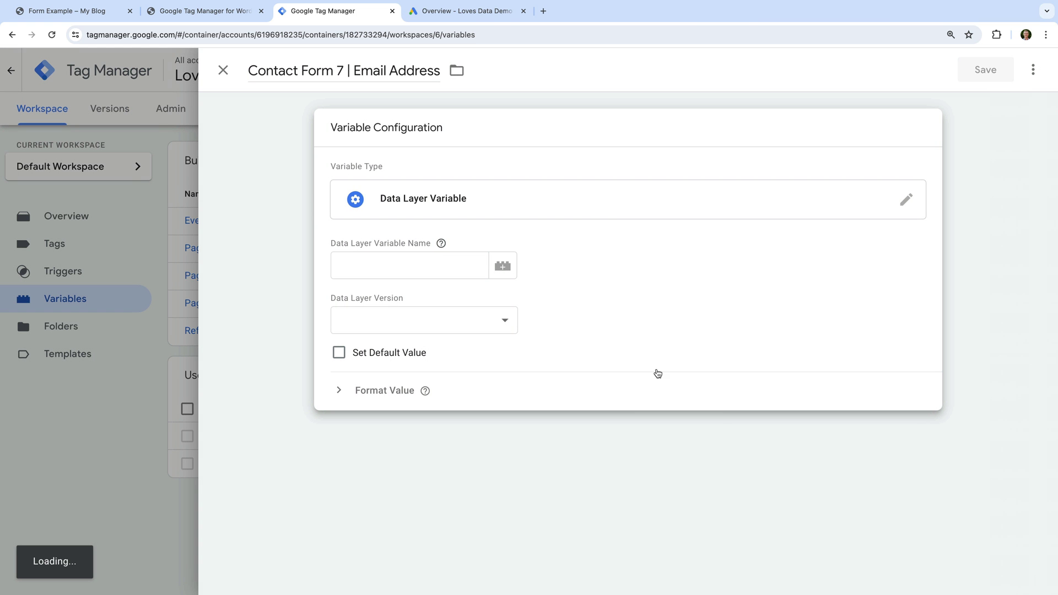
pyautogui.click(423, 266)
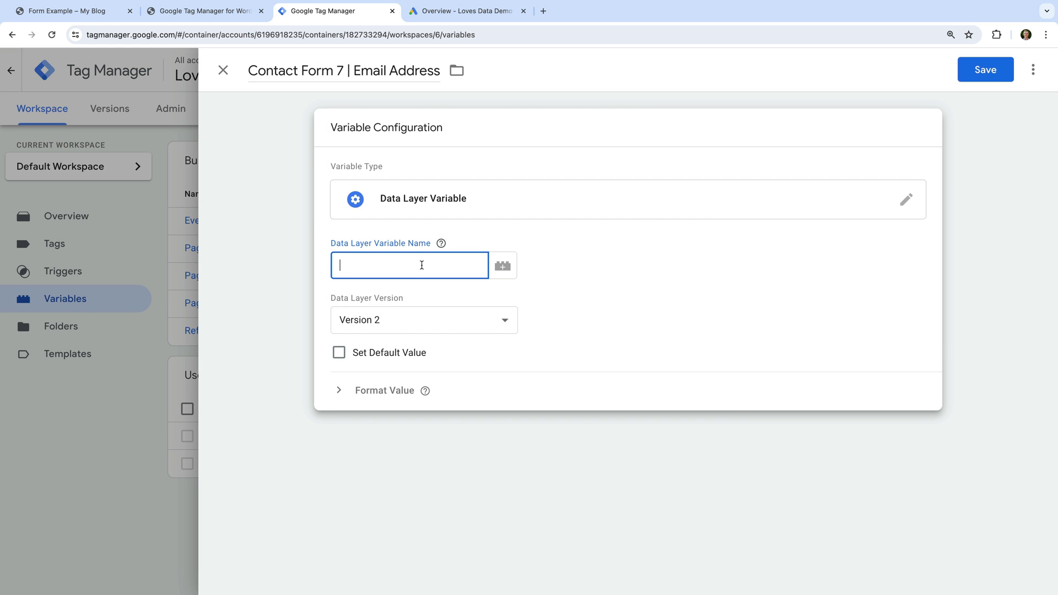
pyautogui.write('inputs.1.value')
pyautogui.click(986, 70)
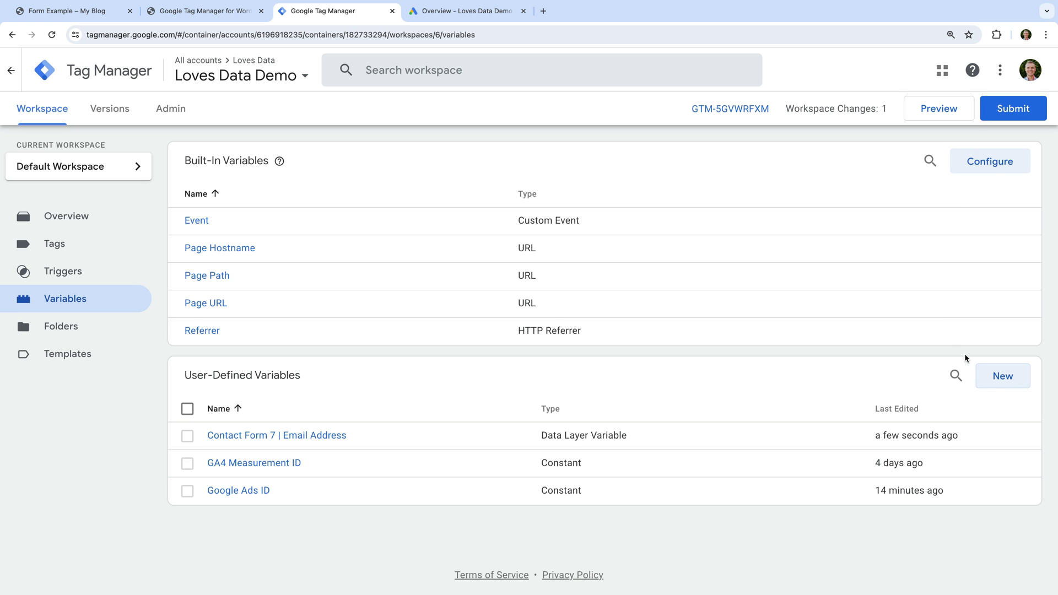
pyautogui.click(993, 382)
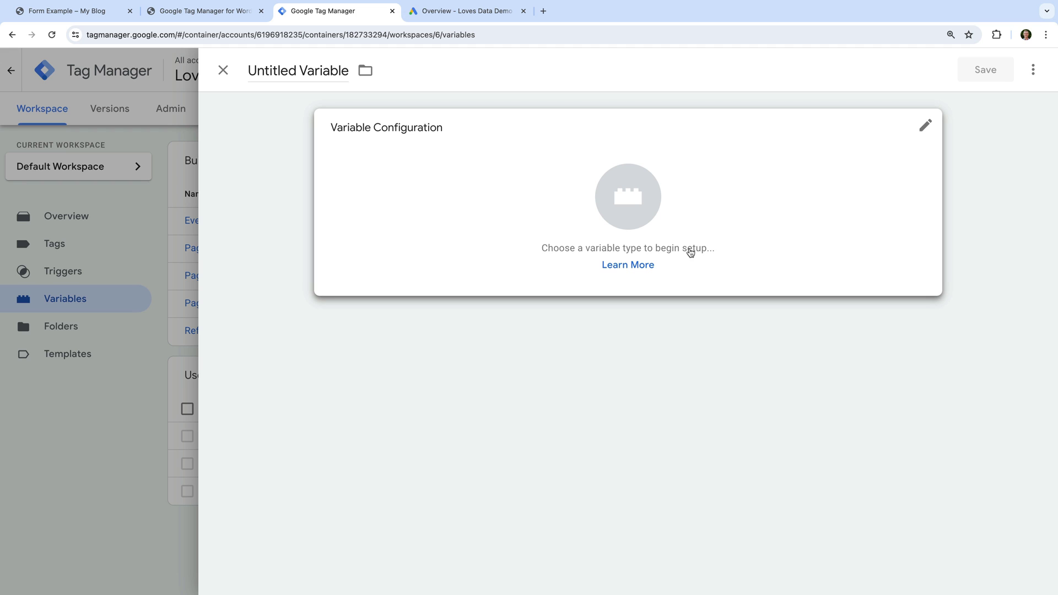
# - Name the new variable 'User Provided Data | Email Address' and make it User-Provided Data type
pyautogui.click(312, 70)
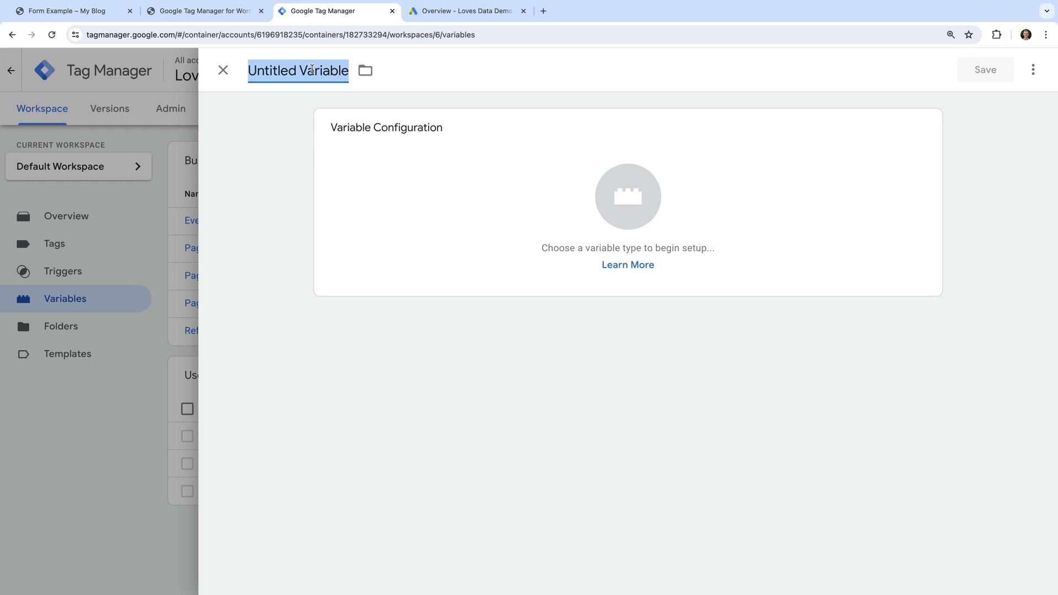
pyautogui.write('User Prov')
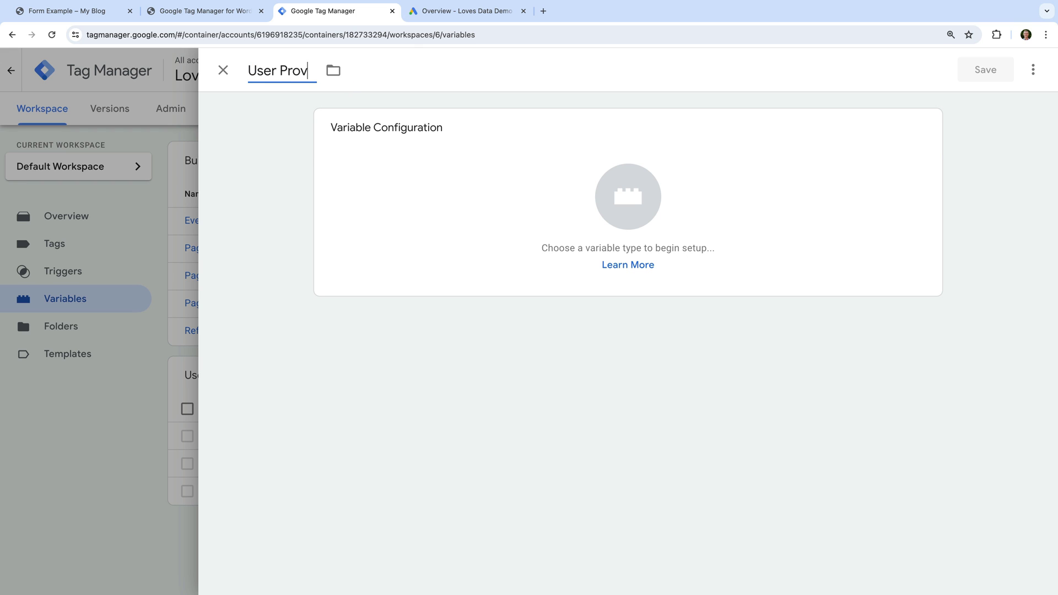
pyautogui.write('ided Data')
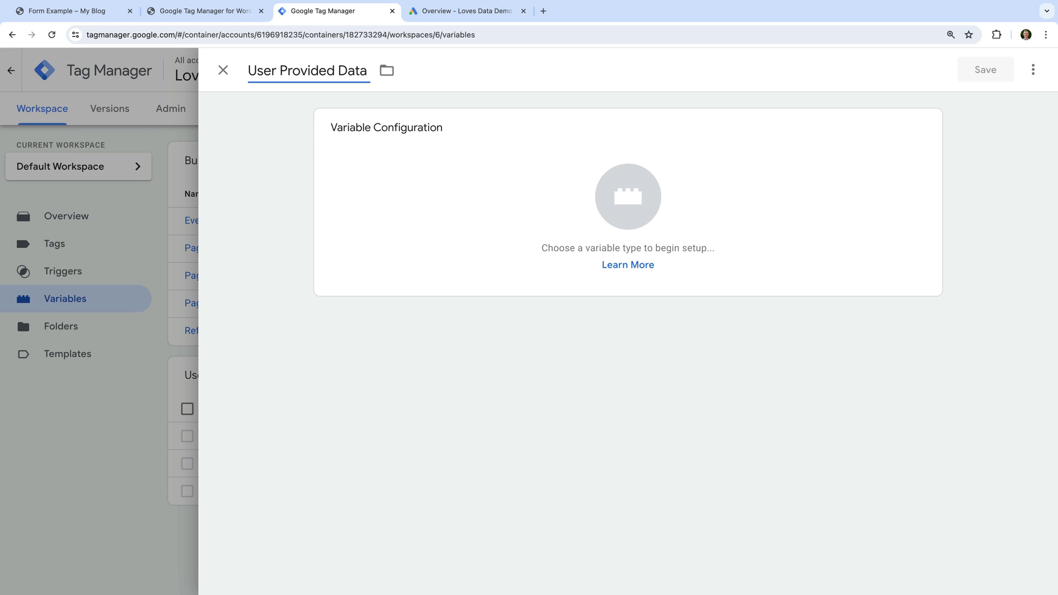
pyautogui.write(' | Email Address')
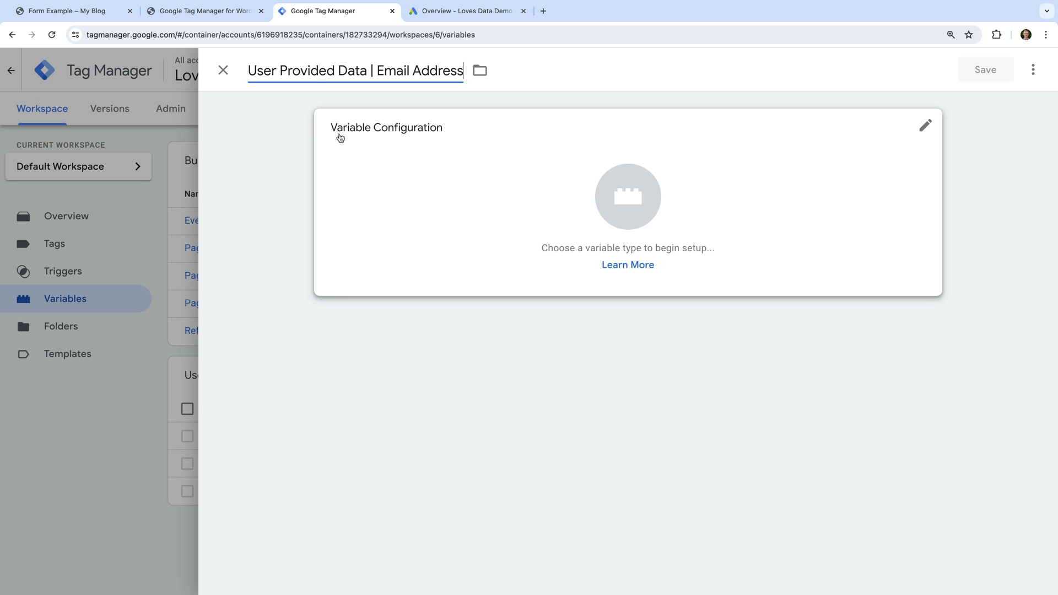
pyautogui.click(358, 161)
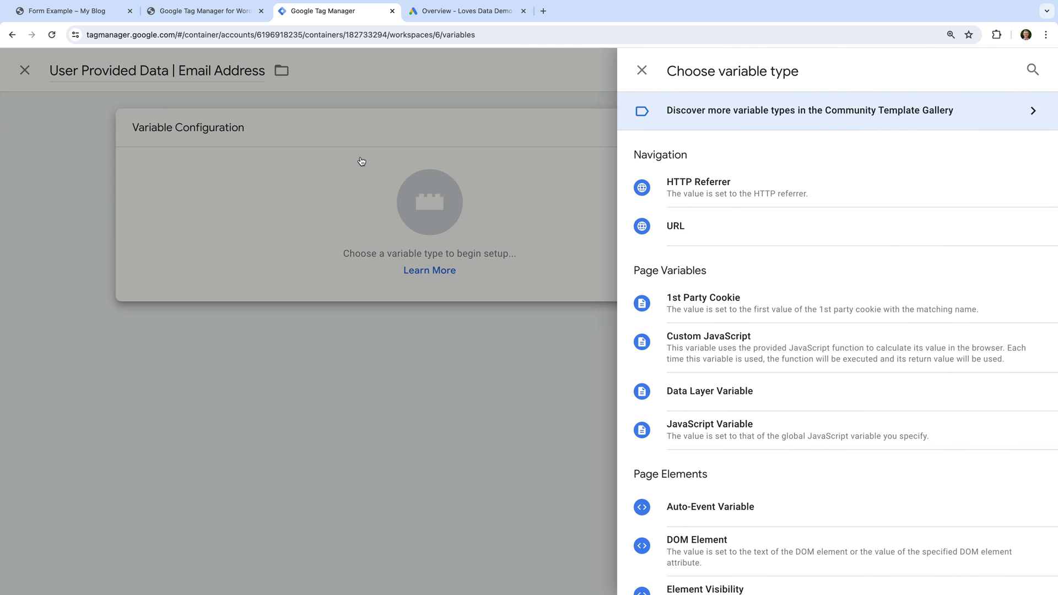
pyautogui.scroll(-5, 642, 269)
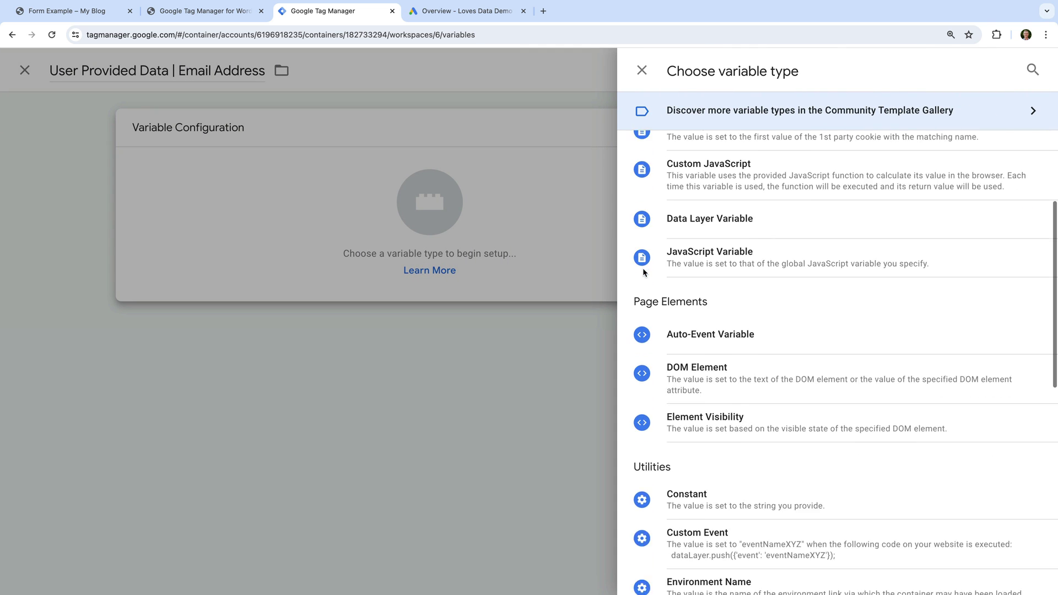
pyautogui.scroll(-7, 642, 272)
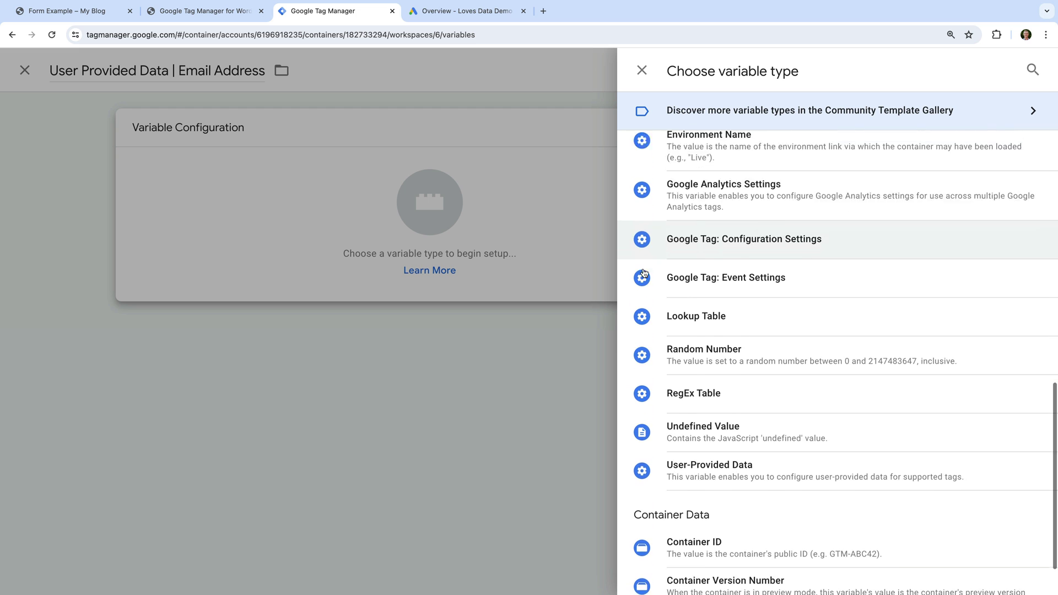
pyautogui.click(733, 415)
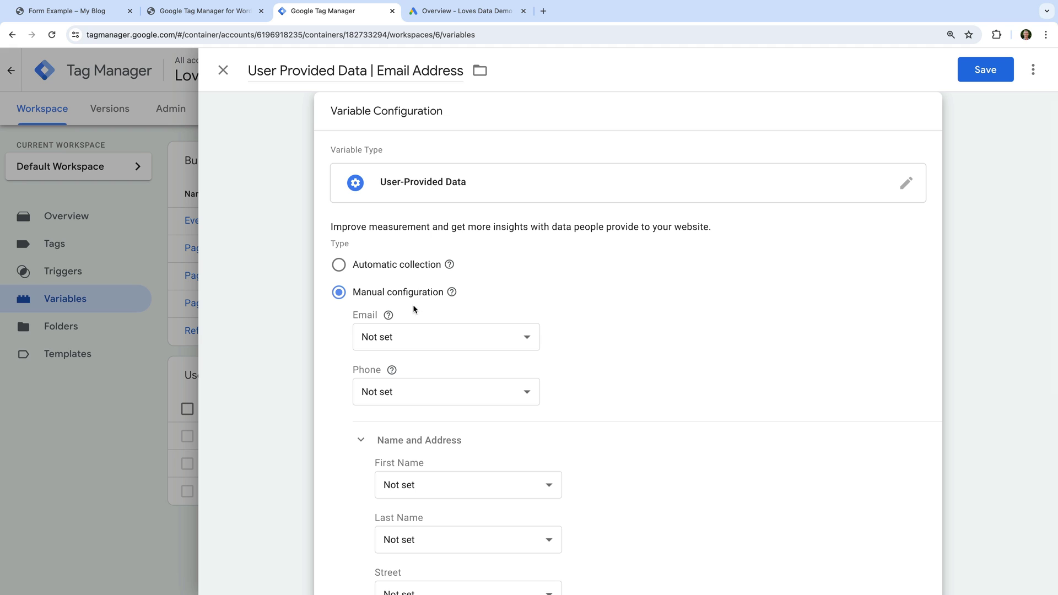
# - Set its Email to {{Contact Form 7 | Email Address}} and save the variable
pyautogui.click(422, 339)
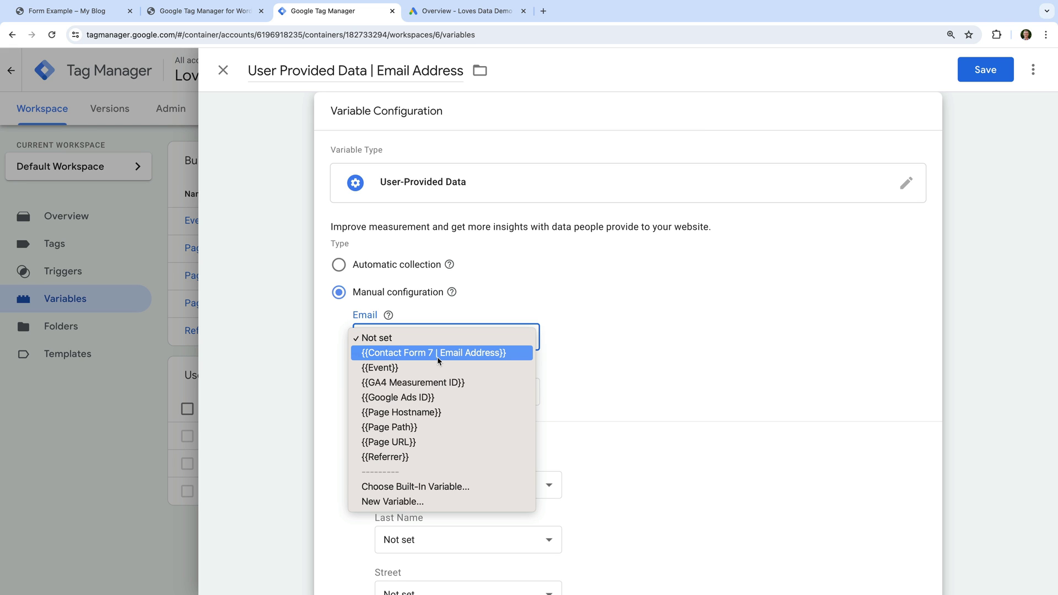
pyautogui.click(438, 356)
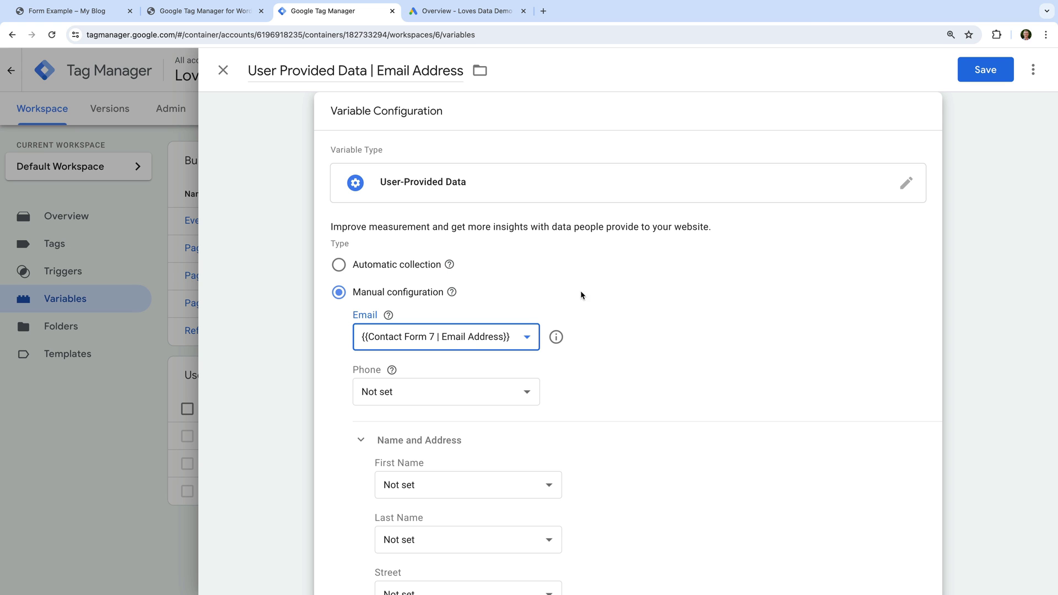
pyautogui.click(981, 72)
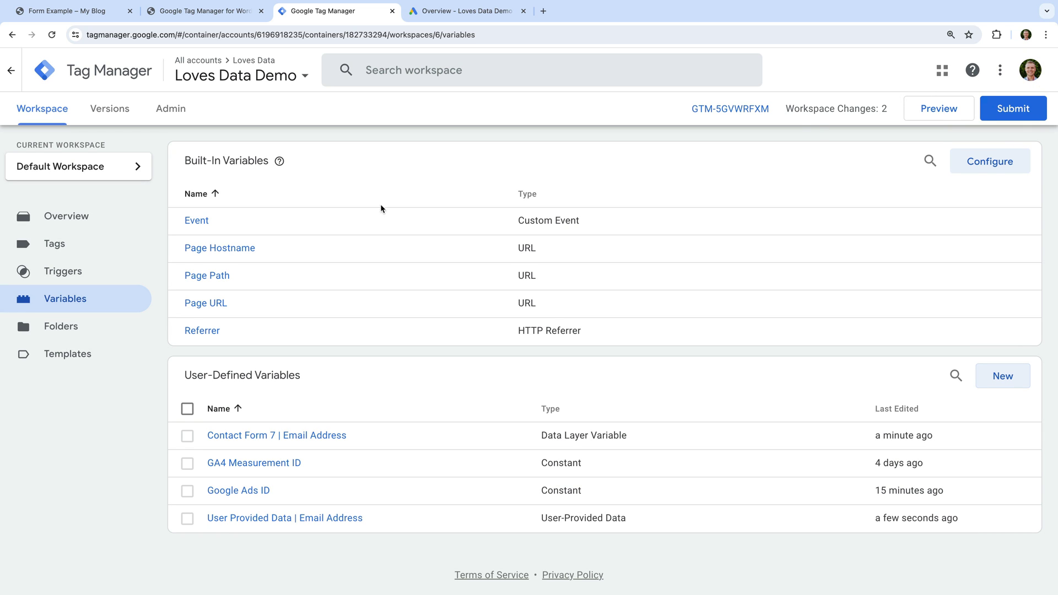
# - Create a new trigger named 'Contact Form 7 | Submitted'
pyautogui.click(94, 272)
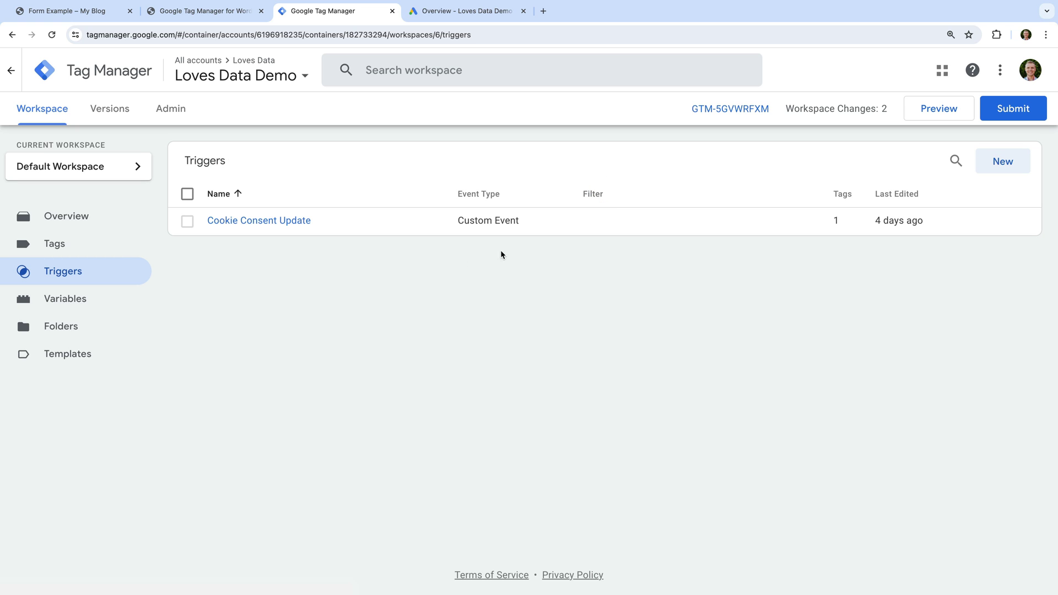
pyautogui.click(992, 167)
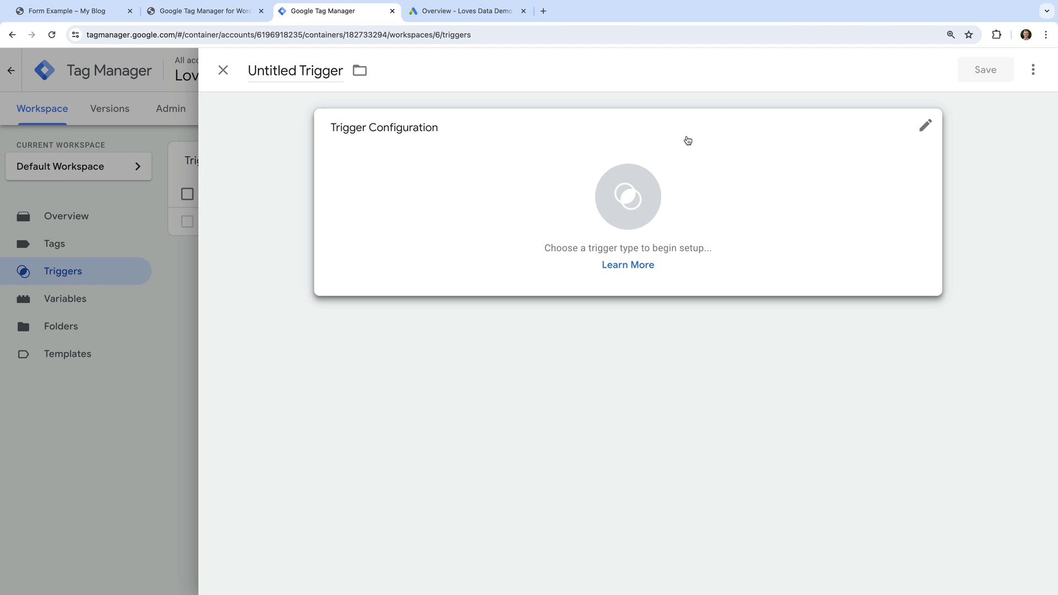
pyautogui.tripleClick(310, 69)
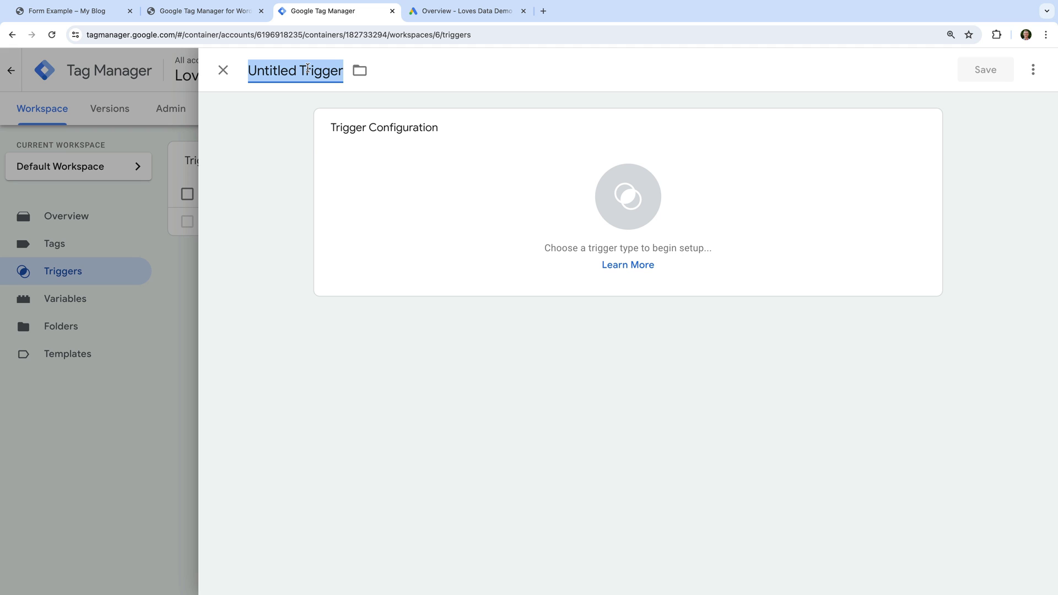
pyautogui.write('Cont')
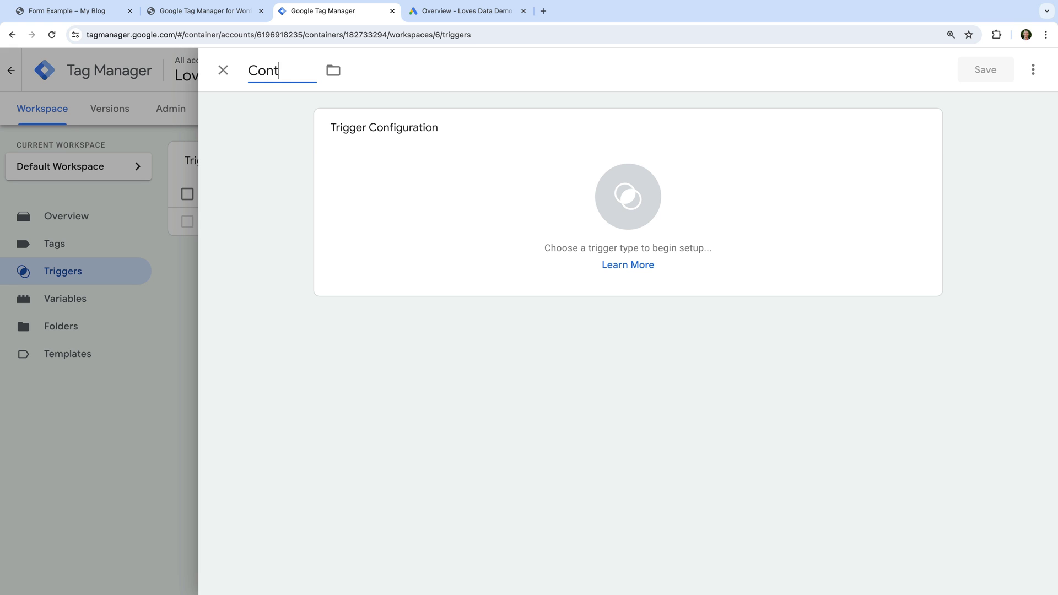
pyautogui.write('act Form 7')
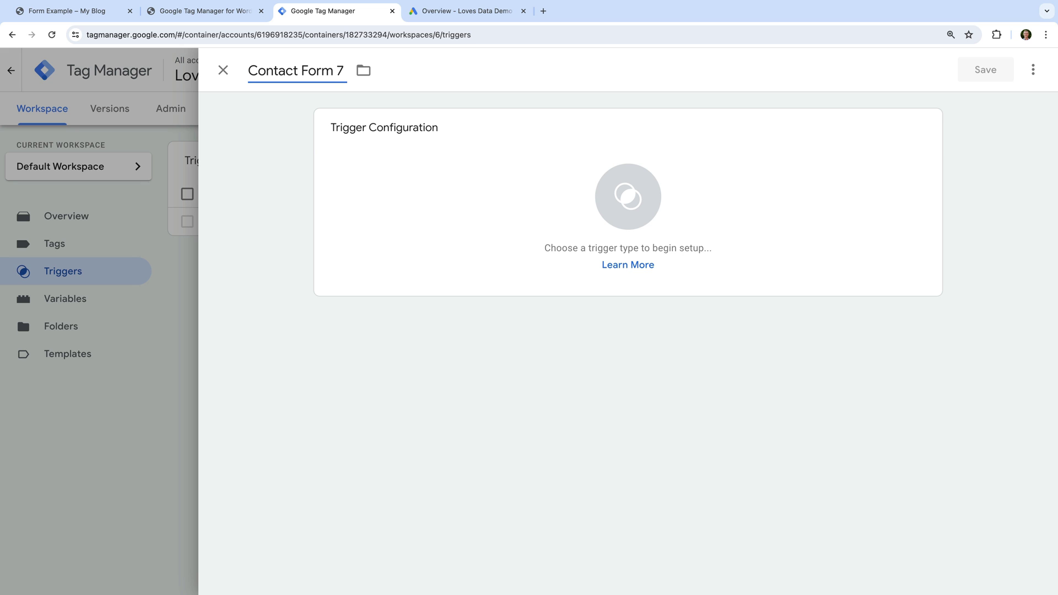
pyautogui.write(' | Submitte')
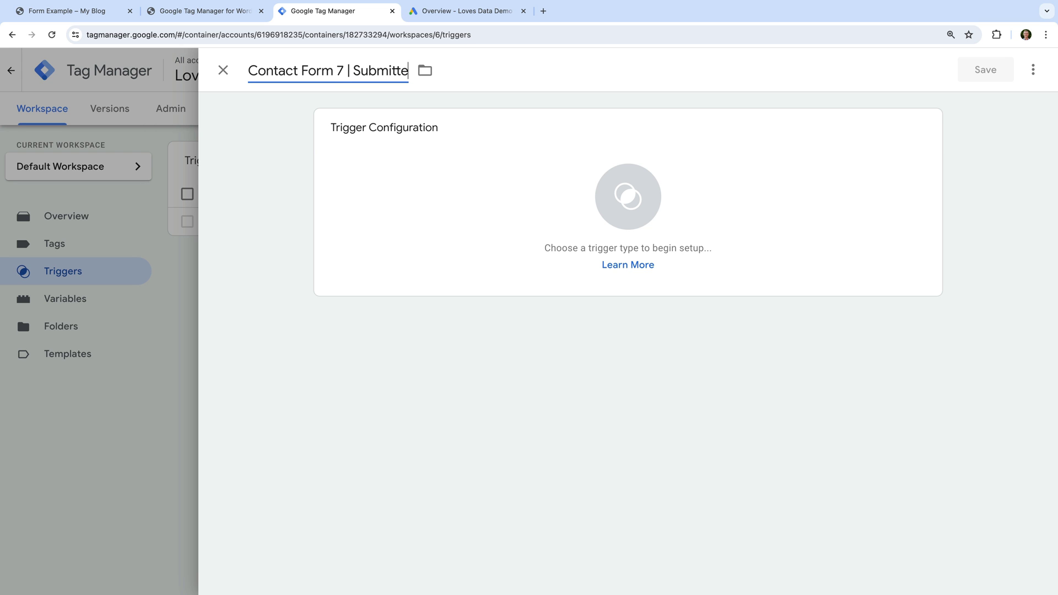
pyautogui.write('d')
# - Make it a Custom Event trigger on event gtm4wp.contactForm7Submitted and save it
pyautogui.click(360, 159)
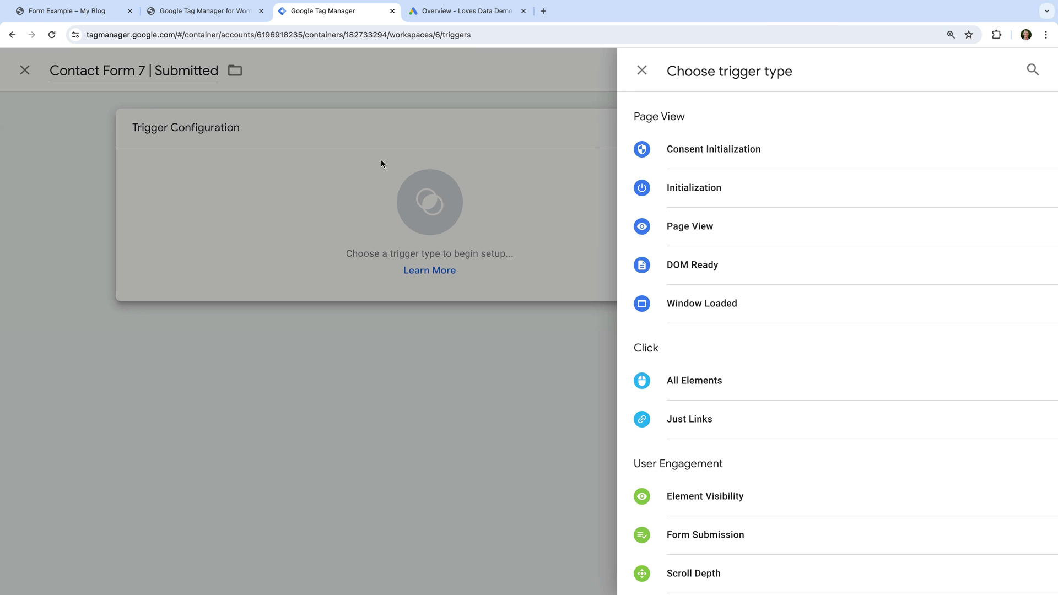
pyautogui.scroll(-3, 724, 331)
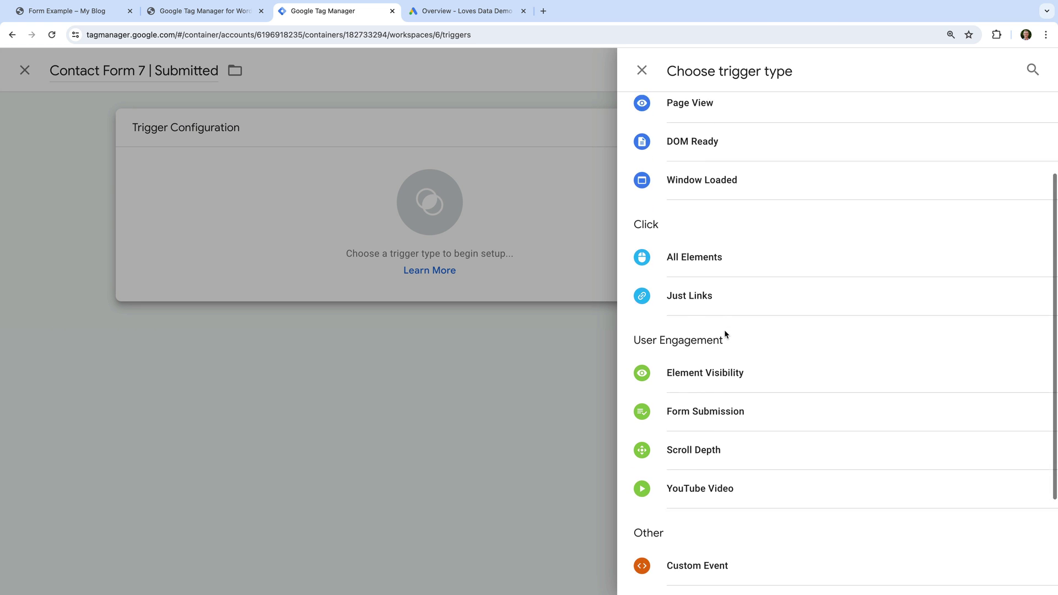
pyautogui.scroll(-3, 724, 331)
pyautogui.click(738, 435)
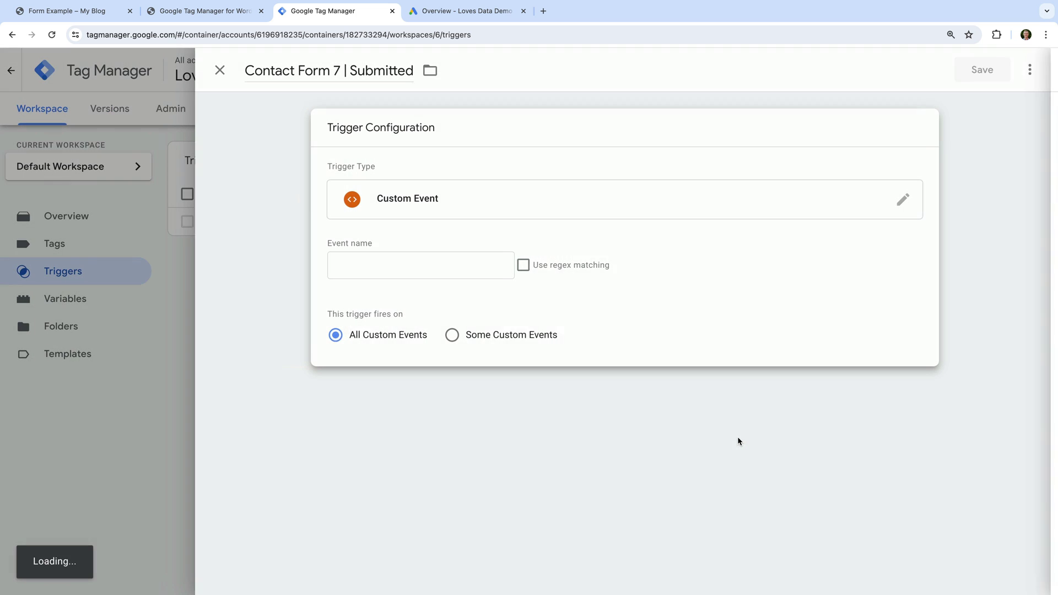
pyautogui.click(440, 266)
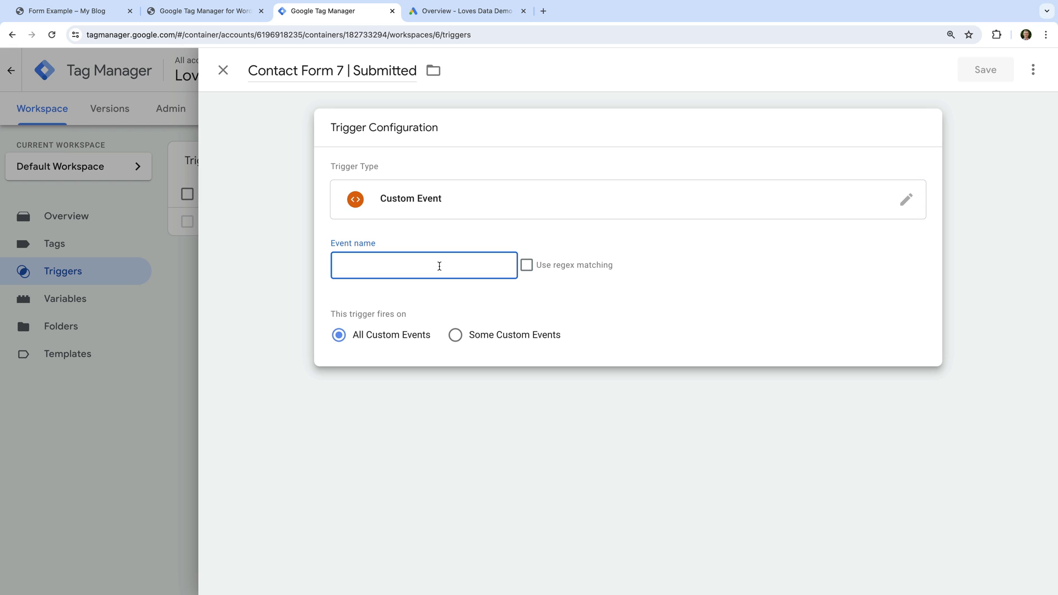
pyautogui.write('gtm4wp.contactForm7Submitted')
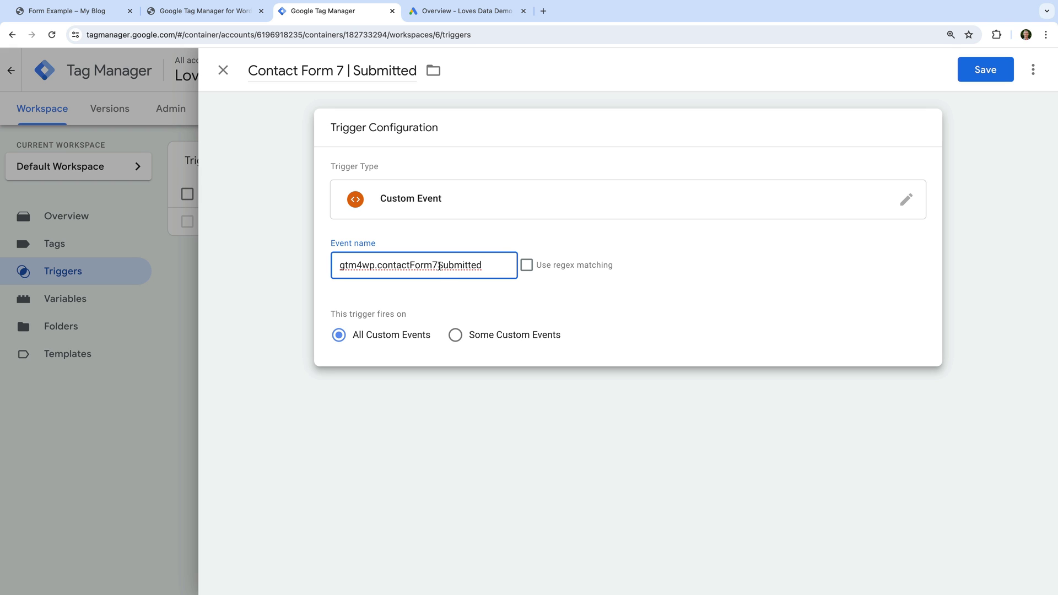
pyautogui.click(458, 298)
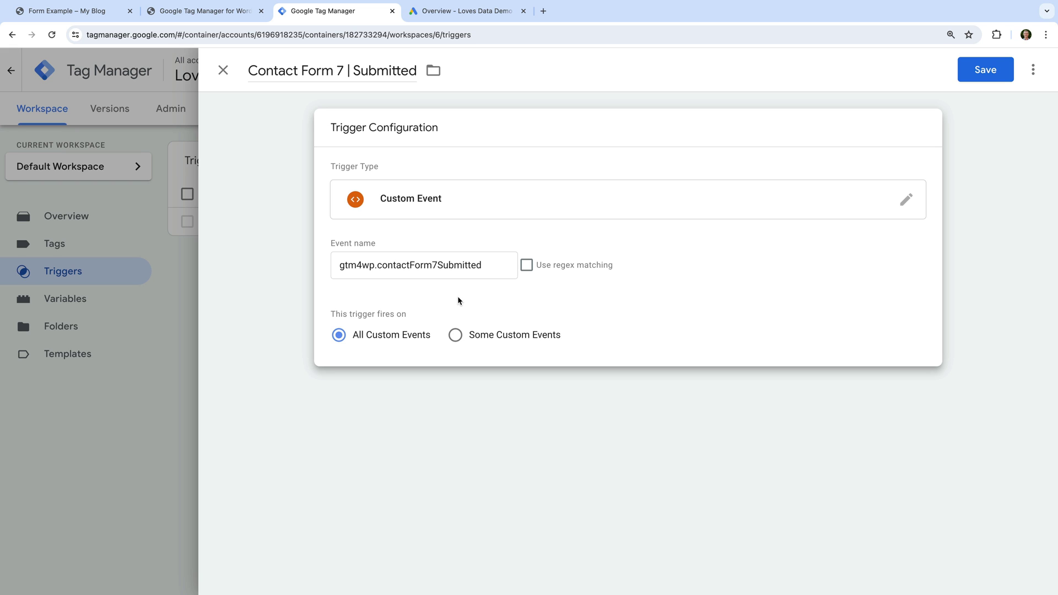
pyautogui.click(984, 82)
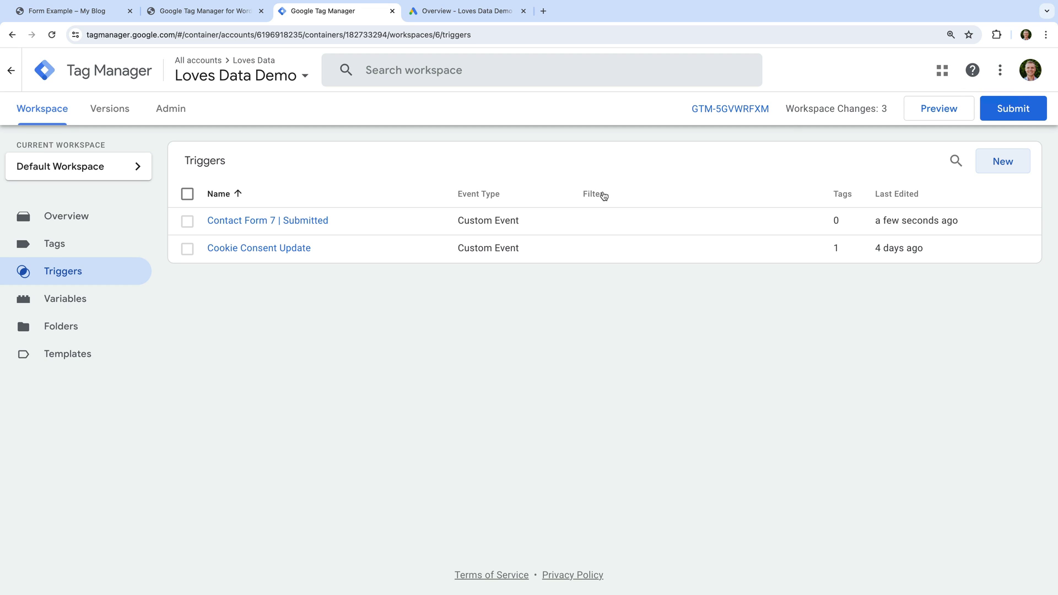
pyautogui.click(101, 252)
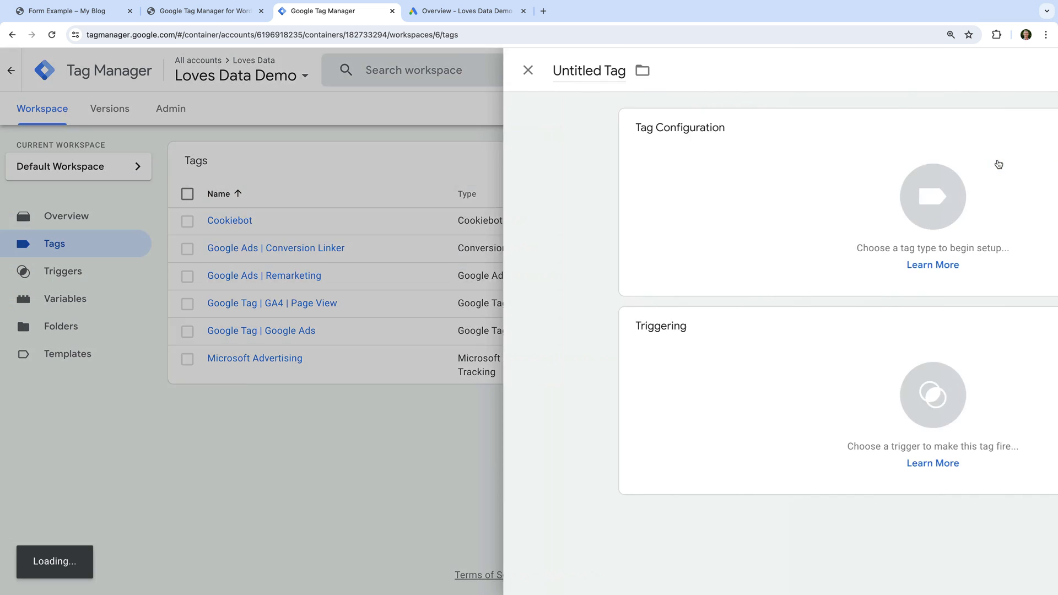
# - Create a new tag named 'Google Ads | Conversion | Contact Form 7'
pyautogui.click(999, 161)
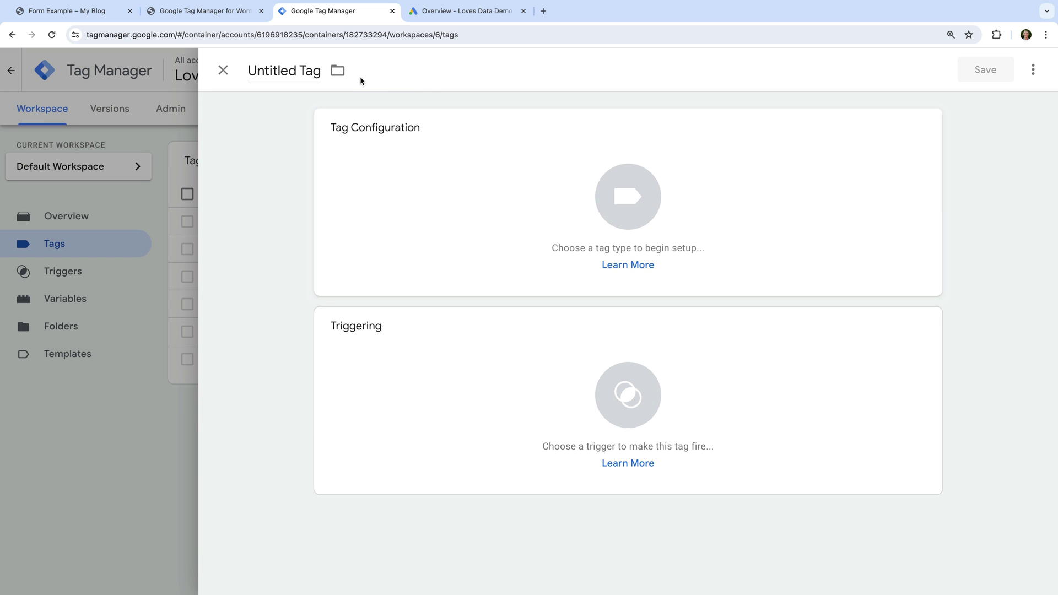
pyautogui.click(294, 71)
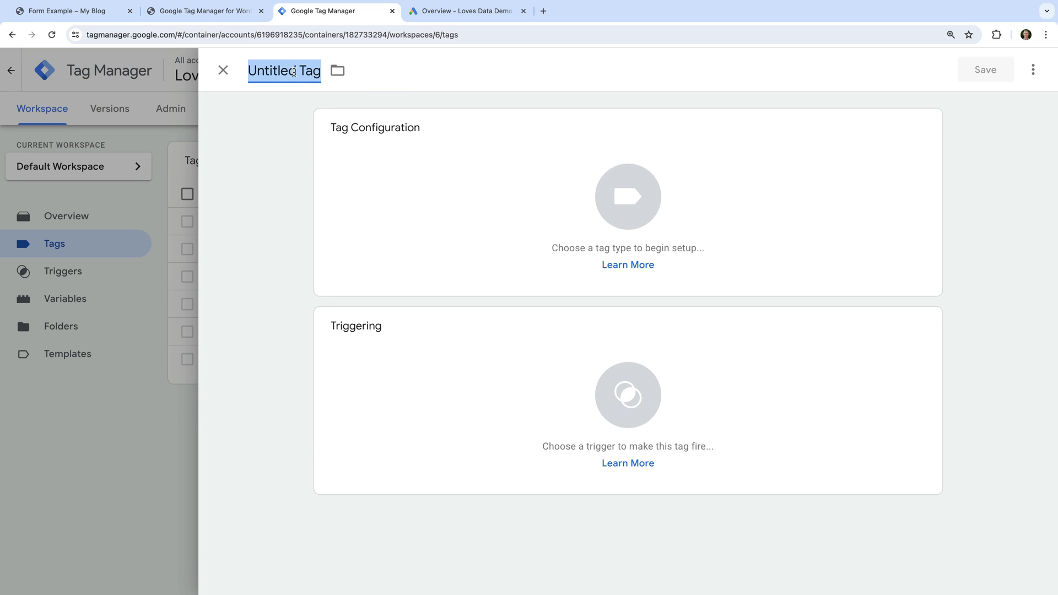
pyautogui.write('Google Ads')
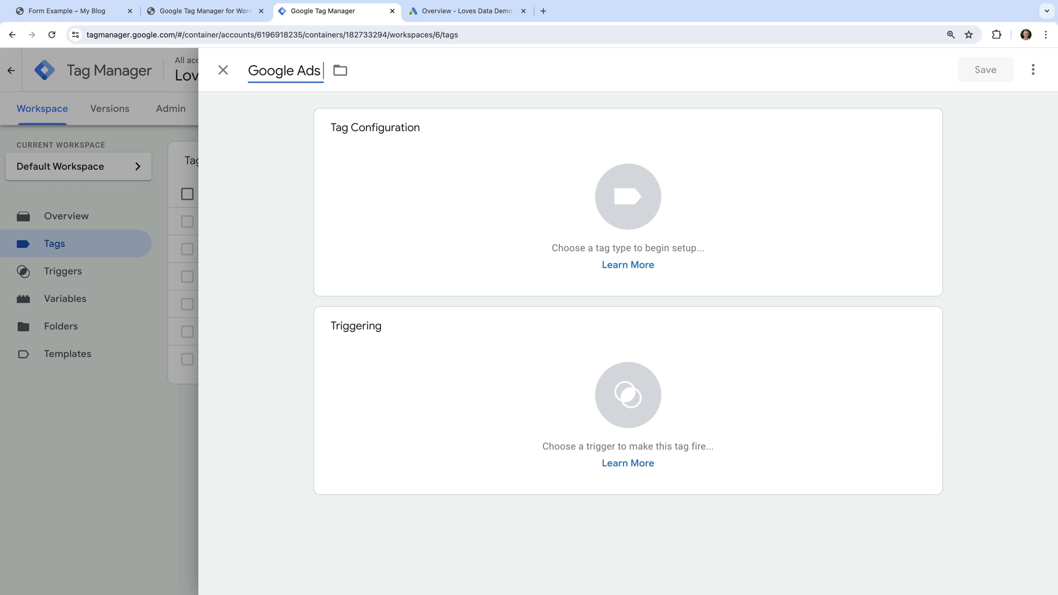
pyautogui.write(' | Conversion')
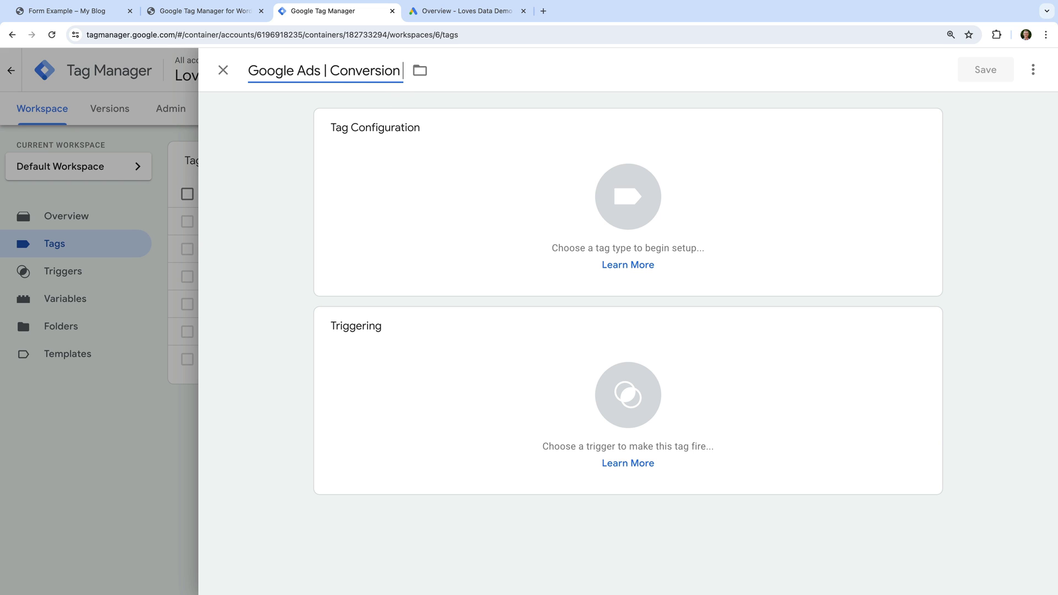
pyautogui.write(' | Contact')
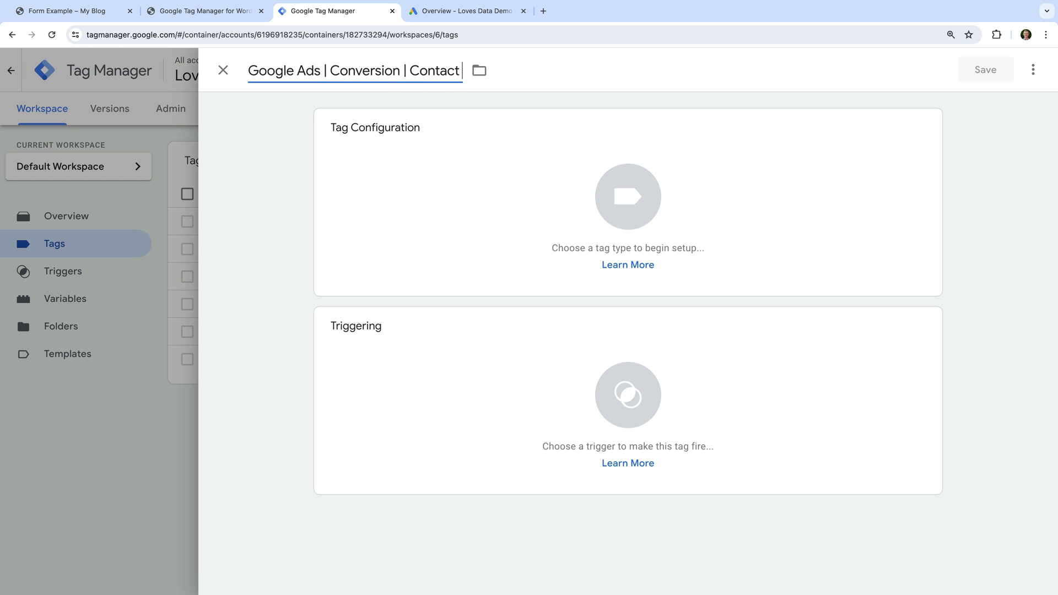
pyautogui.write(' Form 7')
pyautogui.click(254, 95)
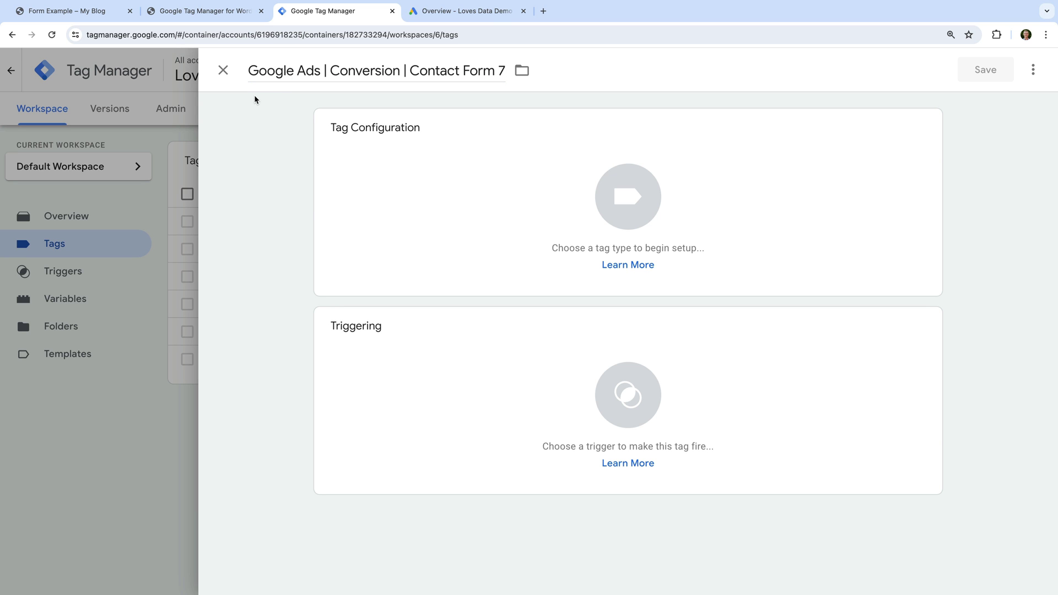
# - Set the tag type to Google Ads Conversion Tracking
pyautogui.click(411, 175)
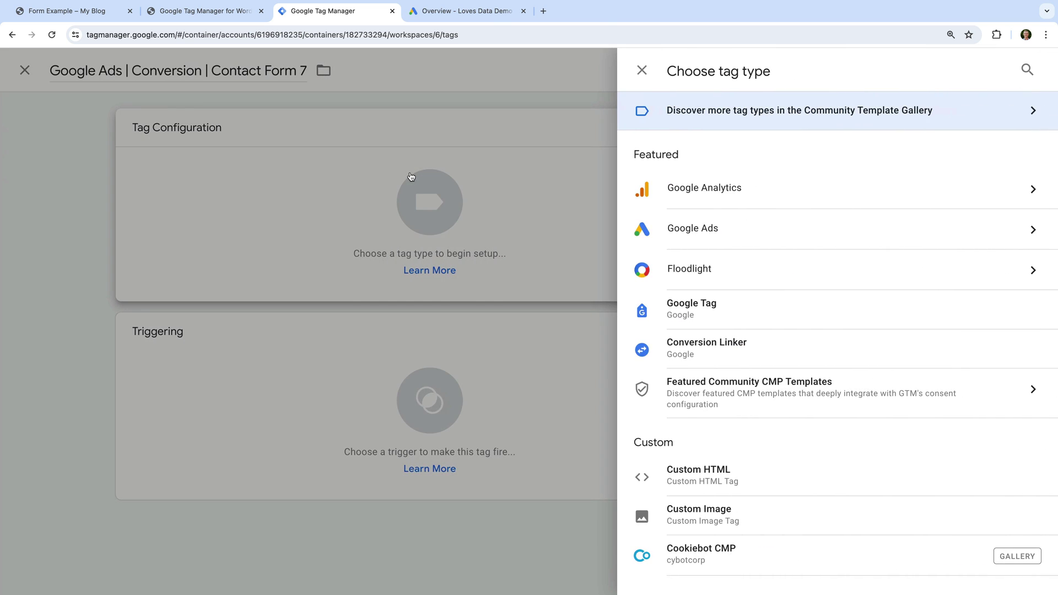
pyautogui.click(710, 238)
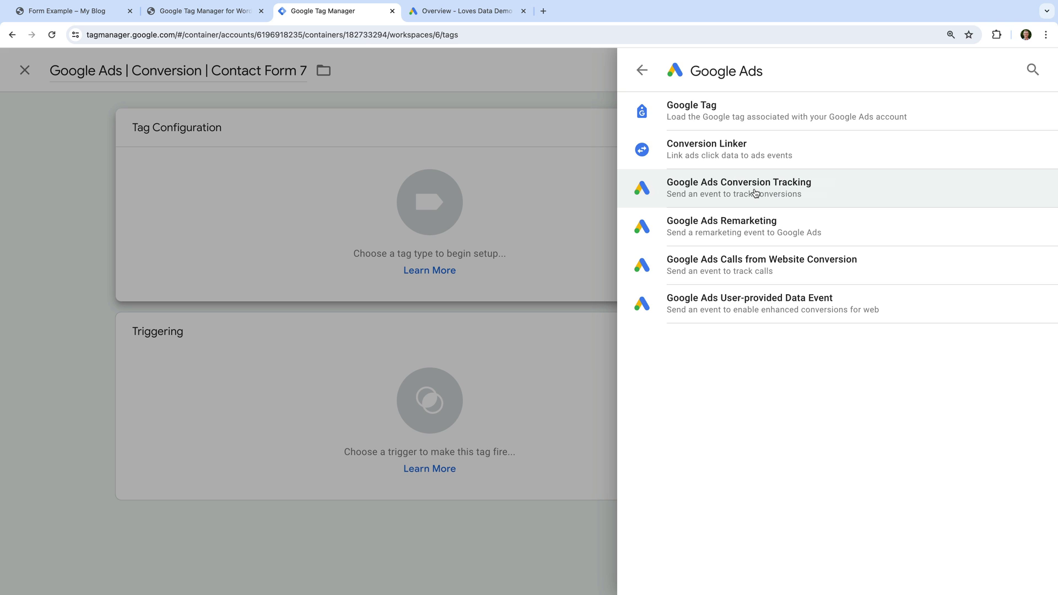
pyautogui.click(754, 192)
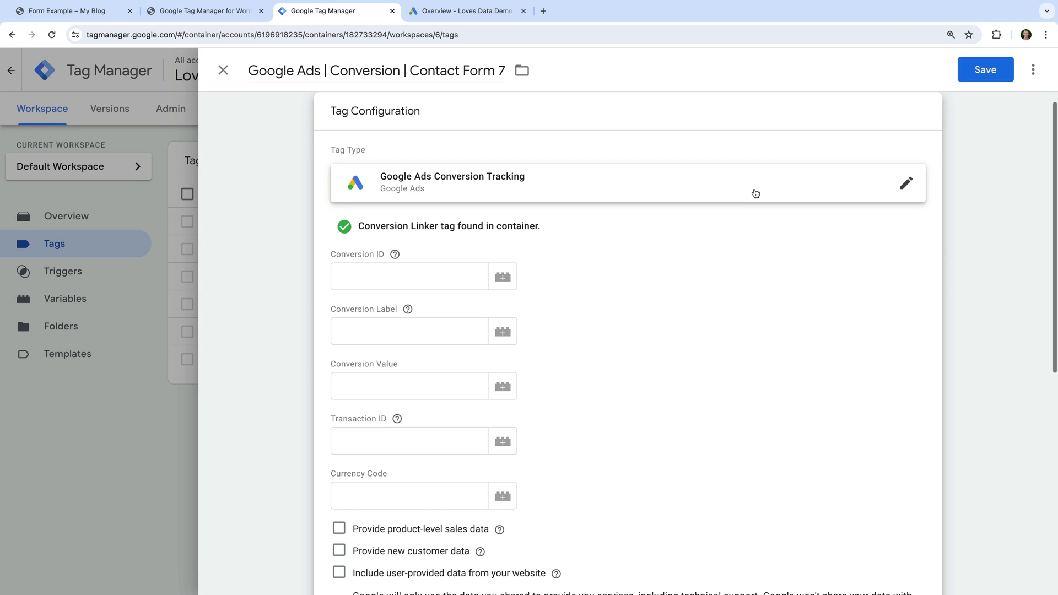
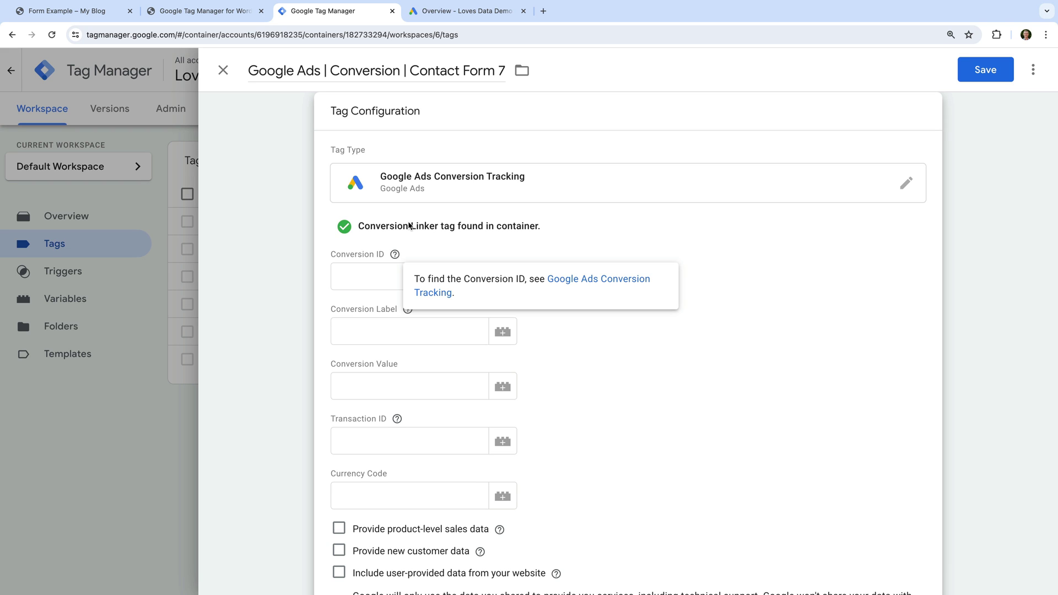
# - In Google Ads, open the Email Lead (Ads) conversion from the Goals > Conversions summary
pyautogui.click(475, 12)
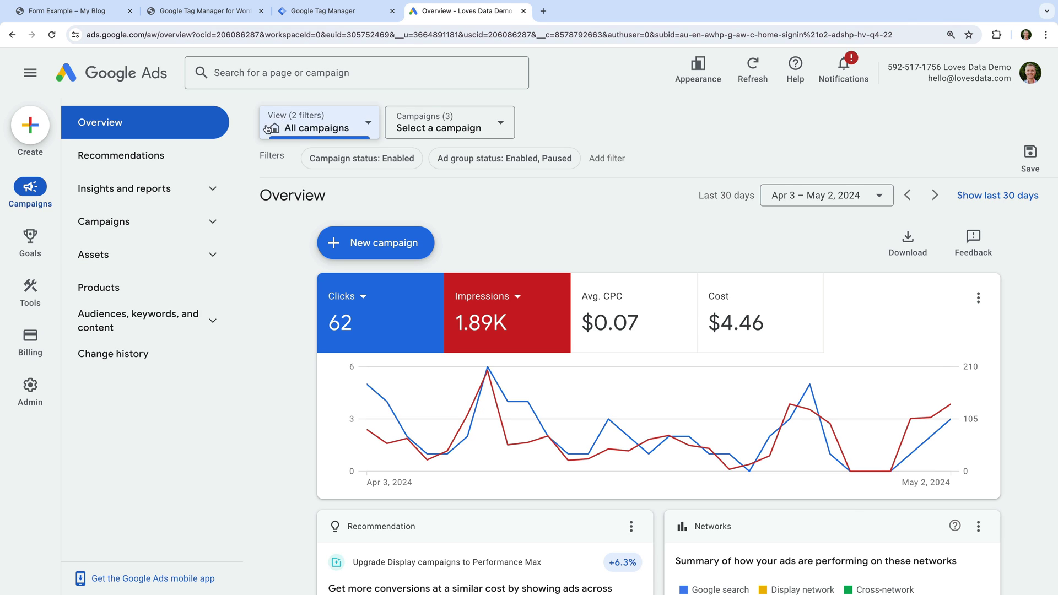
pyautogui.moveTo(40, 255)
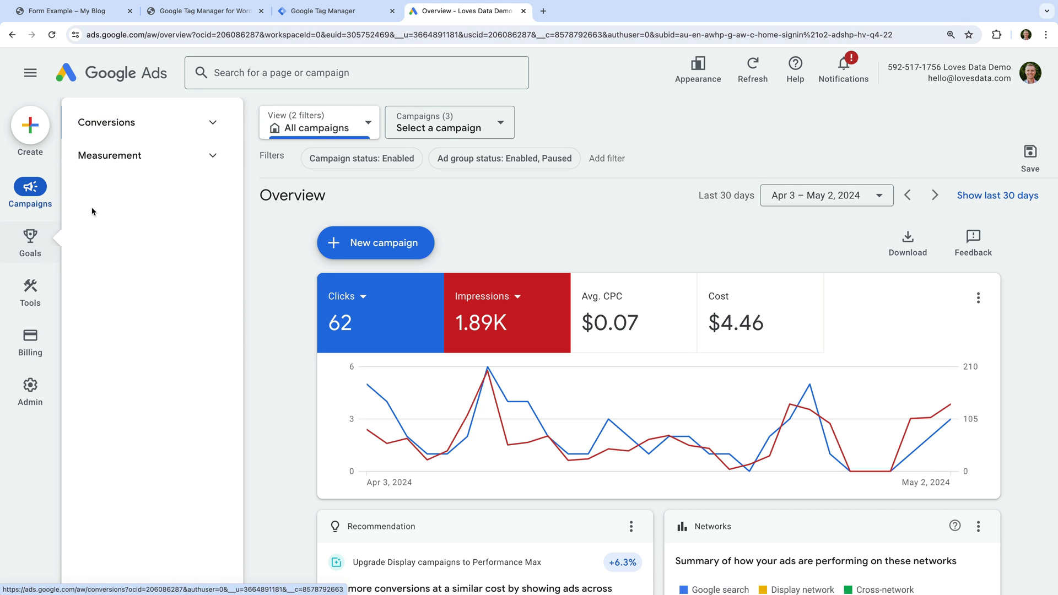
pyautogui.click(203, 122)
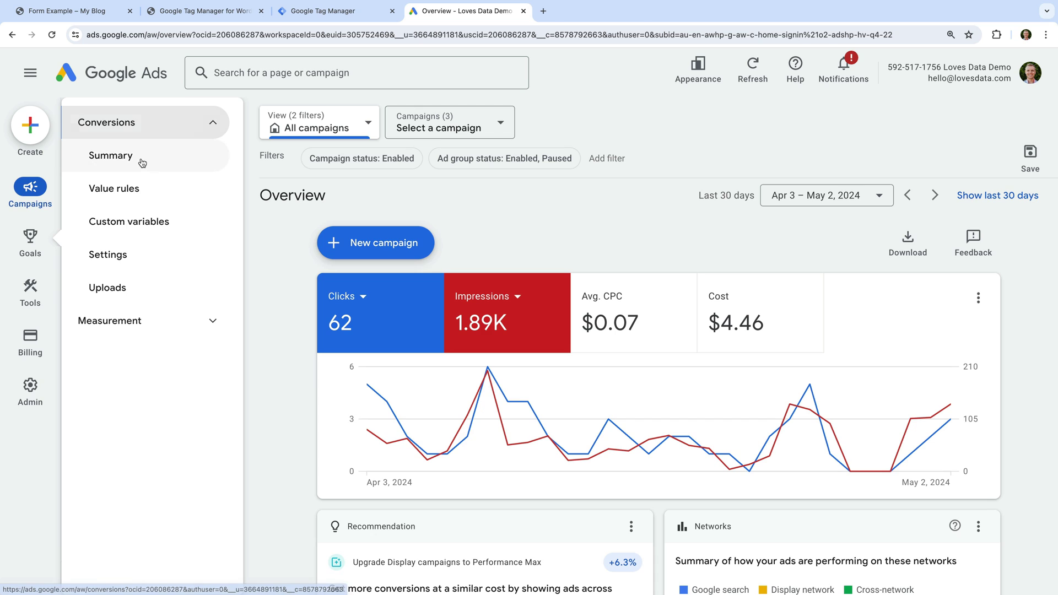
pyautogui.click(141, 161)
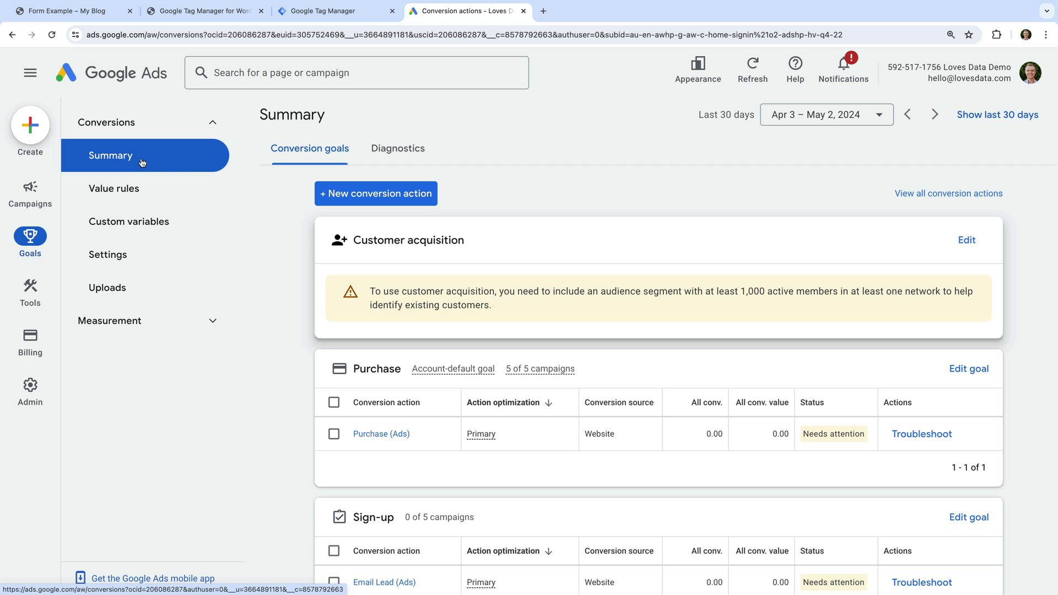
pyautogui.scroll(-3, 372, 311)
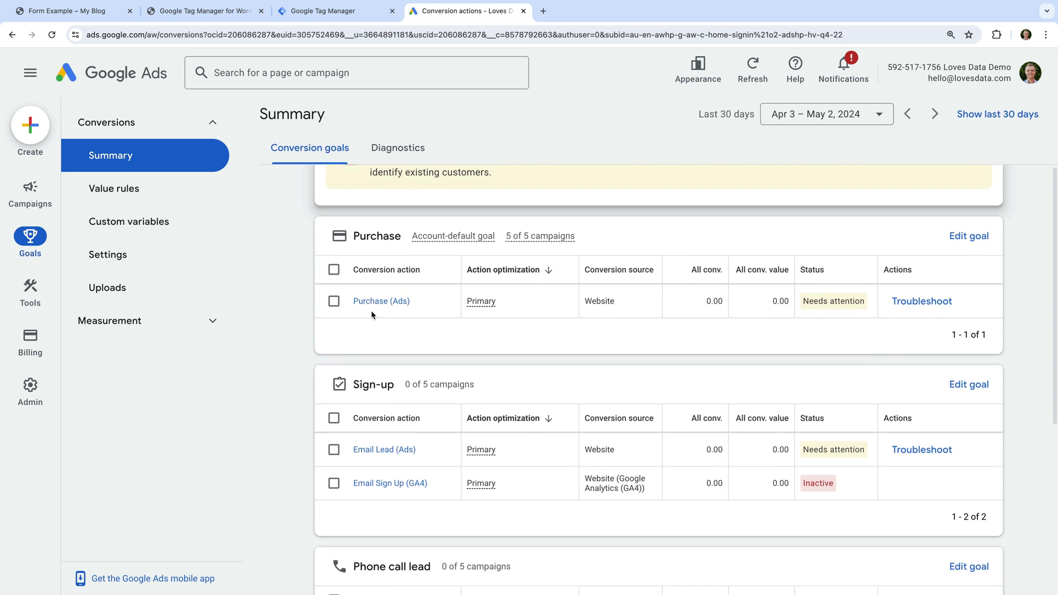
pyautogui.scroll(-2, 371, 310)
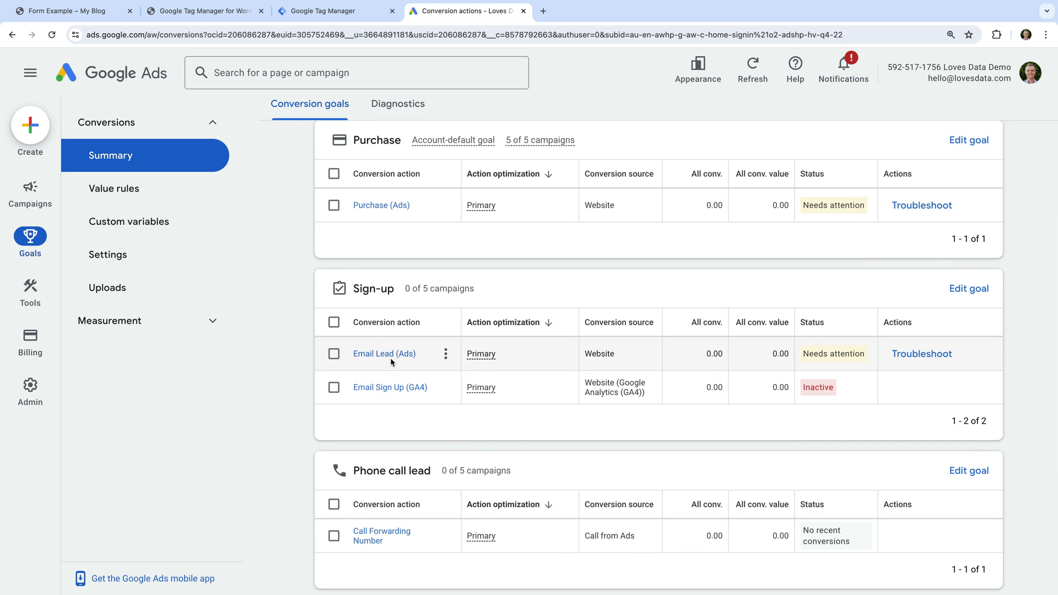
pyautogui.click(387, 355)
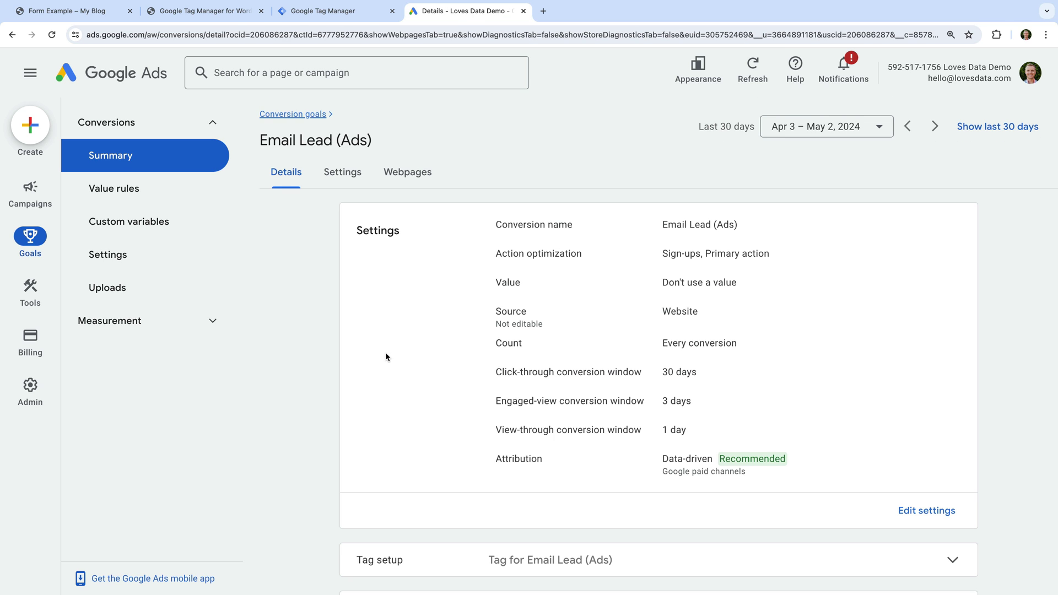
# - Show the Tag Manager setup, copy the conversion ID and label, and expand enhanced conversions
pyautogui.scroll(-2, 385, 355)
pyautogui.click(457, 482)
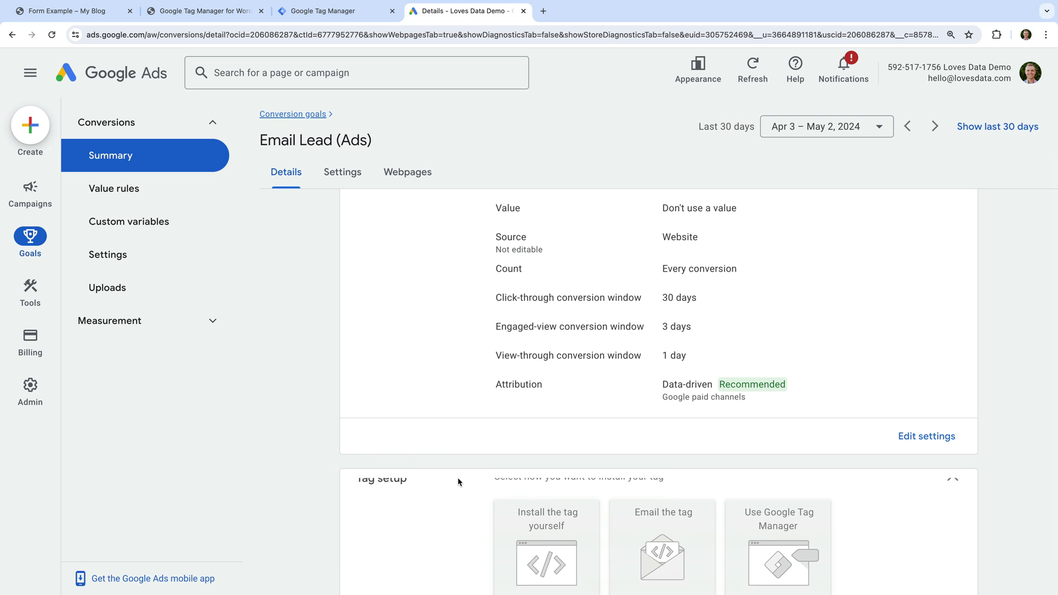
pyautogui.scroll(-5, 457, 481)
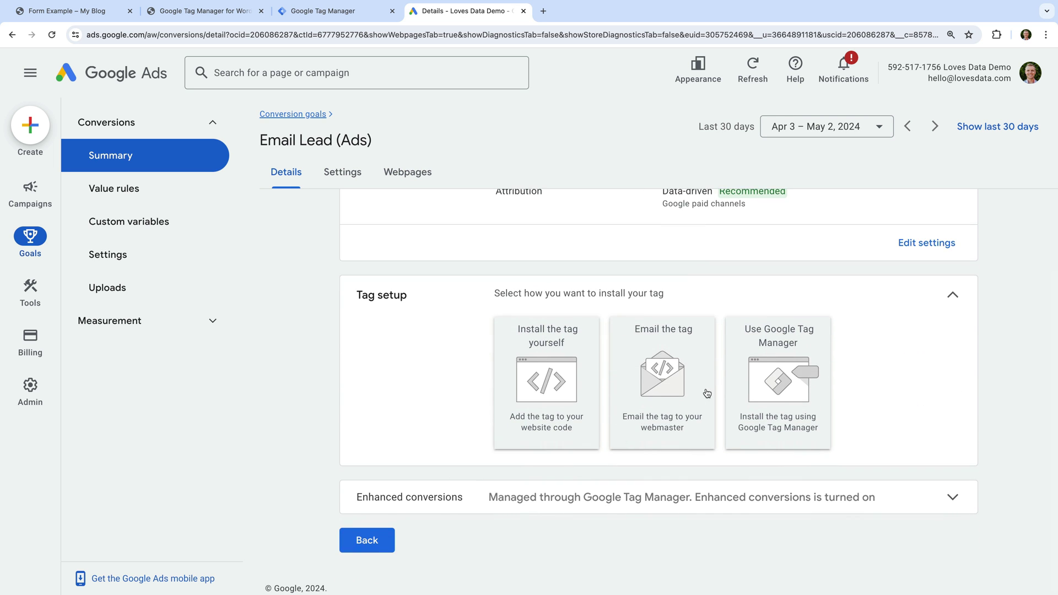
pyautogui.click(774, 349)
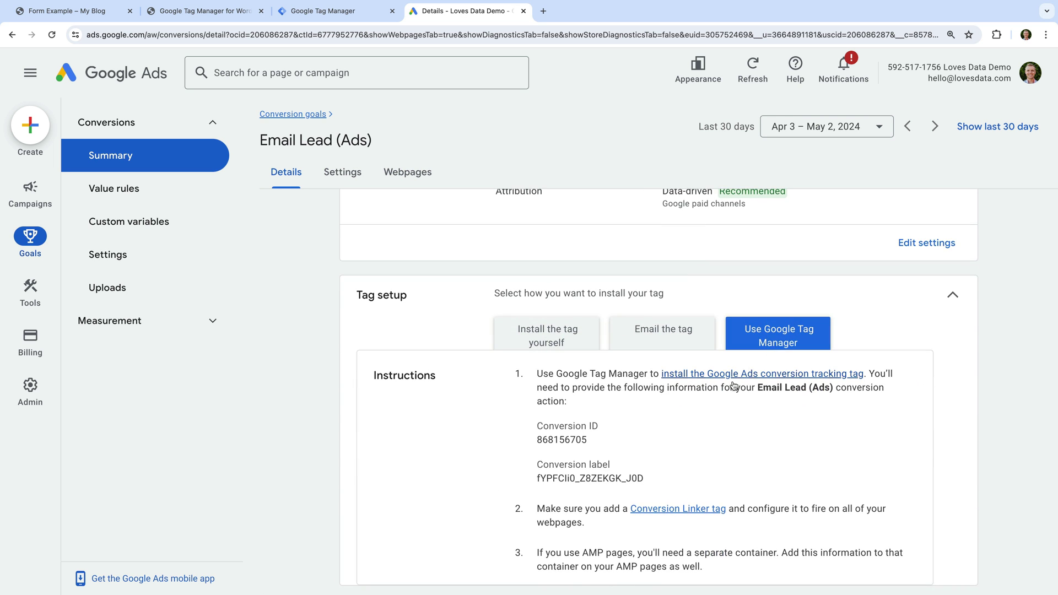
pyautogui.scroll(-1, 640, 428)
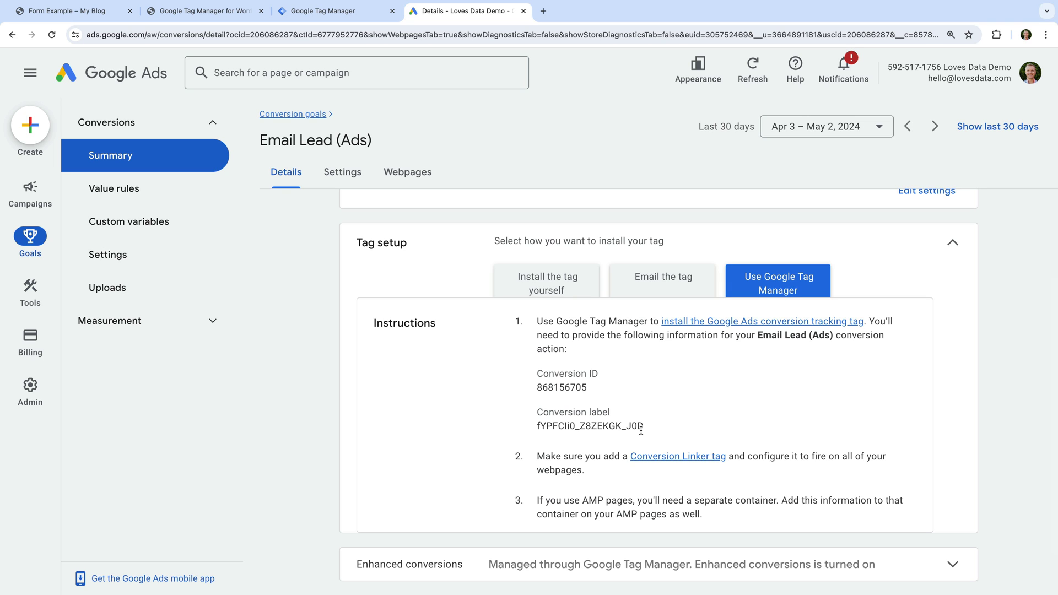
pyautogui.doubleClick(549, 387)
pyautogui.hotkey('ctrl', 'c')
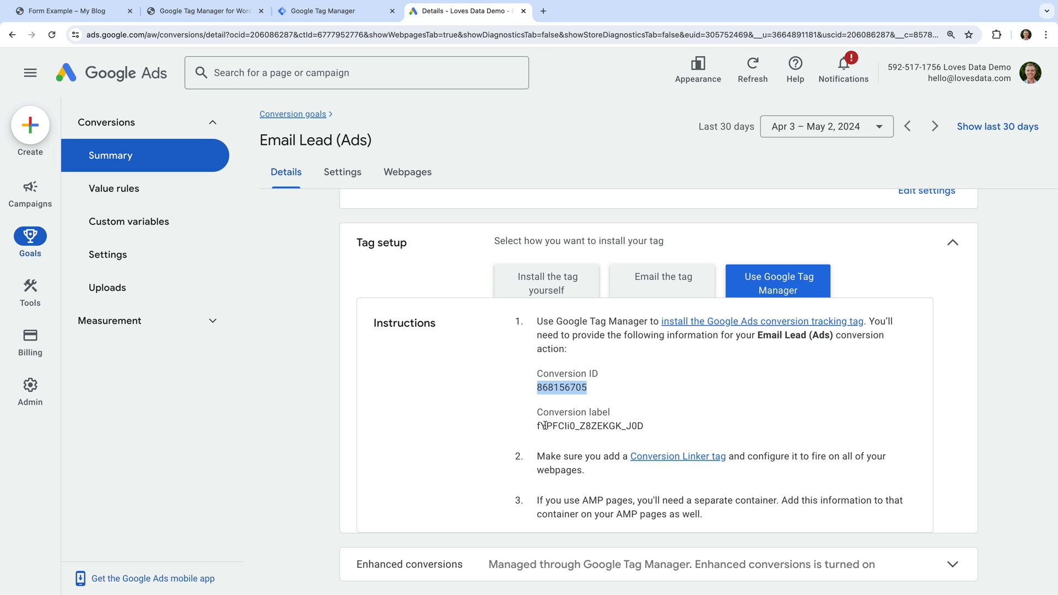
pyautogui.moveTo(536, 426); pyautogui.dragTo(649, 428)
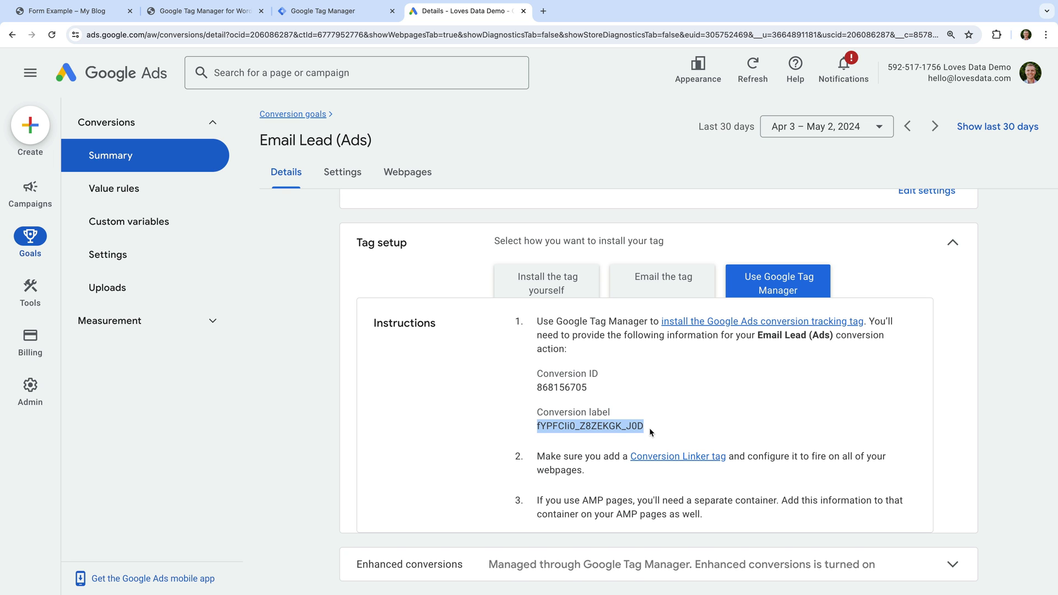
pyautogui.scroll(-2, 649, 427)
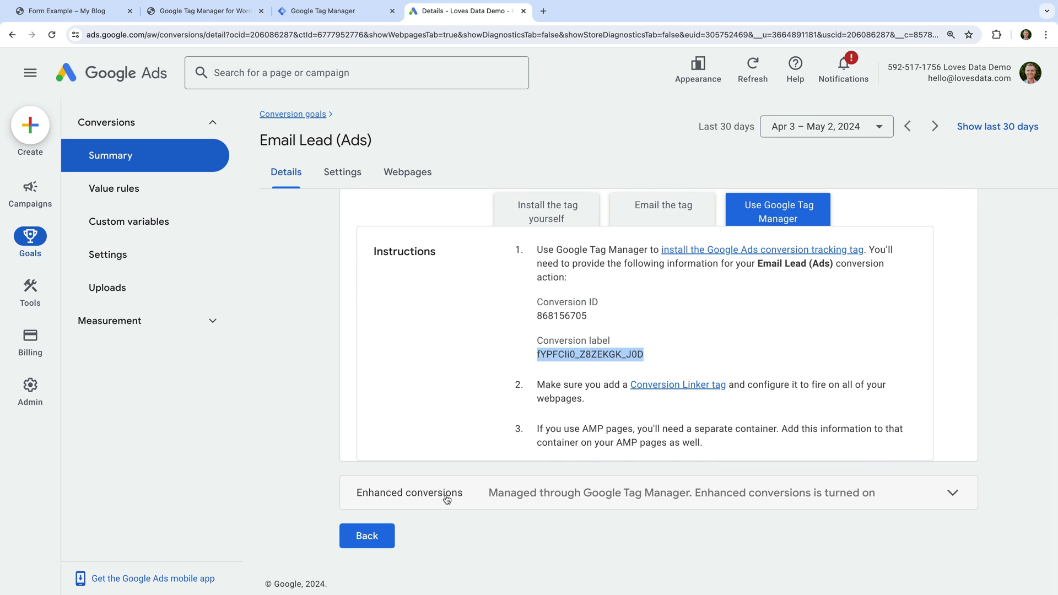
pyautogui.click(447, 496)
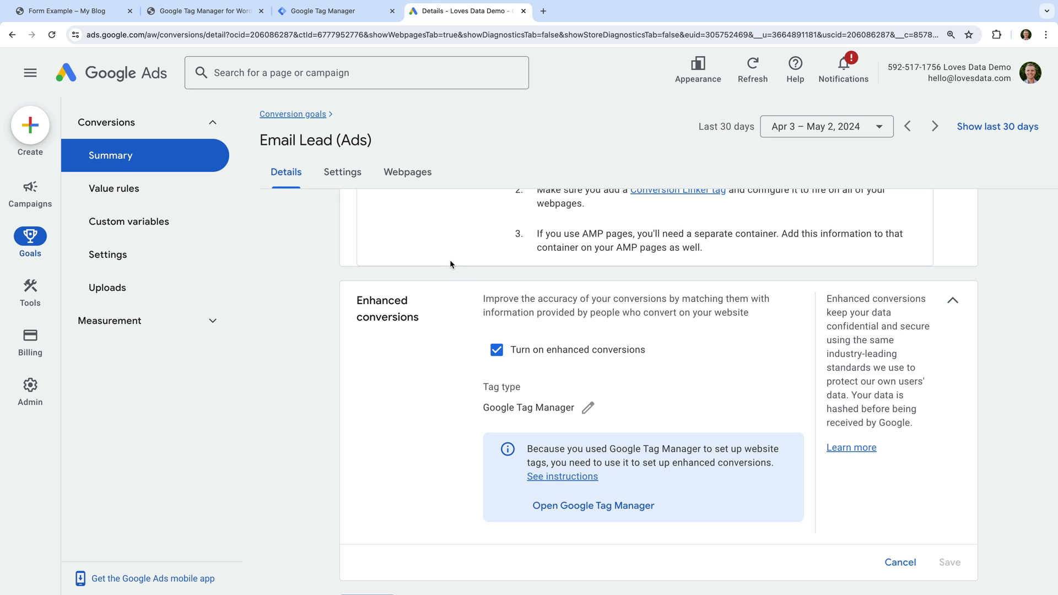
# - Paste the copied Conversion ID and Conversion Label into the GTM conversion tag
pyautogui.click(332, 21)
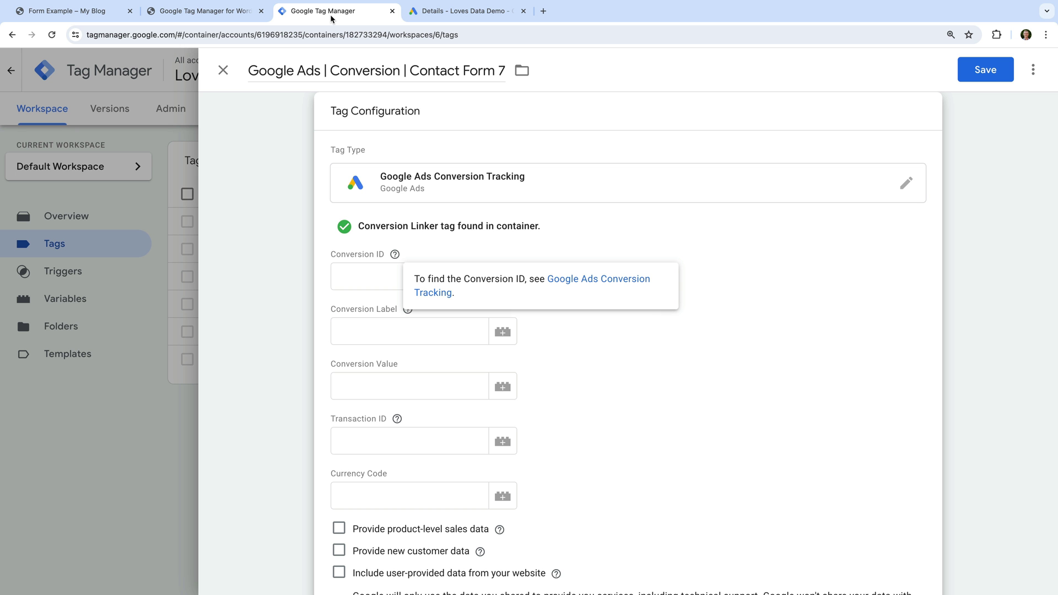
pyautogui.click(351, 279)
pyautogui.hotkey('ctrl', 'v')
pyautogui.click(332, 302)
pyautogui.click(362, 332)
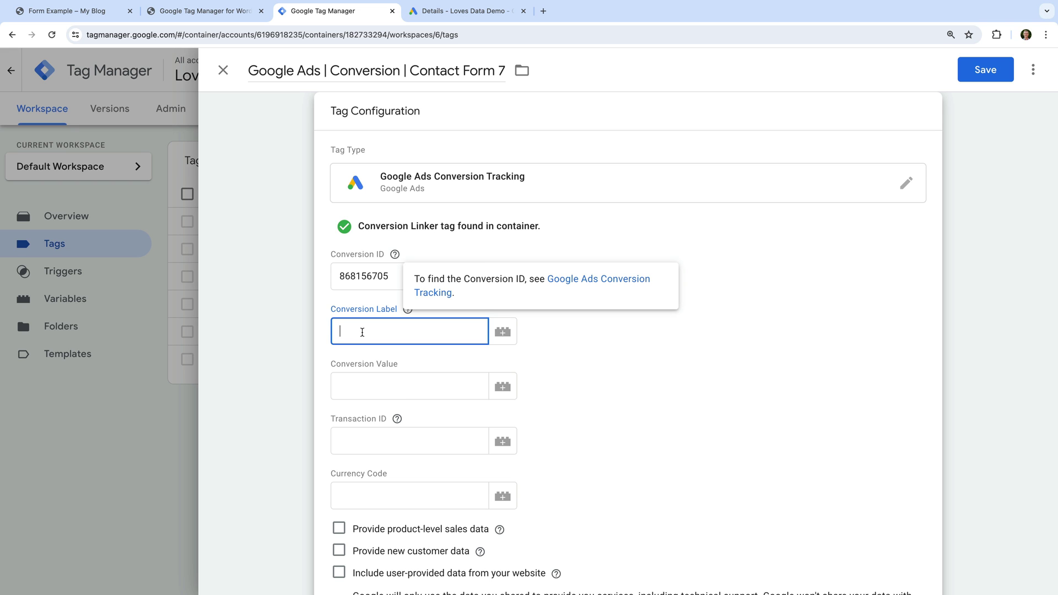
pyautogui.write('fYPFClIi0_Z8ZEKGK_J0D')
pyautogui.click(412, 361)
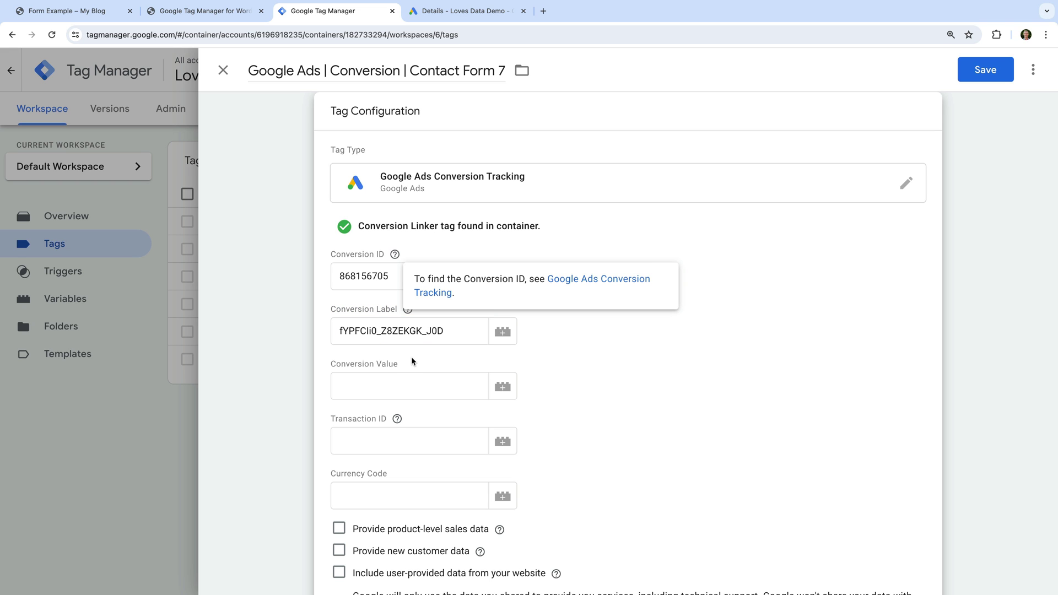
# - Include user-provided data using the {{User Provided Data | Email Address}} variable, then open Triggering
pyautogui.scroll(-3, 412, 361)
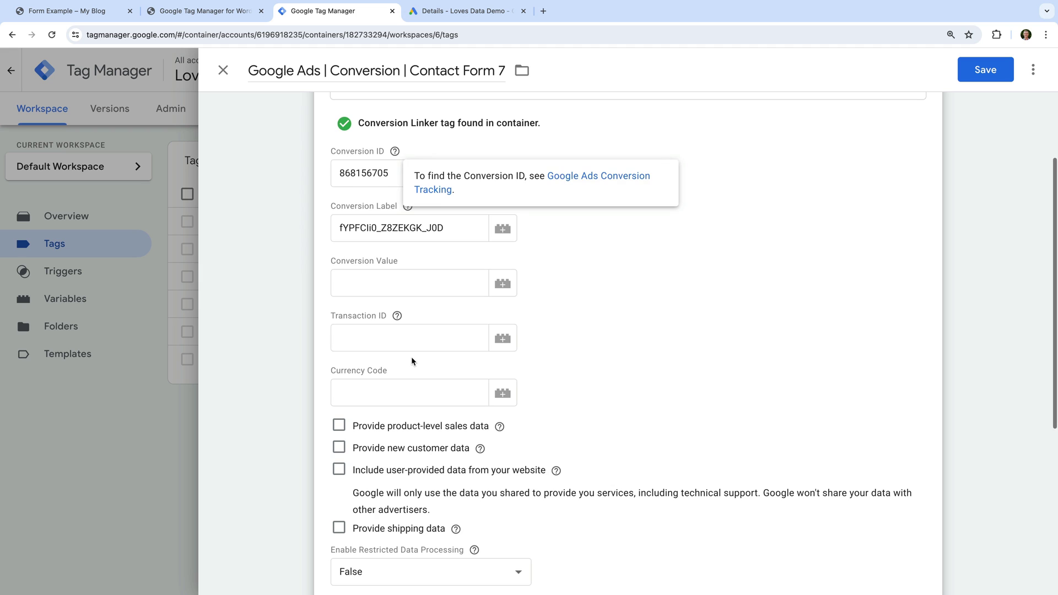
pyautogui.scroll(-1, 412, 357)
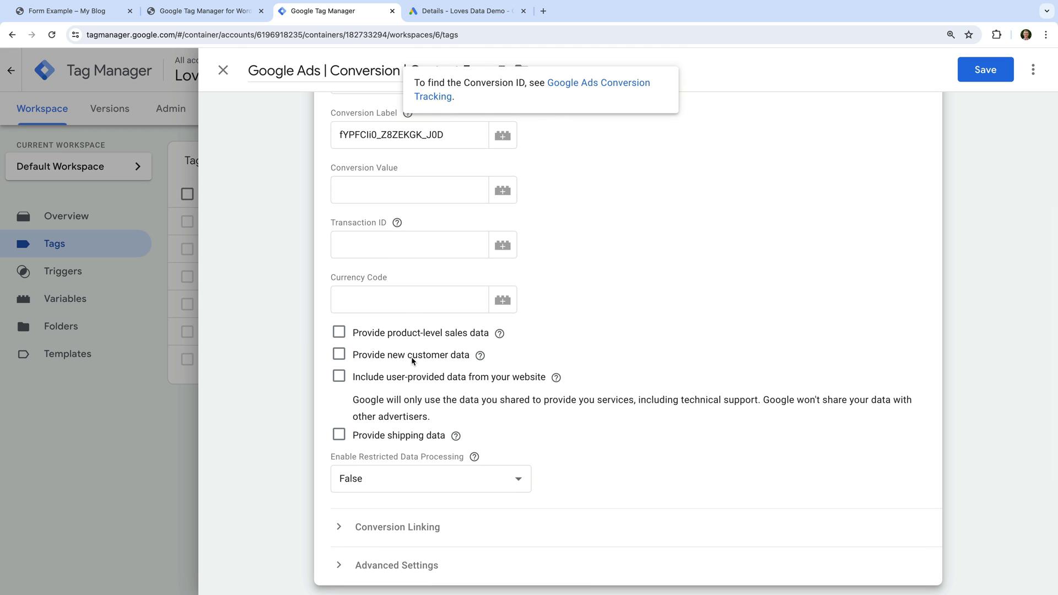
pyautogui.scroll(-2, 411, 356)
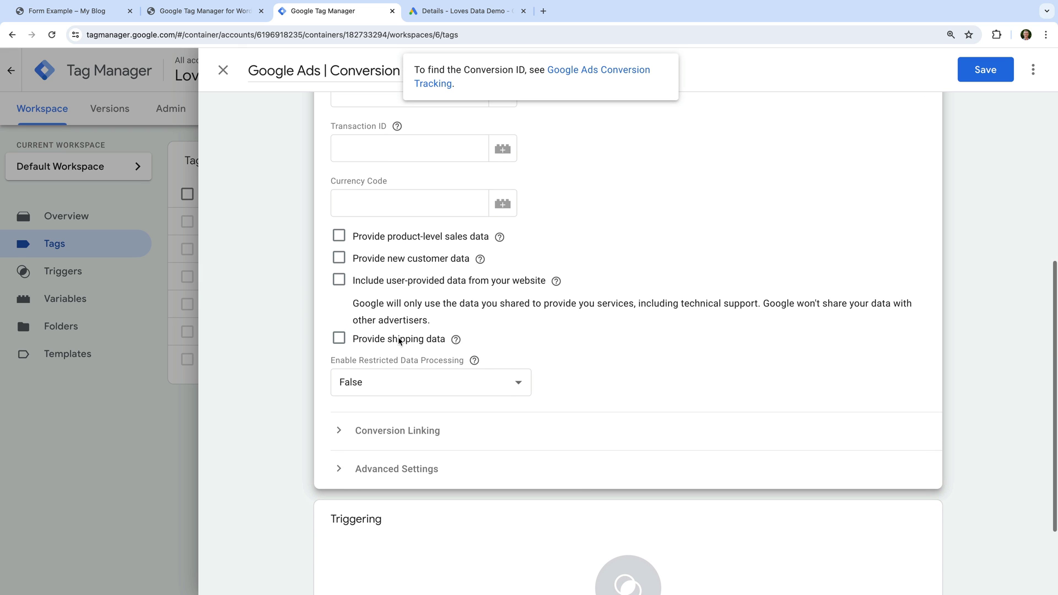
pyautogui.click(338, 281)
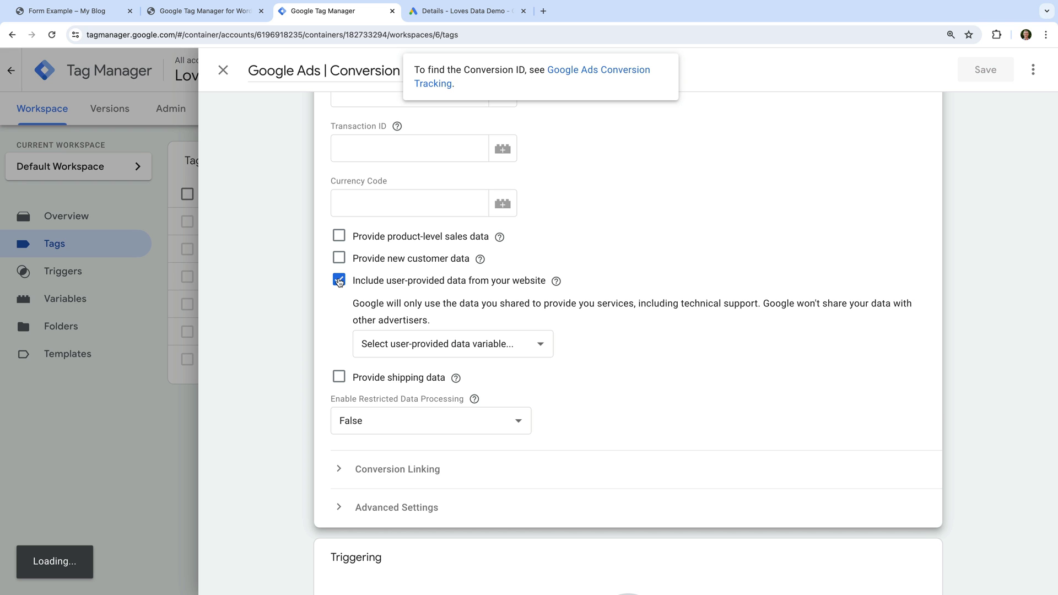
pyautogui.click(456, 343)
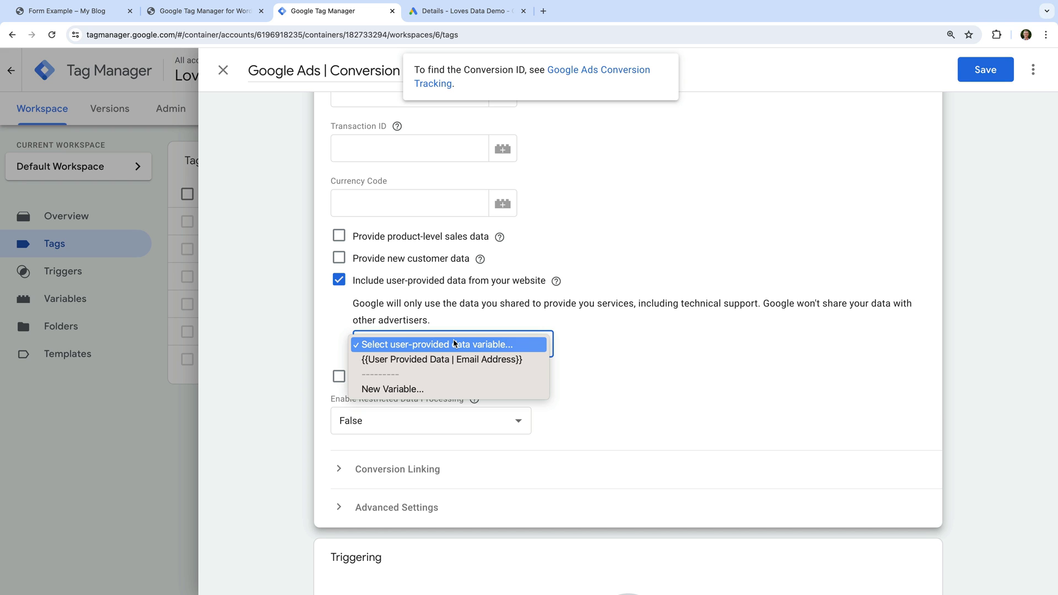
pyautogui.click(401, 361)
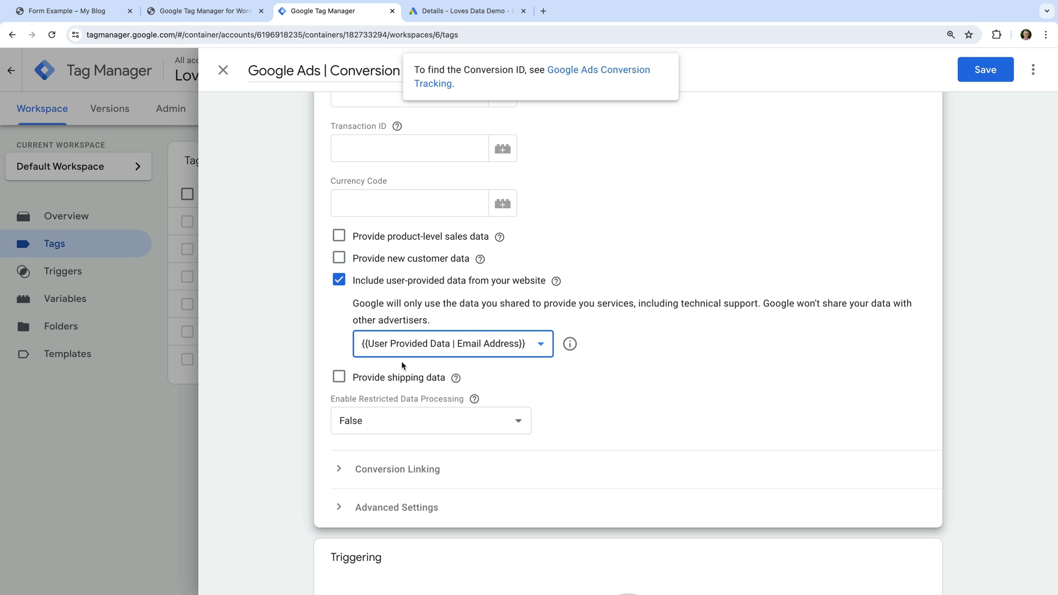
pyautogui.scroll(-3, 401, 361)
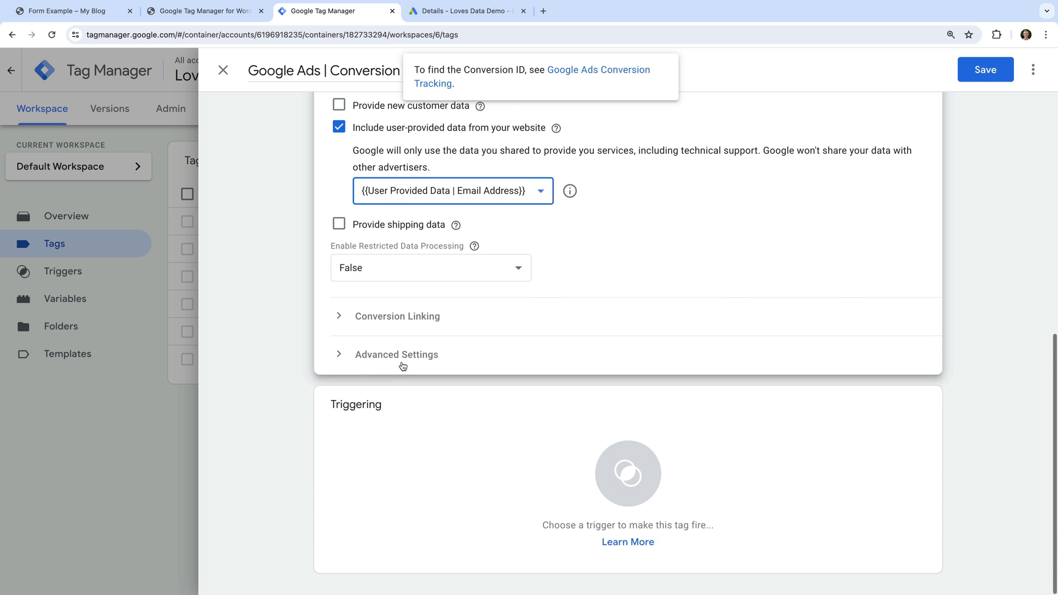
pyautogui.click(376, 444)
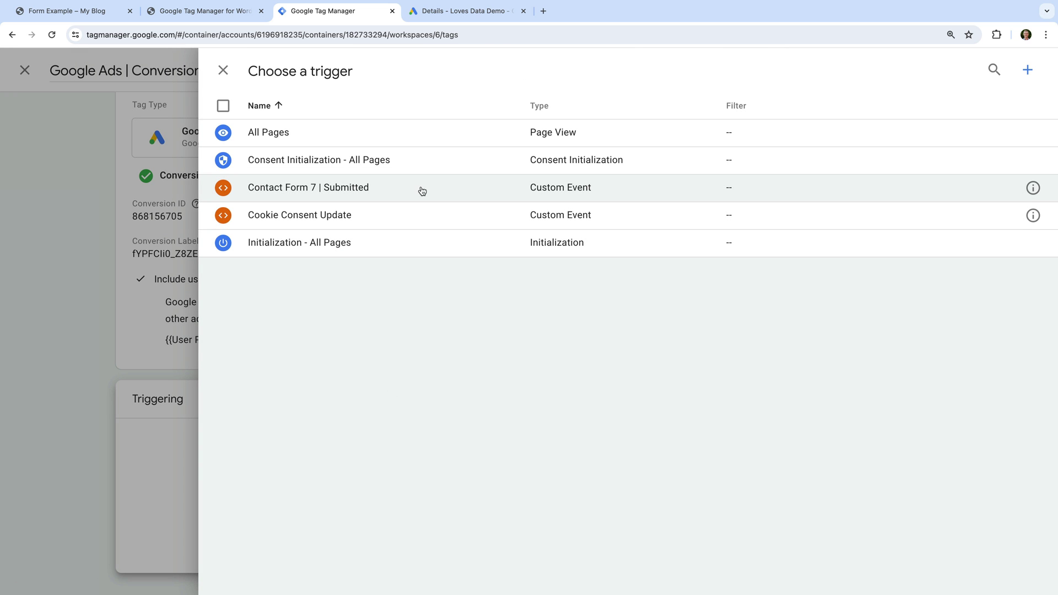
# - Set Contact Form 7 | Submitted as the tag's trigger and save the tag
pyautogui.click(378, 190)
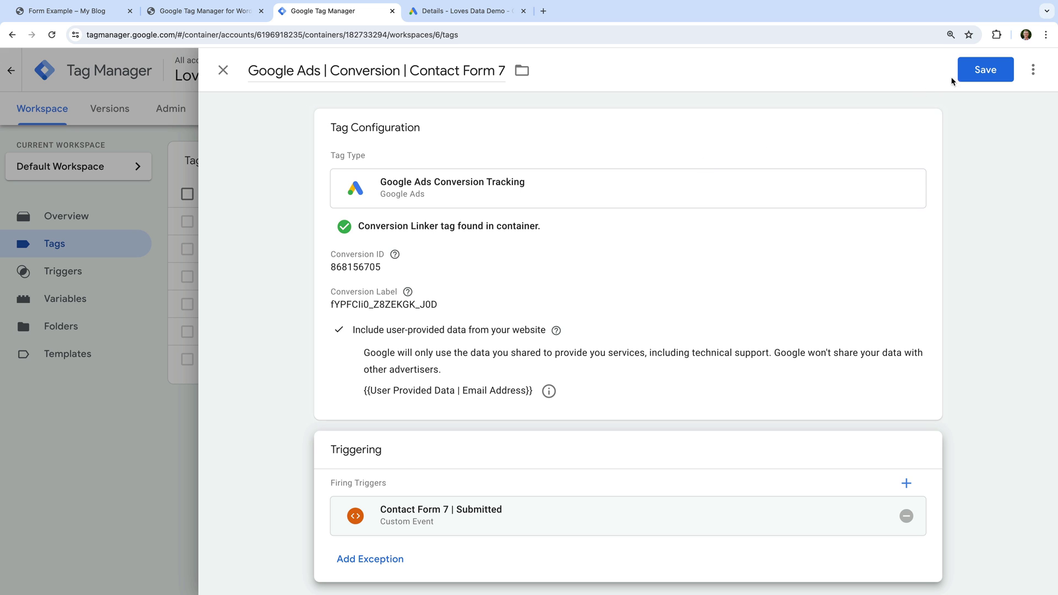
pyautogui.click(974, 72)
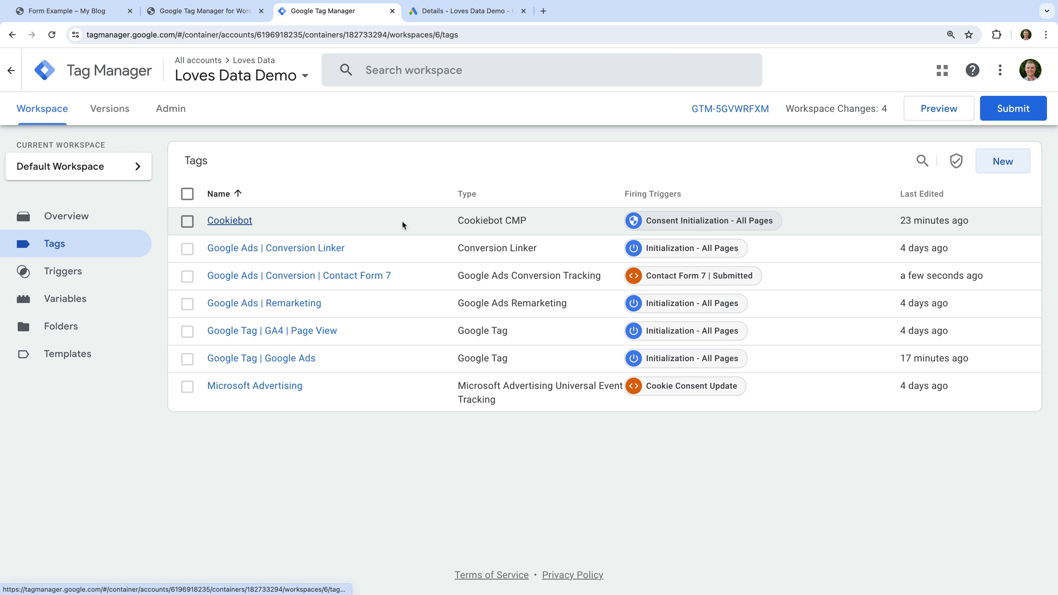
pyautogui.click(241, 222)
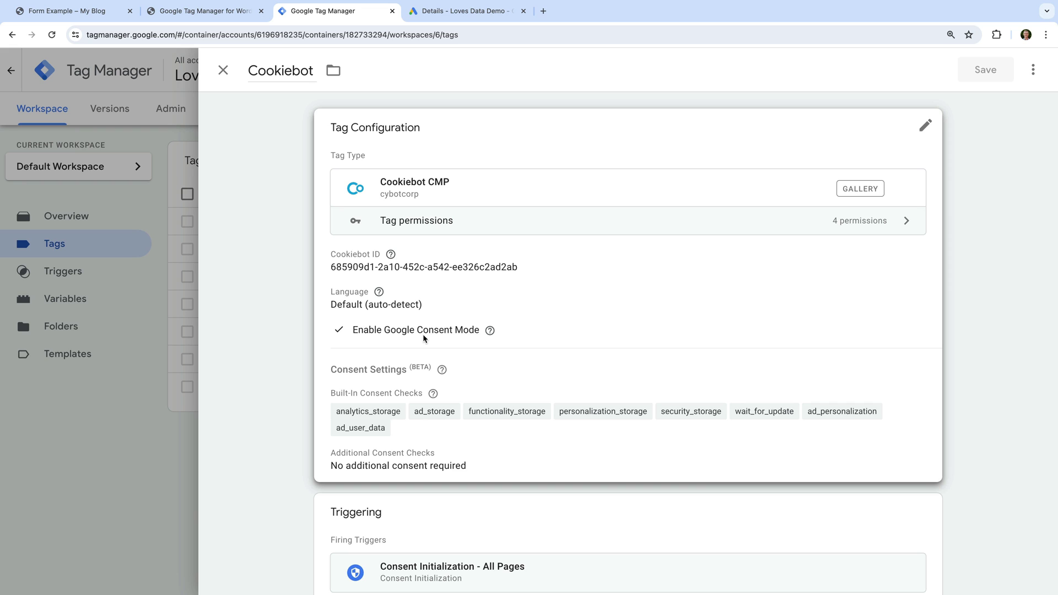
pyautogui.scroll(-1, 424, 338)
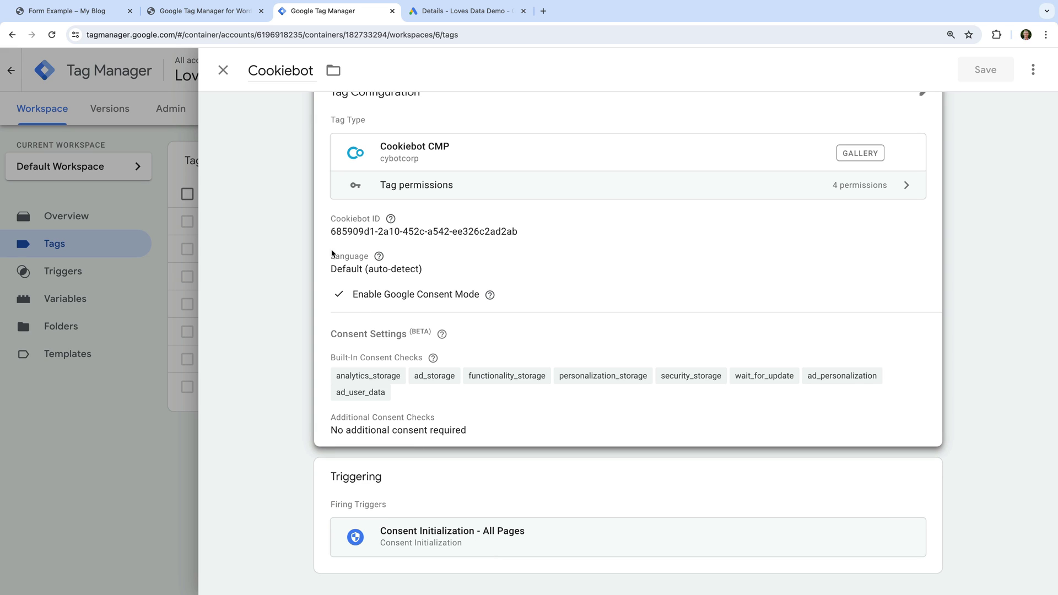
pyautogui.click(223, 70)
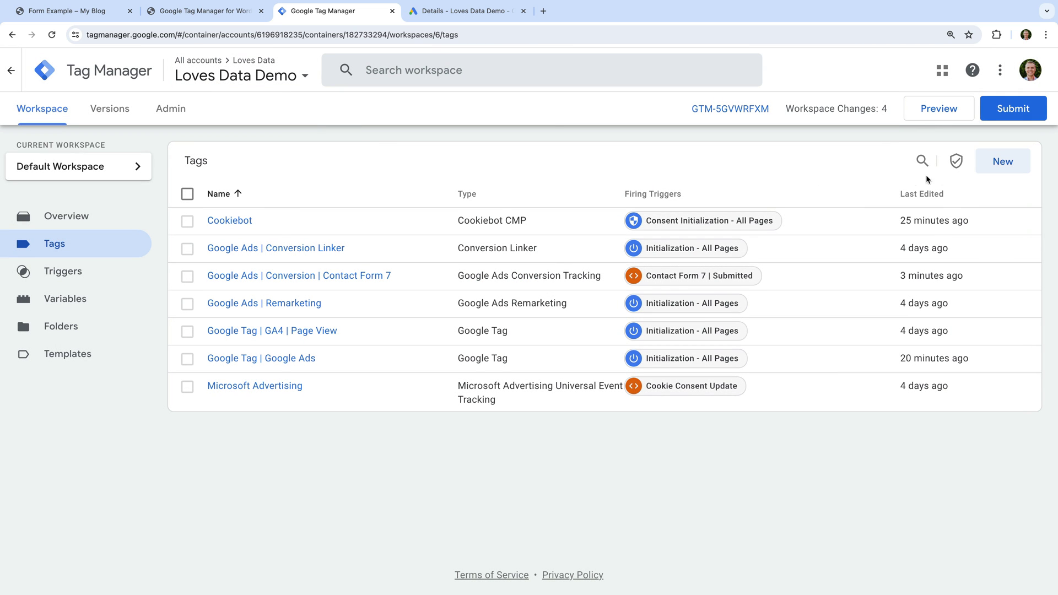
# - Open 'Google Ads | Conversion | Contact Form 7' from Consent Overview's Consent Not Configured list
pyautogui.click(959, 161)
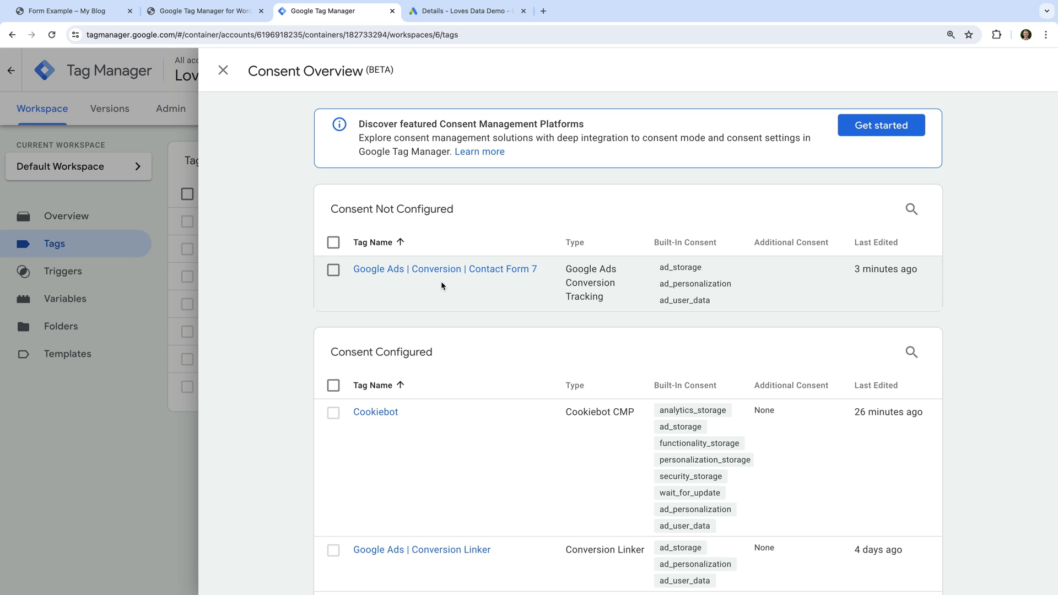
pyautogui.click(438, 271)
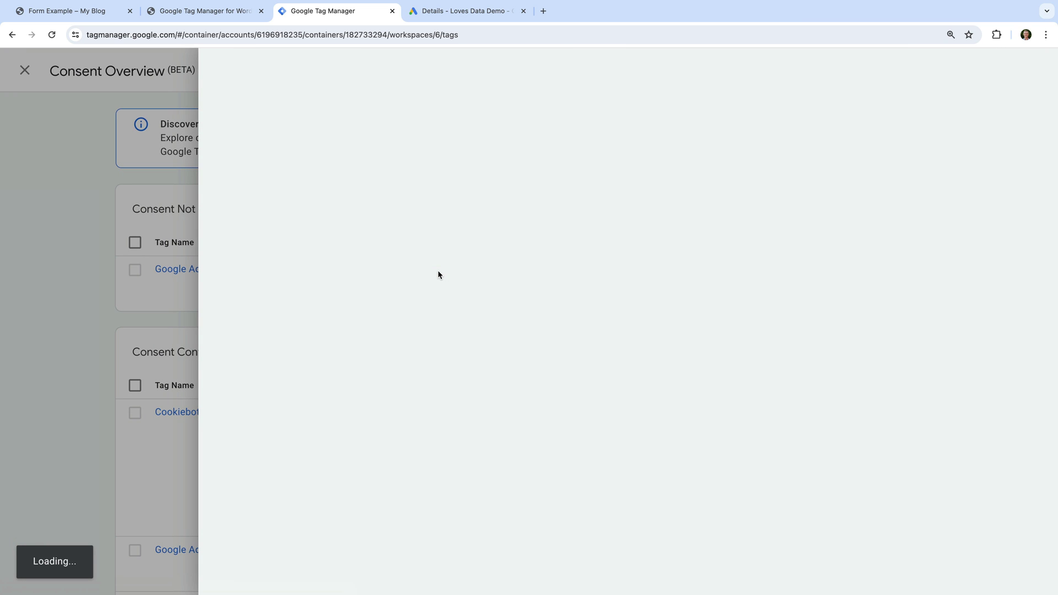
# - Set the tag's Consent Settings to 'No additional consent required' and save it
pyautogui.scroll(-8, 438, 271)
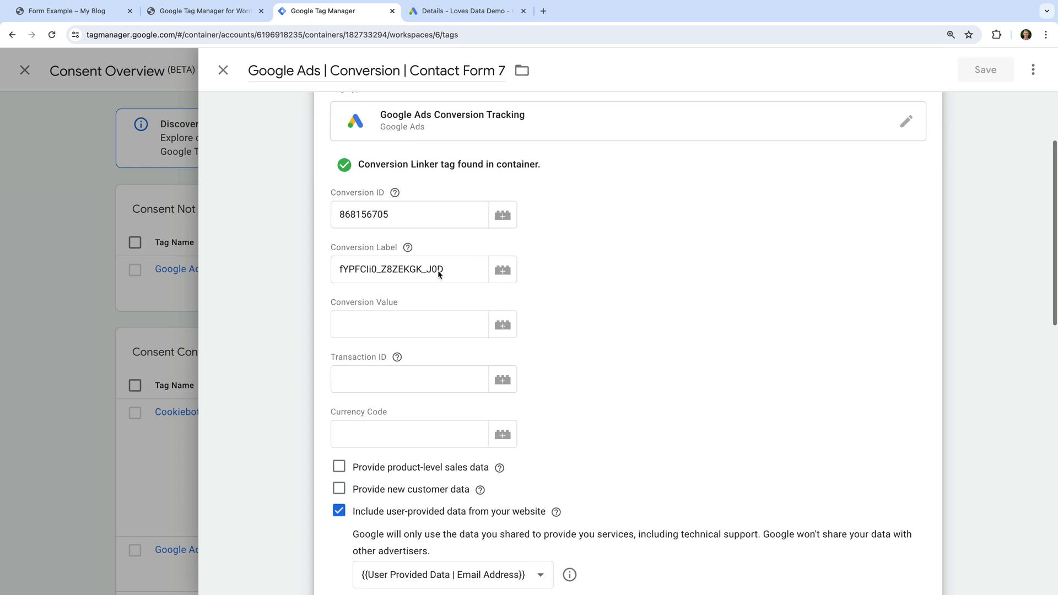
pyautogui.scroll(-7, 438, 274)
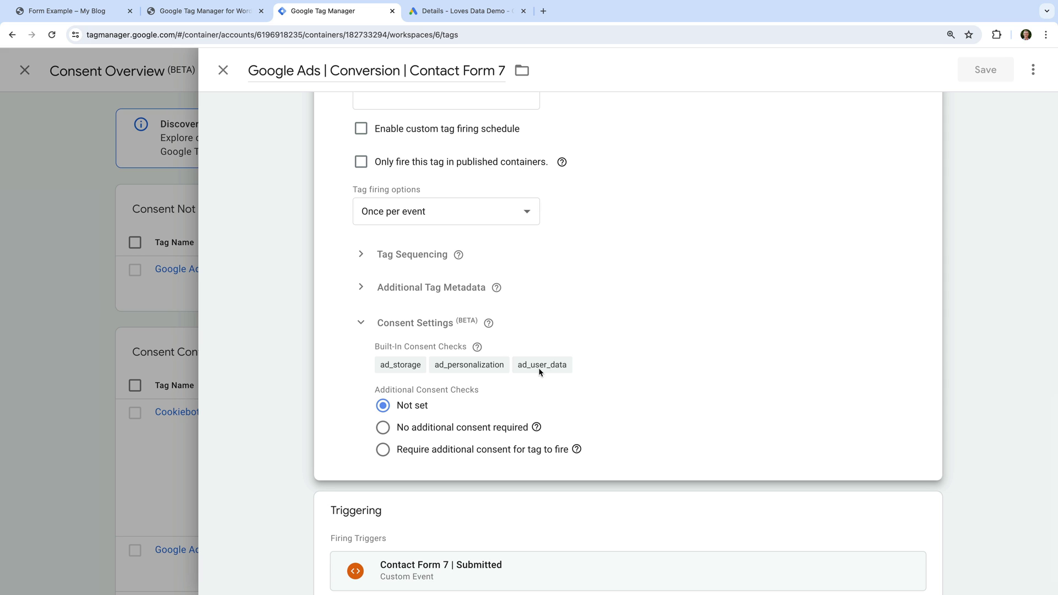
pyautogui.click(427, 429)
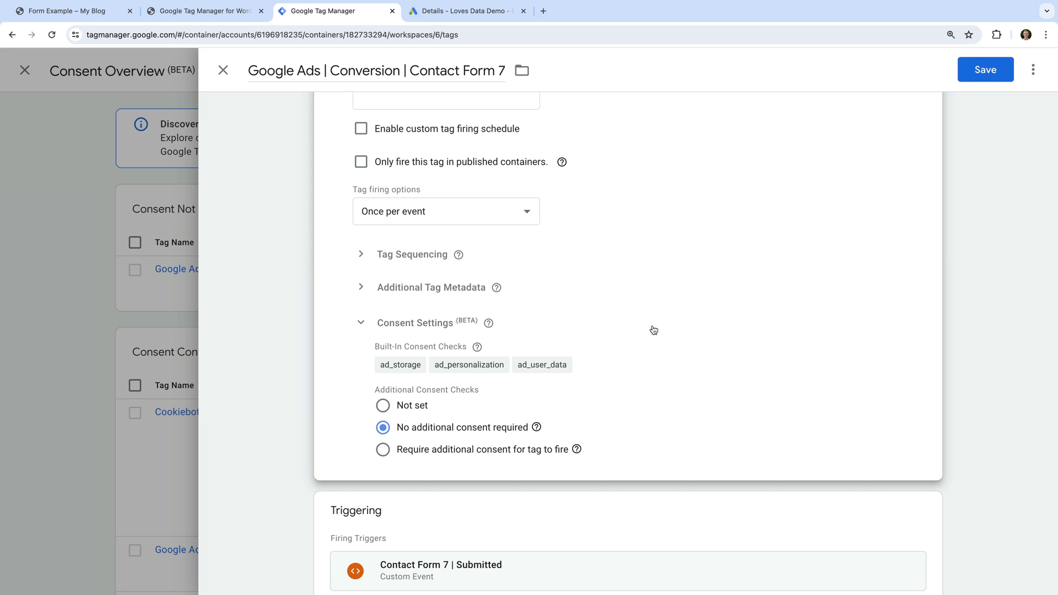
pyautogui.click(980, 70)
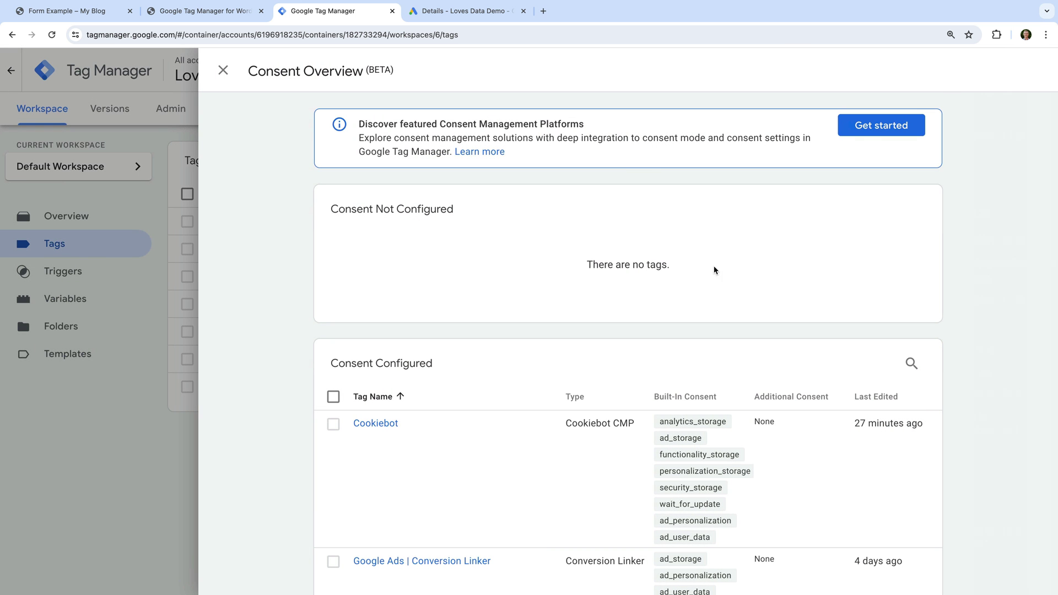
# - Review the consent-configured tags in Consent Overview, then close it
pyautogui.scroll(-4, 689, 289)
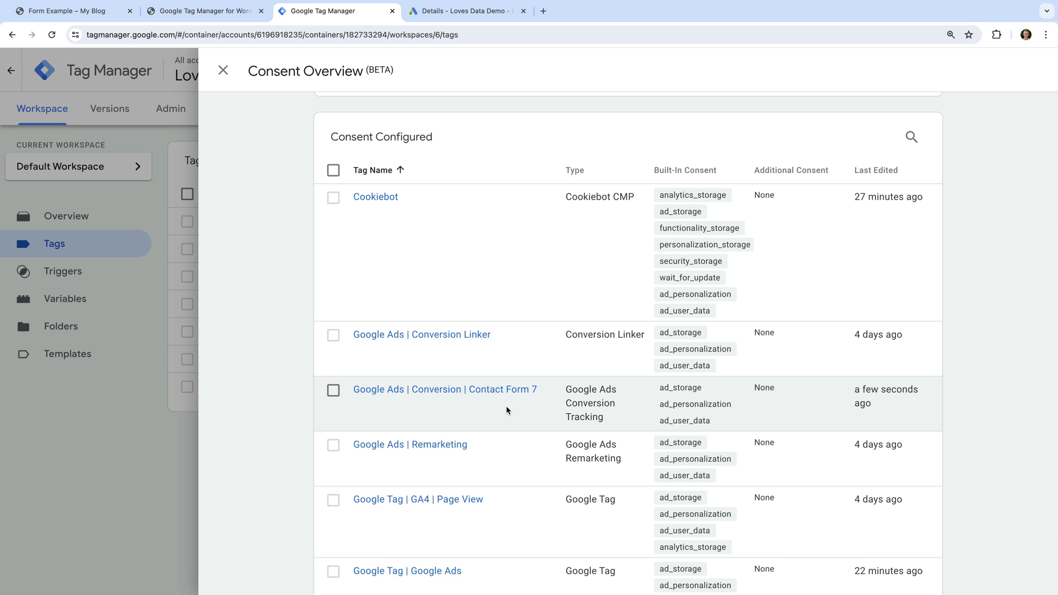
pyautogui.click(223, 70)
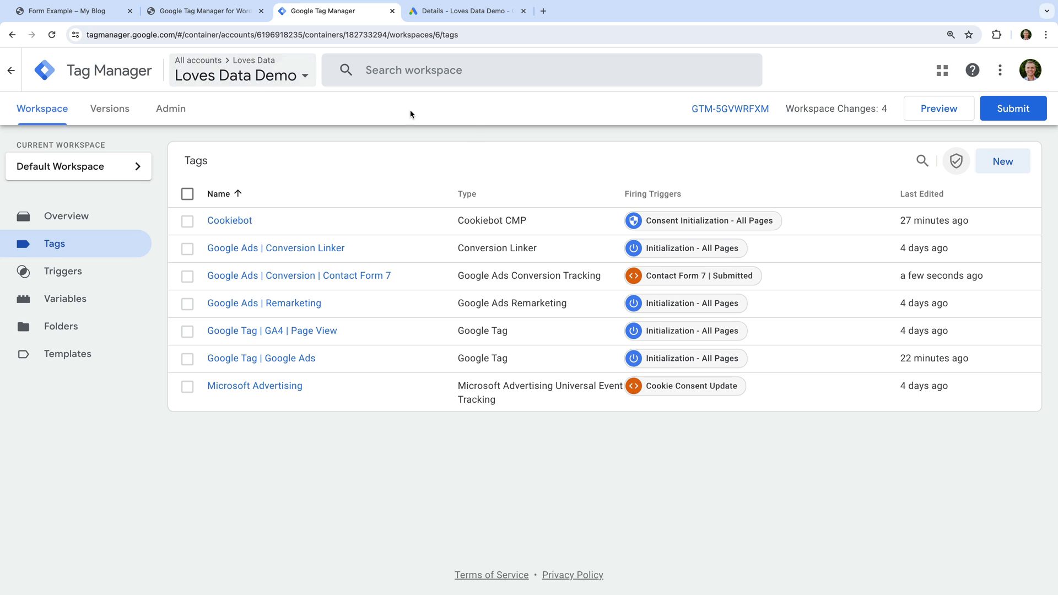
# - Launch Preview and connect Tag Assistant to the WordPress site URL
pyautogui.click(938, 114)
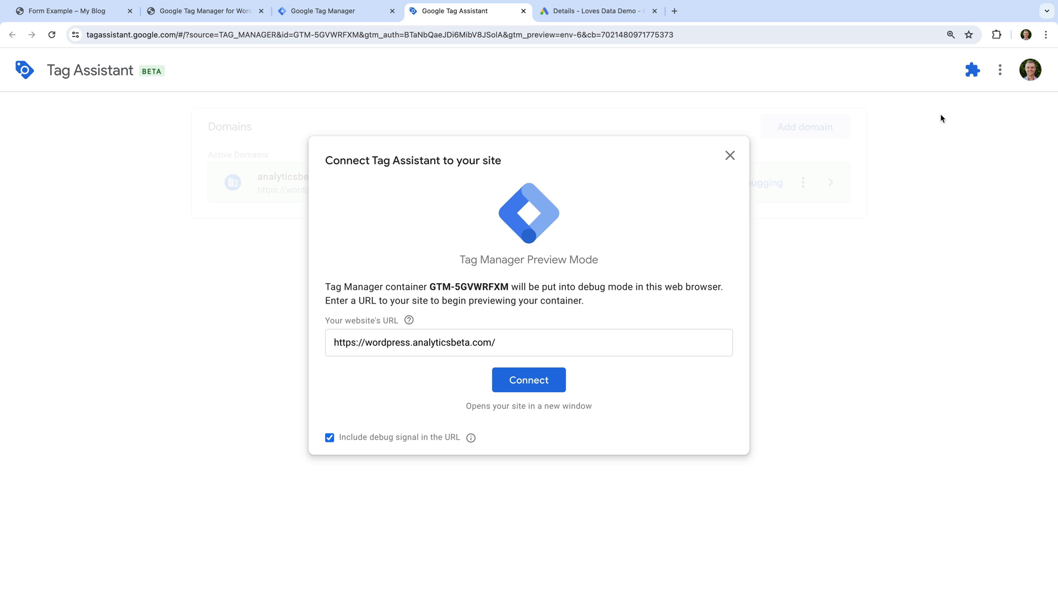
pyautogui.click(521, 380)
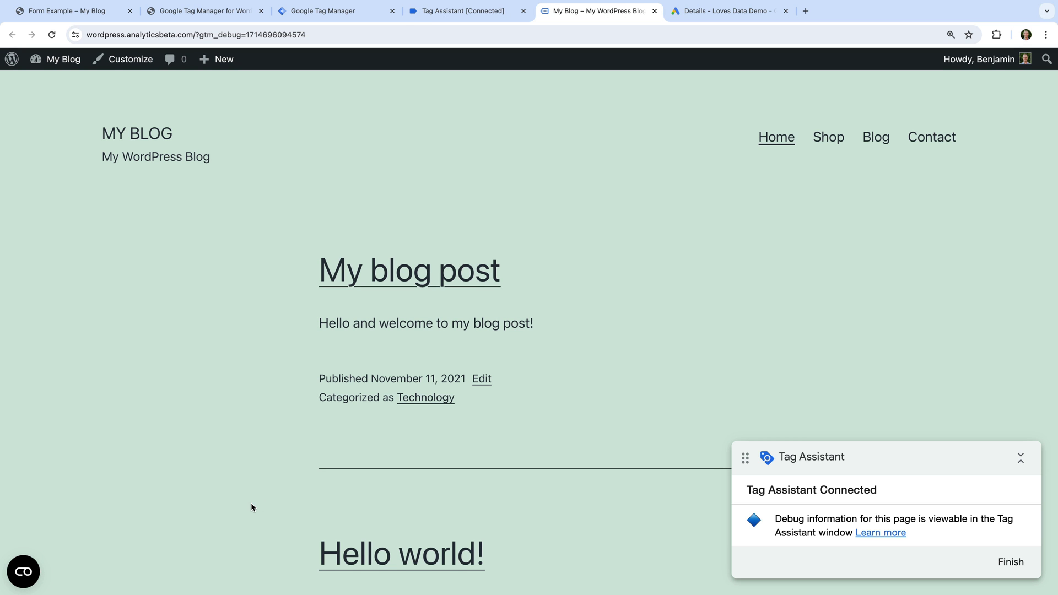
# - Open and close the Cookiebot settings, then go to the Contact page
pyautogui.click(27, 579)
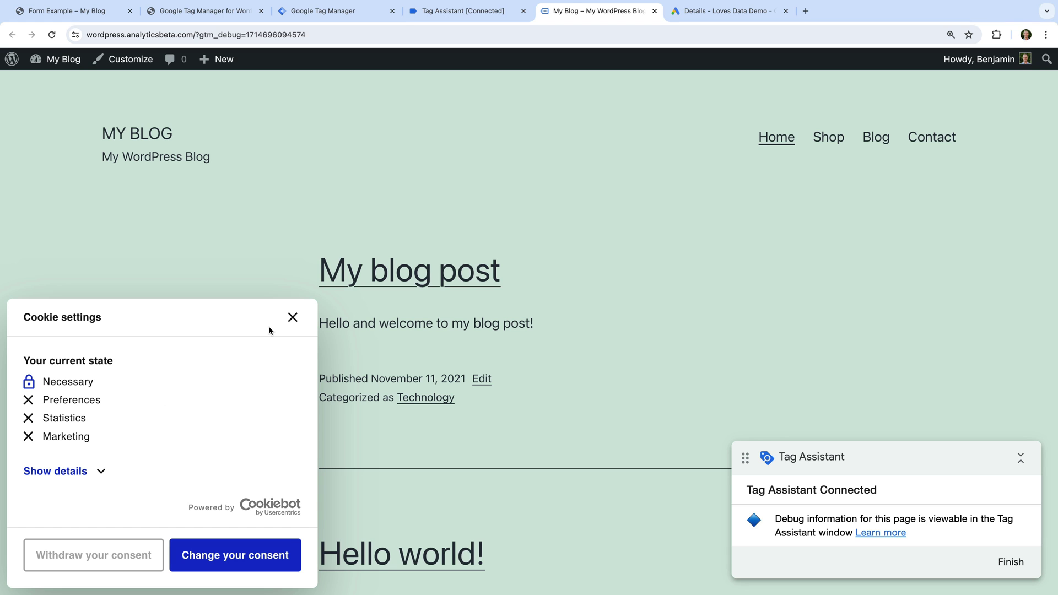
pyautogui.click(293, 317)
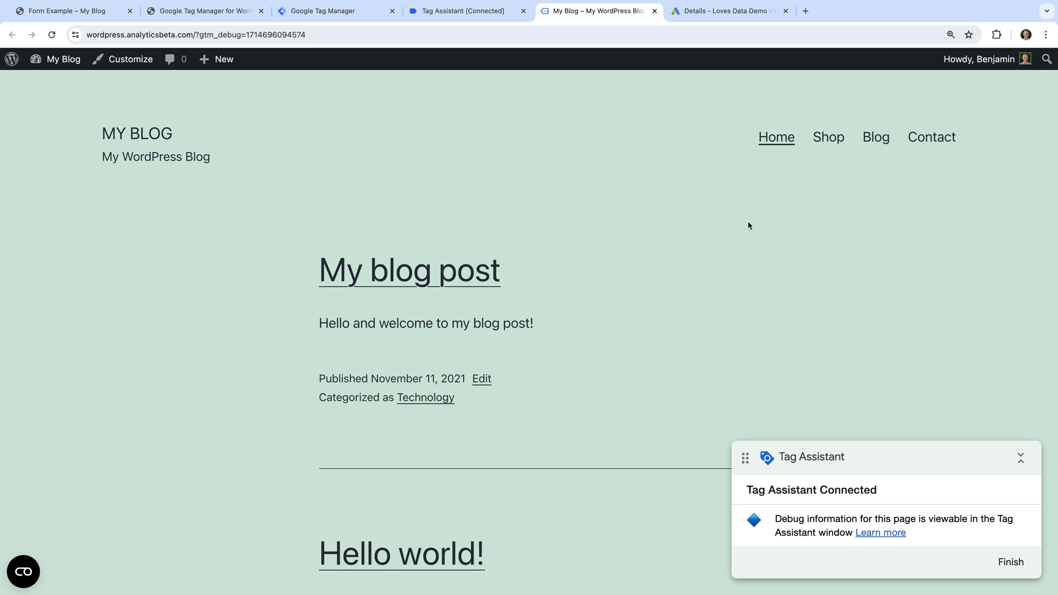
pyautogui.click(932, 142)
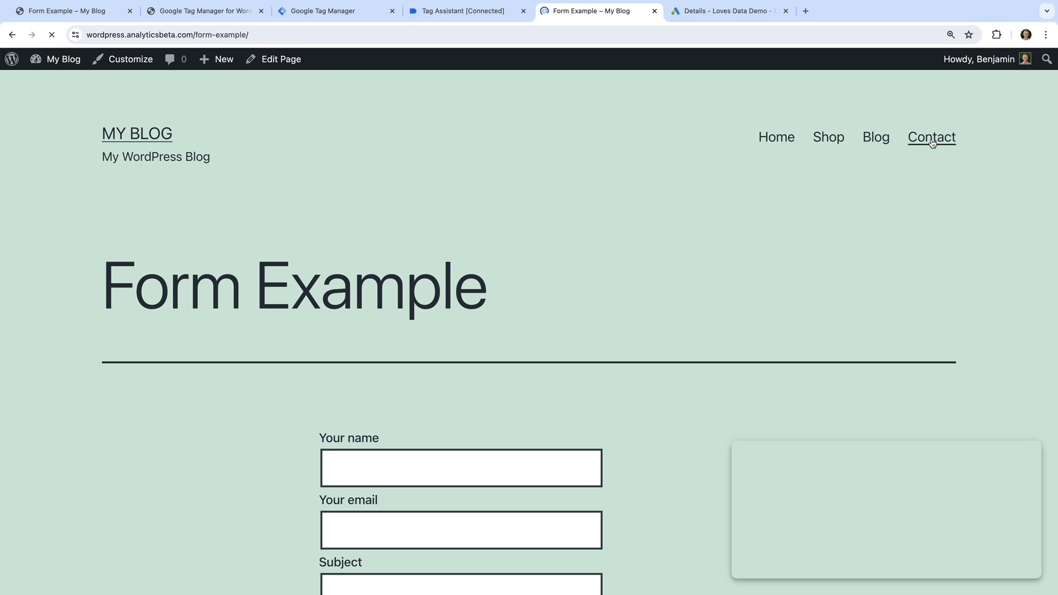
pyautogui.scroll(-2, 657, 309)
pyautogui.scroll(-3, 657, 307)
# - Submit the contact form with a name, email address, and 'Test' subject and message, then return to Tag Assistant
pyautogui.click(523, 285)
pyautogui.write('Benjamin')
pyautogui.press('Tab')
pyautogui.press('Tab')
pyautogui.write('Test')
pyautogui.press('Tab')
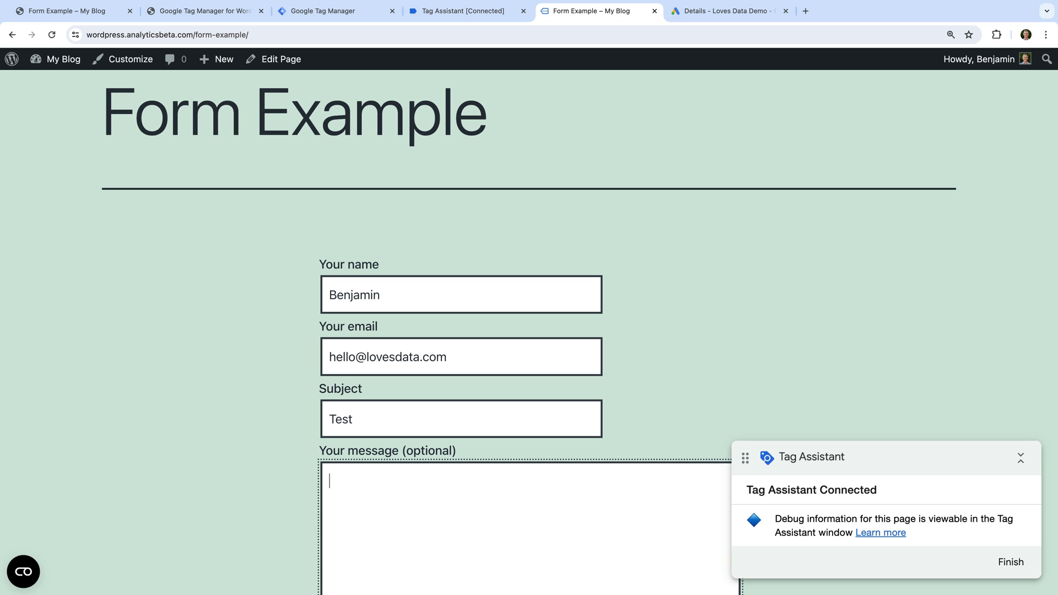
pyautogui.write('Test')
pyautogui.scroll(-3, 529, 331)
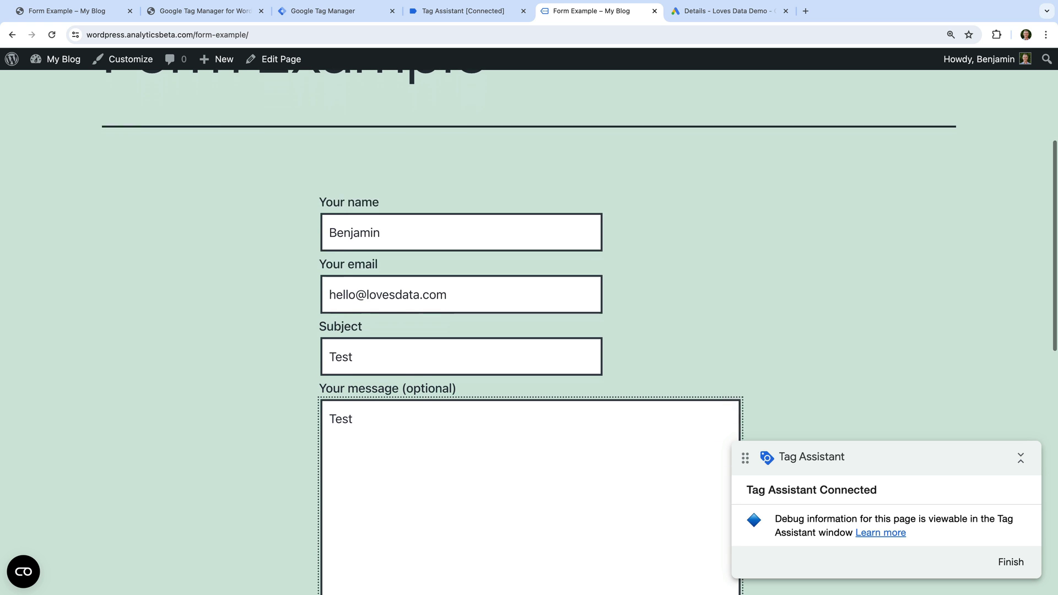
pyautogui.scroll(-2, 437, 371)
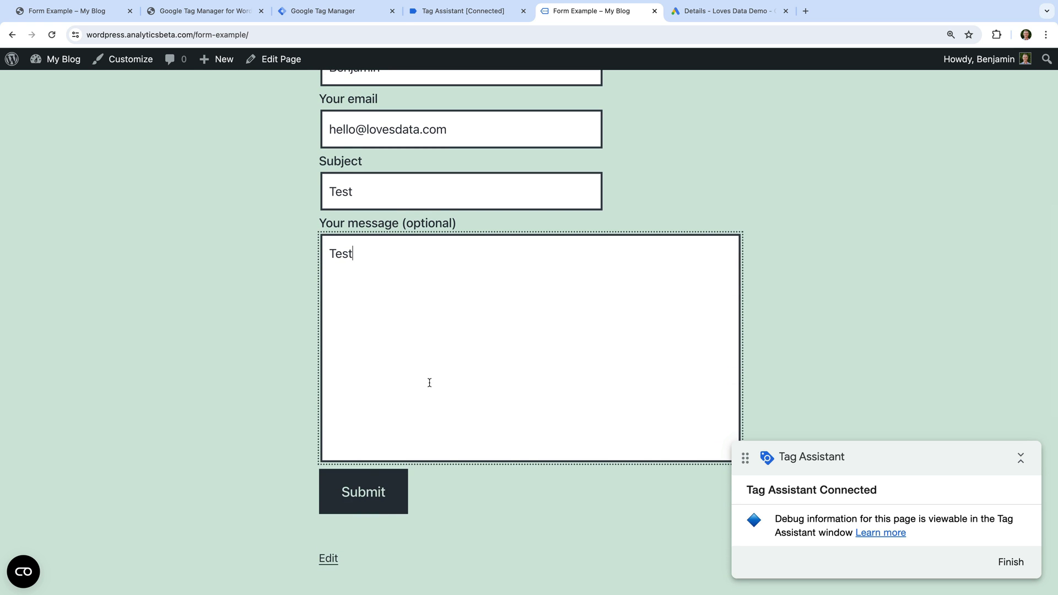
pyautogui.click(352, 487)
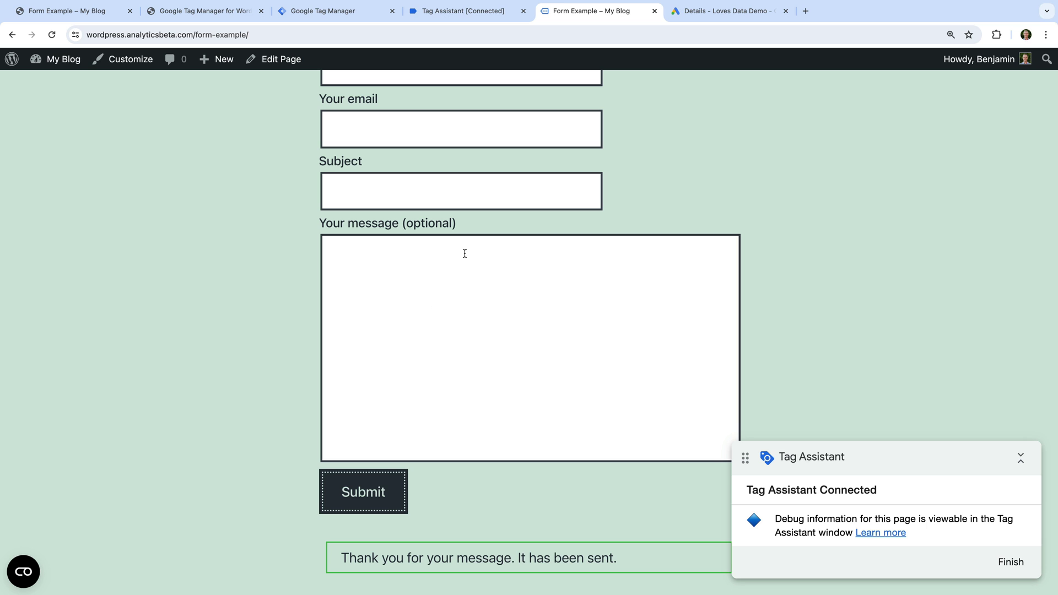
pyautogui.click(494, 17)
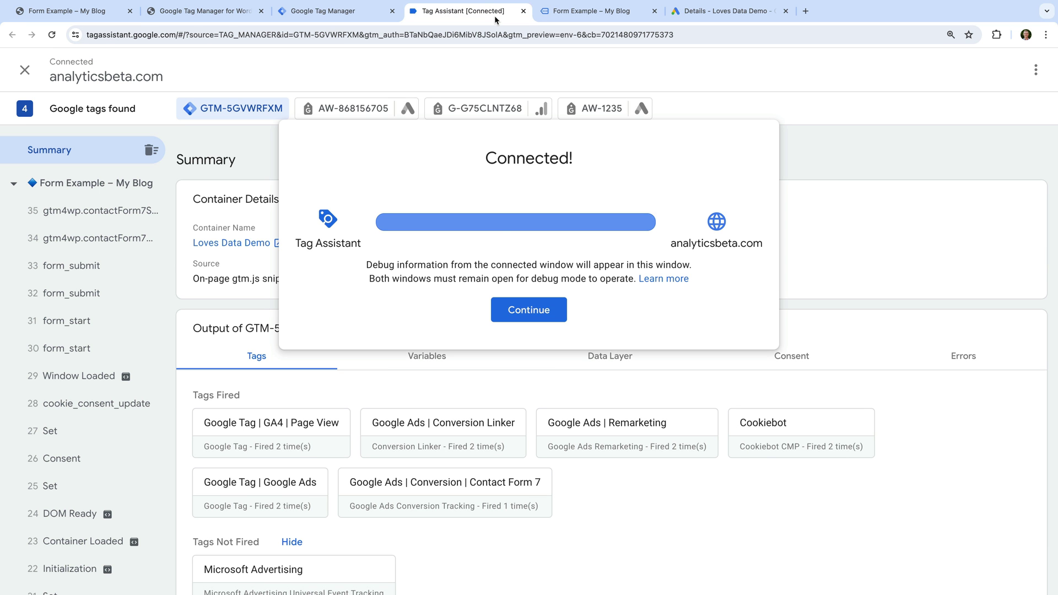
# - Inspect the AW-868156705 Conversion hit's Cookie Consent State G100, then return to the Form Example page
pyautogui.click(516, 309)
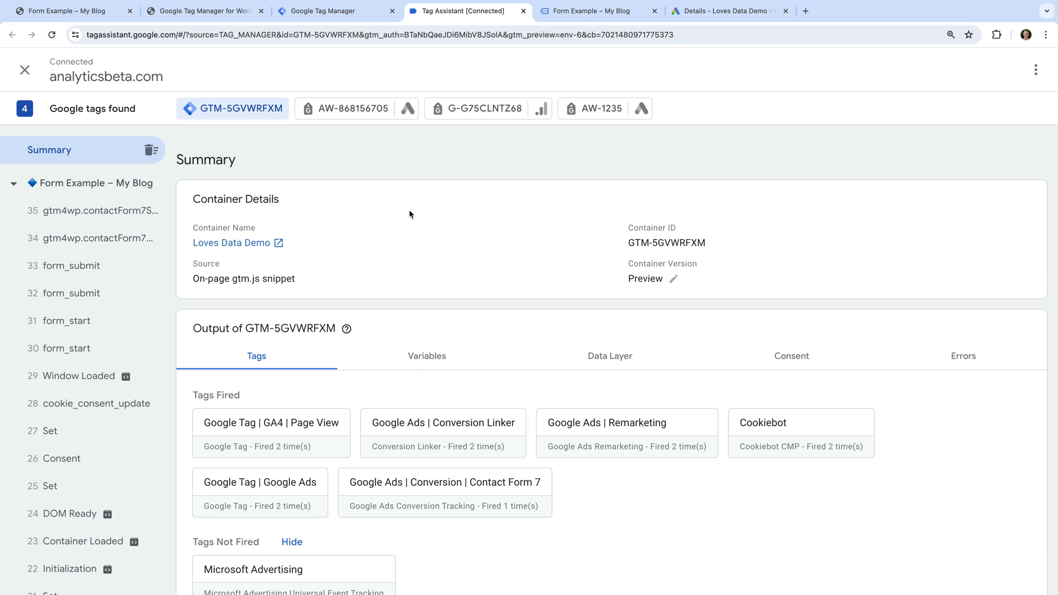
pyautogui.click(375, 109)
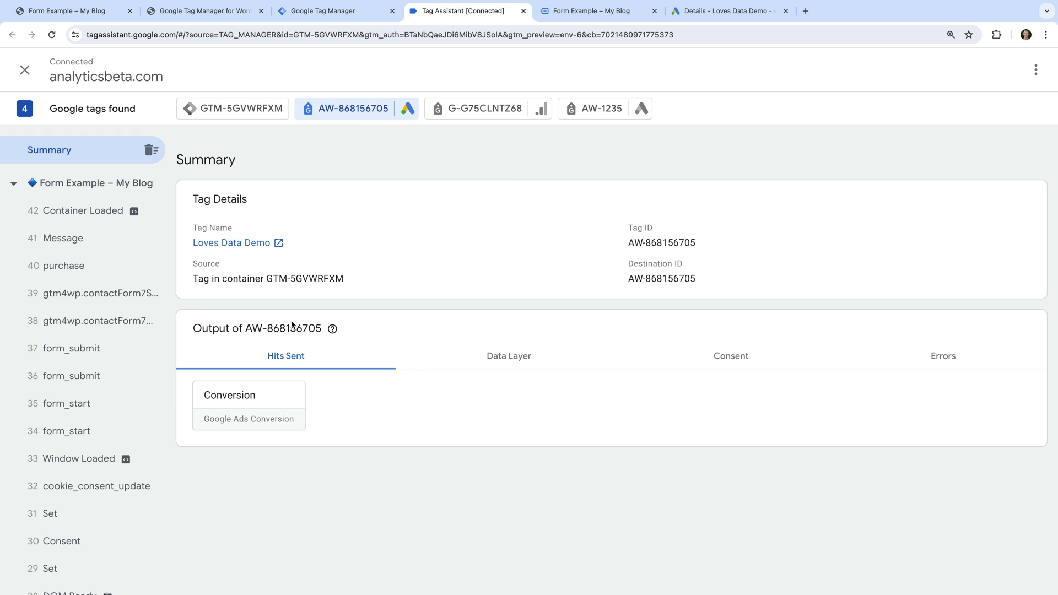
pyautogui.click(267, 389)
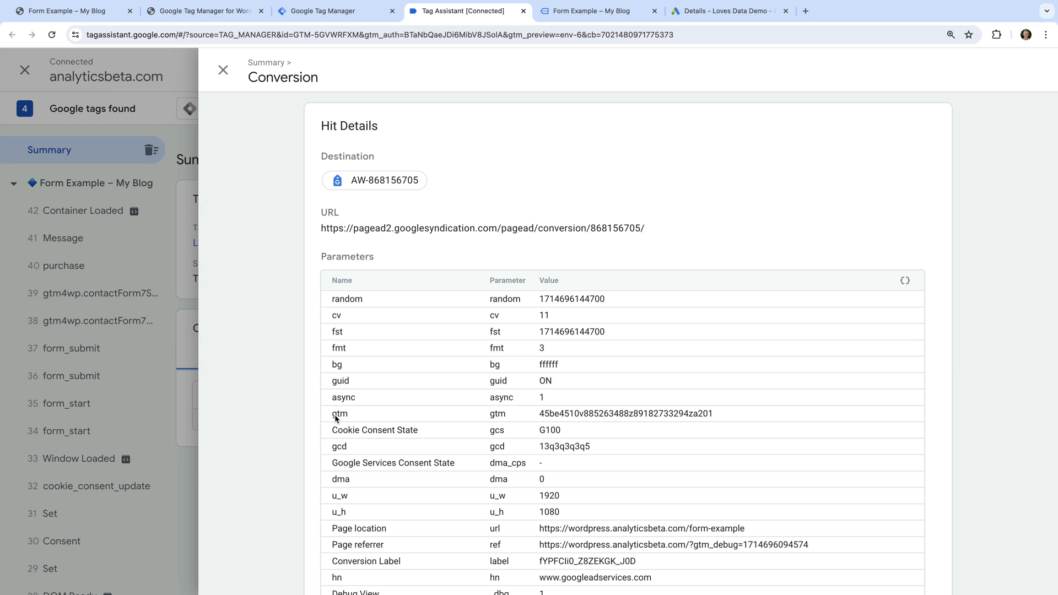
pyautogui.moveTo(332, 431); pyautogui.dragTo(428, 431)
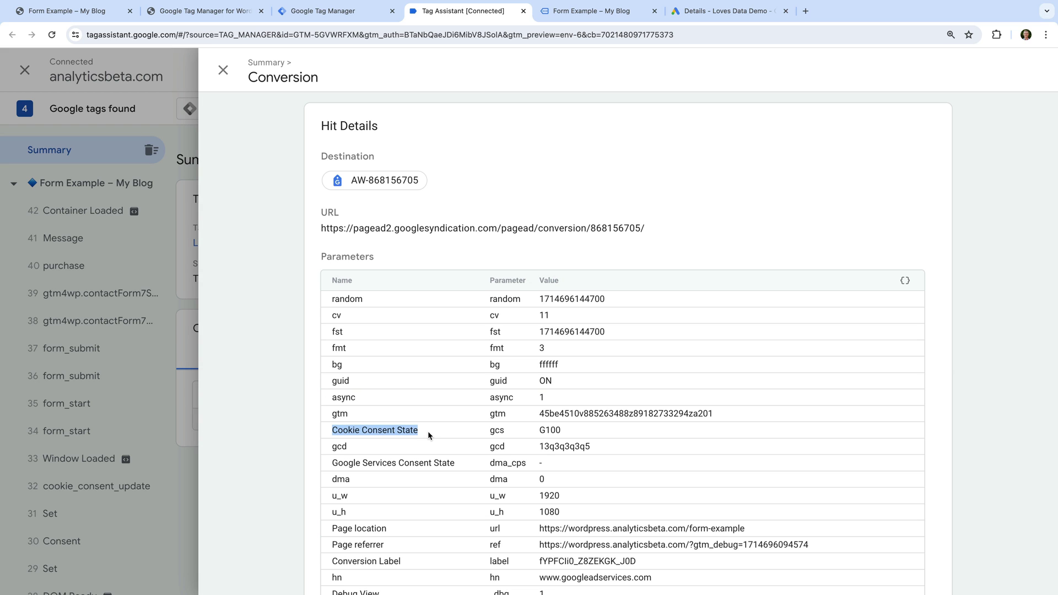
pyautogui.moveTo(540, 430); pyautogui.dragTo(571, 435)
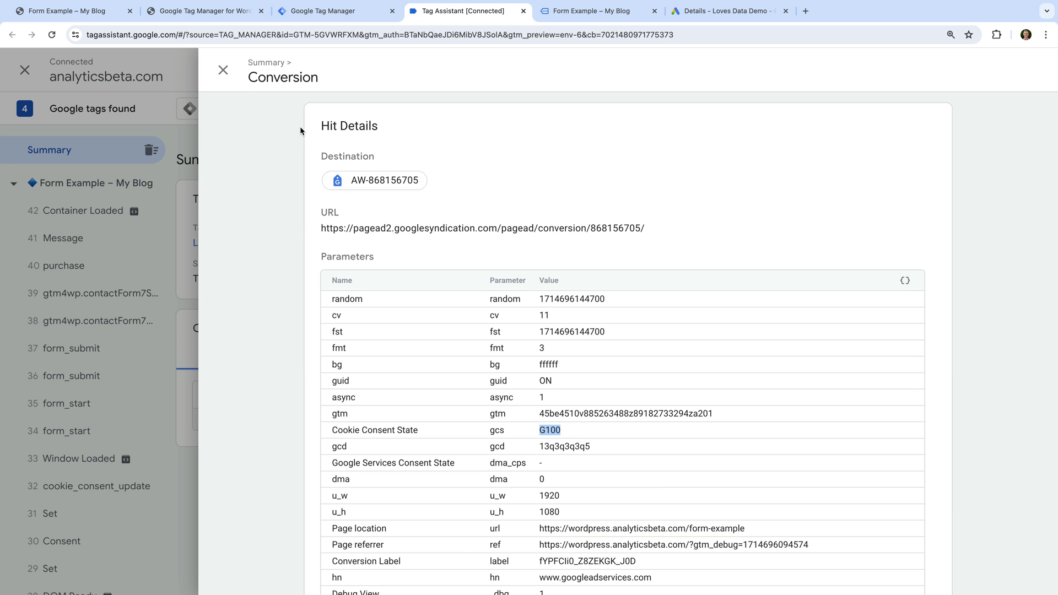
pyautogui.click(223, 70)
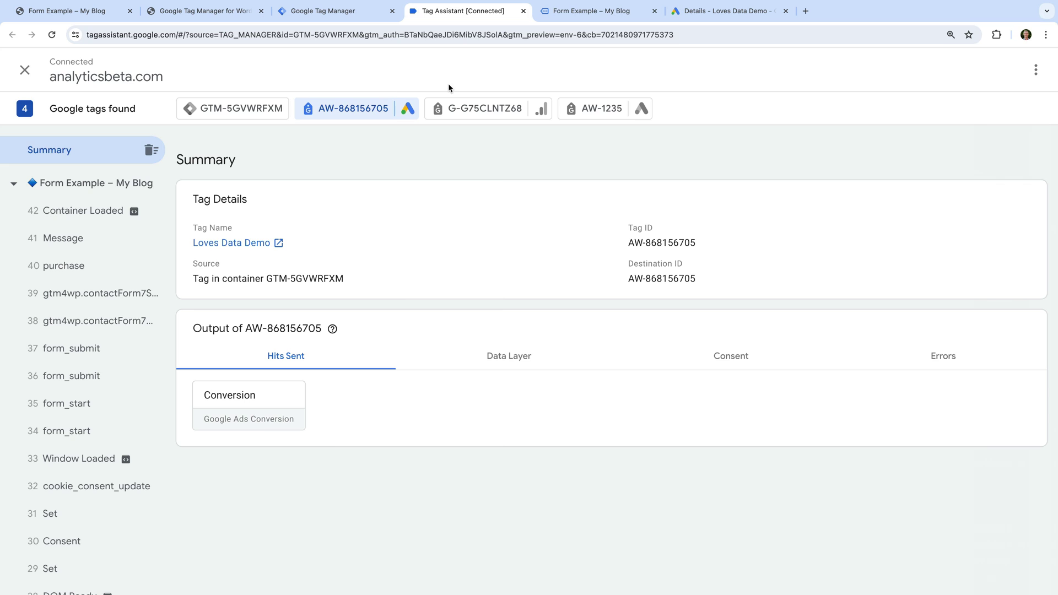
pyautogui.click(577, 14)
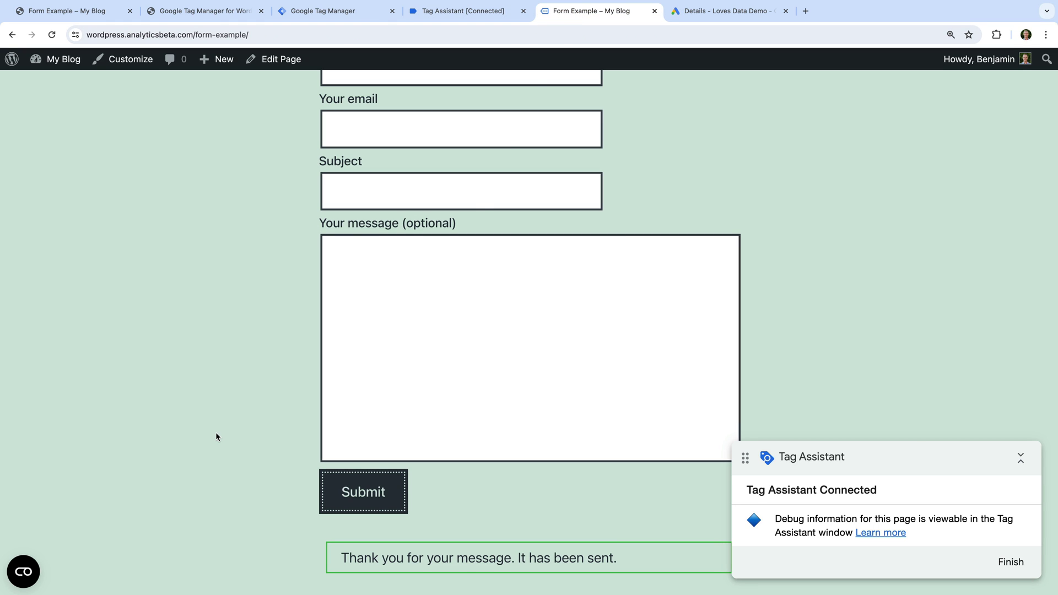
# - Change the Cookiebot consent to Allow all
pyautogui.click(25, 574)
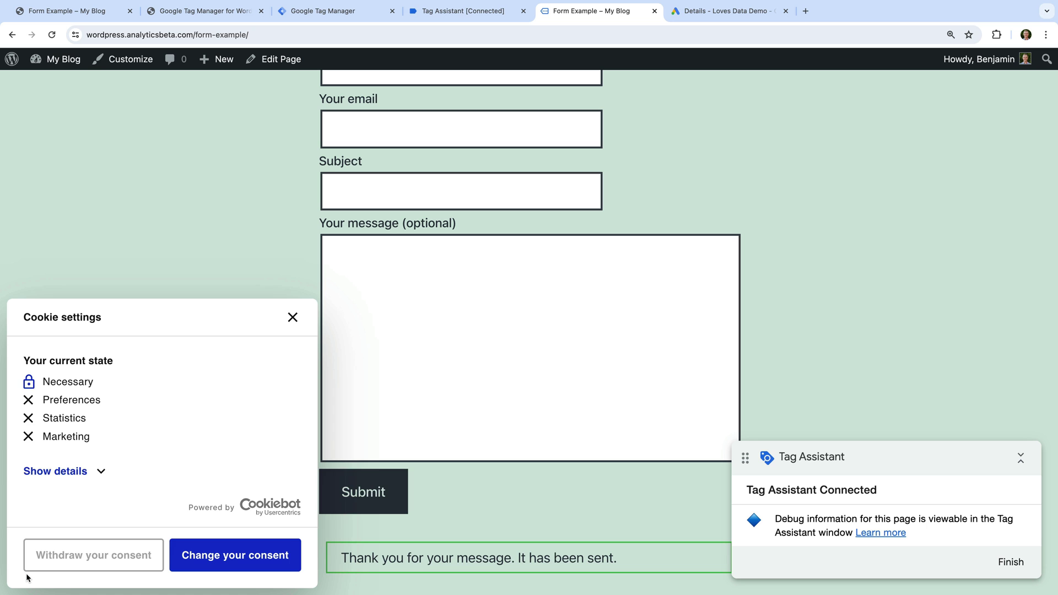
pyautogui.click(202, 547)
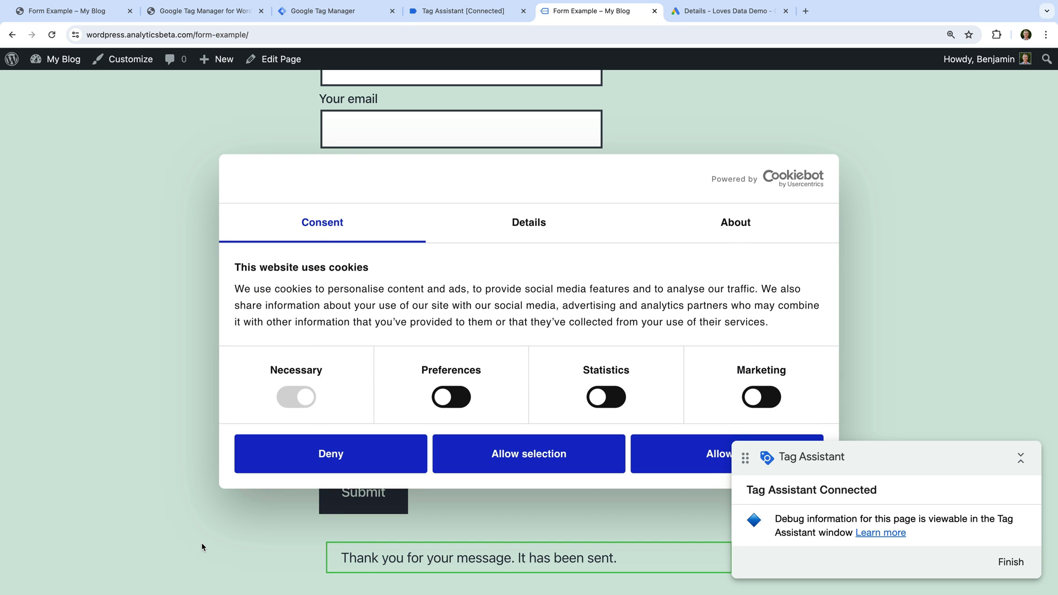
pyautogui.click(678, 461)
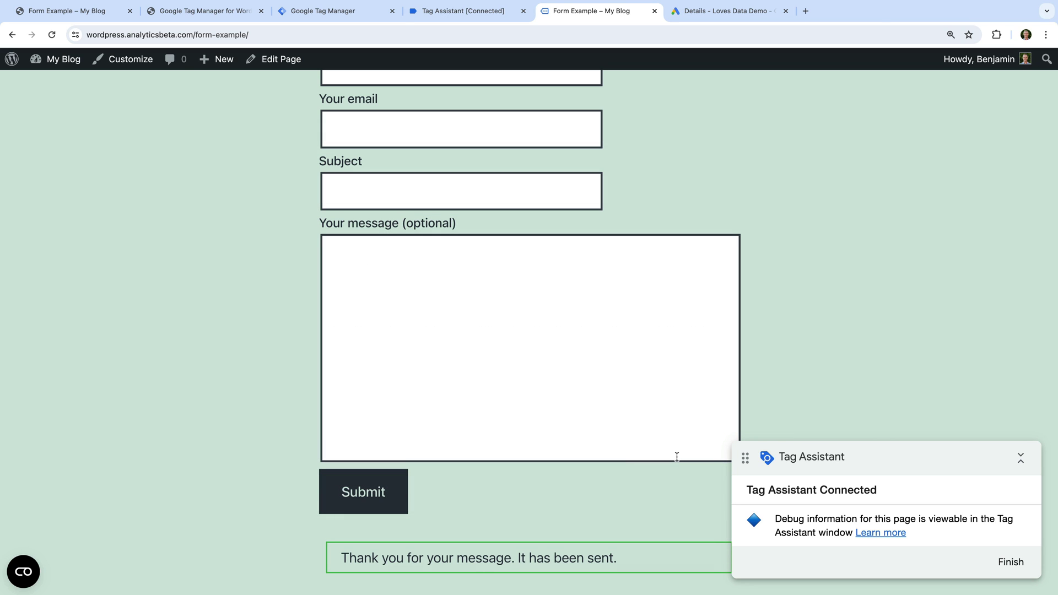
pyautogui.scroll(3, 677, 456)
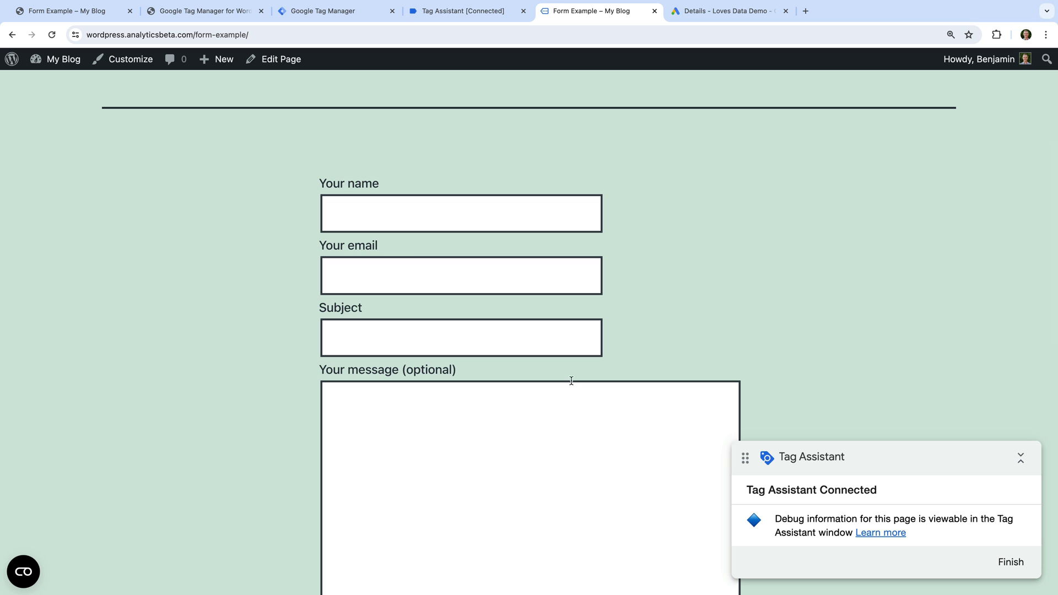
# - Resubmit the form with a name, email address, and 'Test' subject and message, then return to Tag Assistant
pyautogui.click(427, 220)
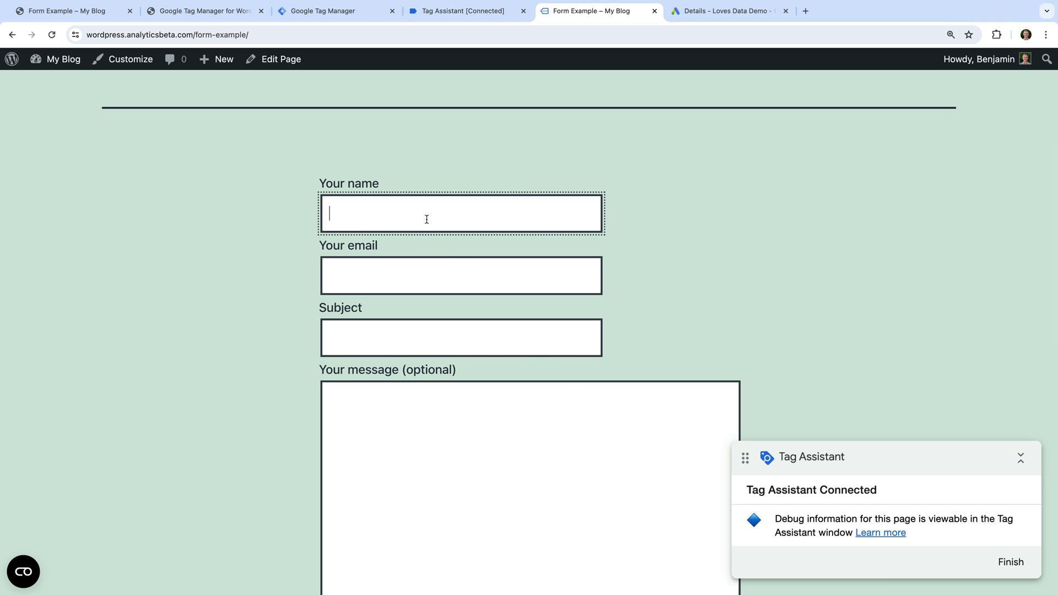
pyautogui.write('Benjamin')
pyautogui.press('Tab')
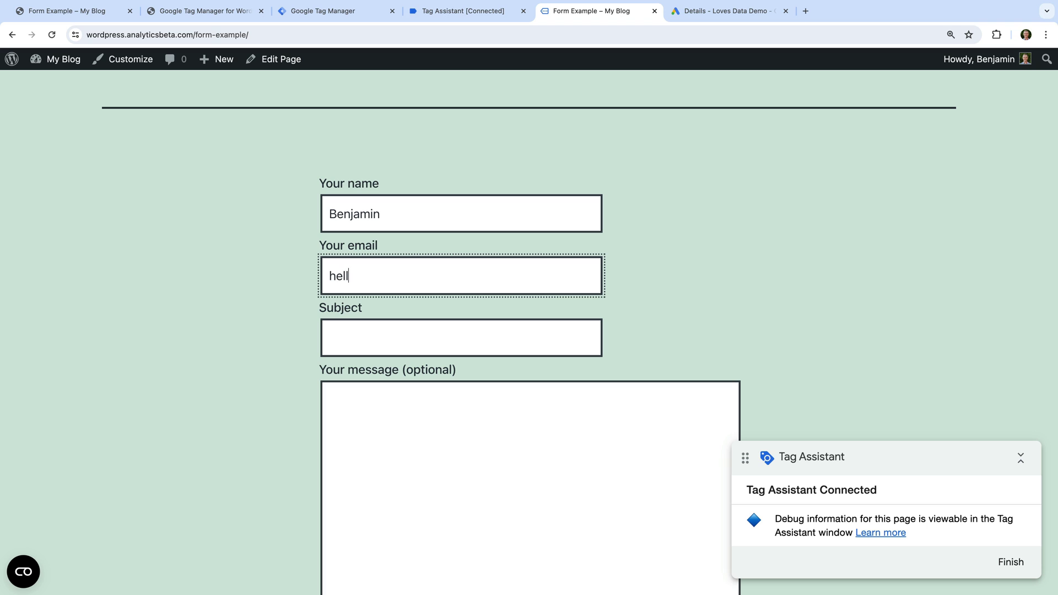
pyautogui.click(462, 337)
pyautogui.write('Test')
pyautogui.click(329, 400)
pyautogui.write('Test')
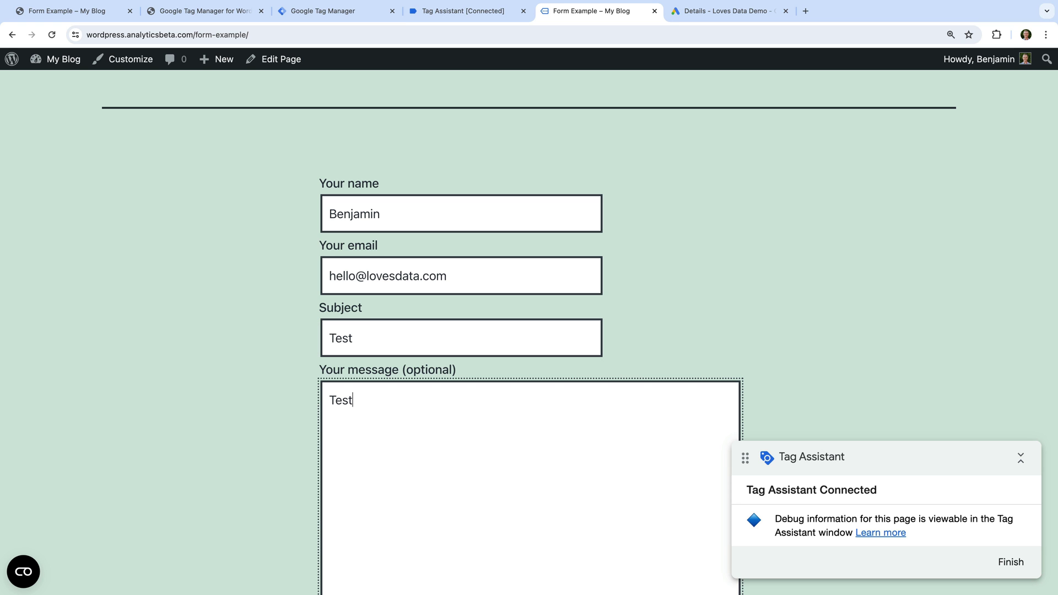
pyautogui.press('Tab')
pyautogui.press('Return')
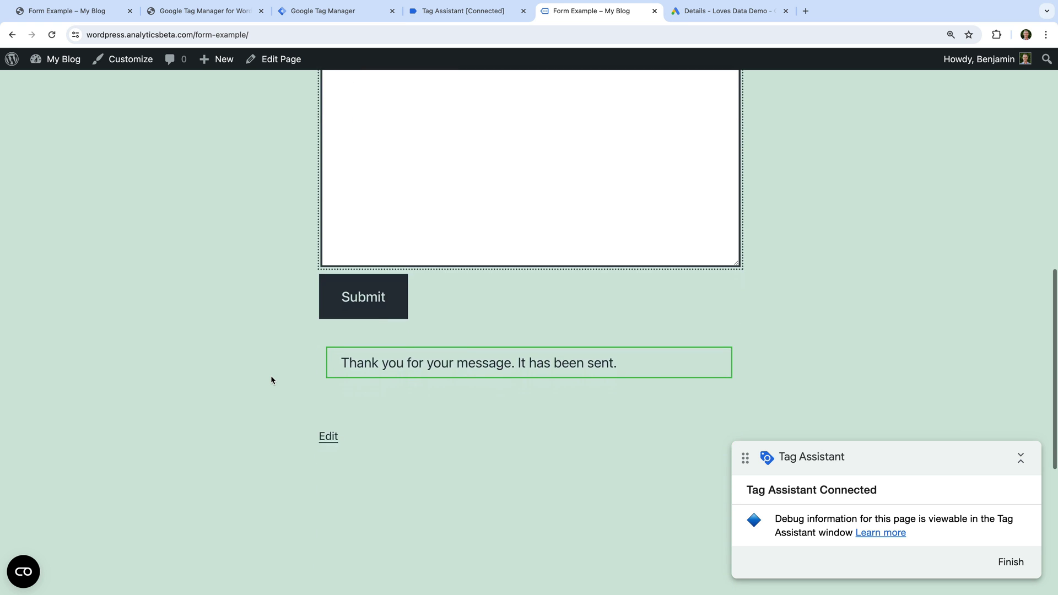
pyautogui.click(358, 313)
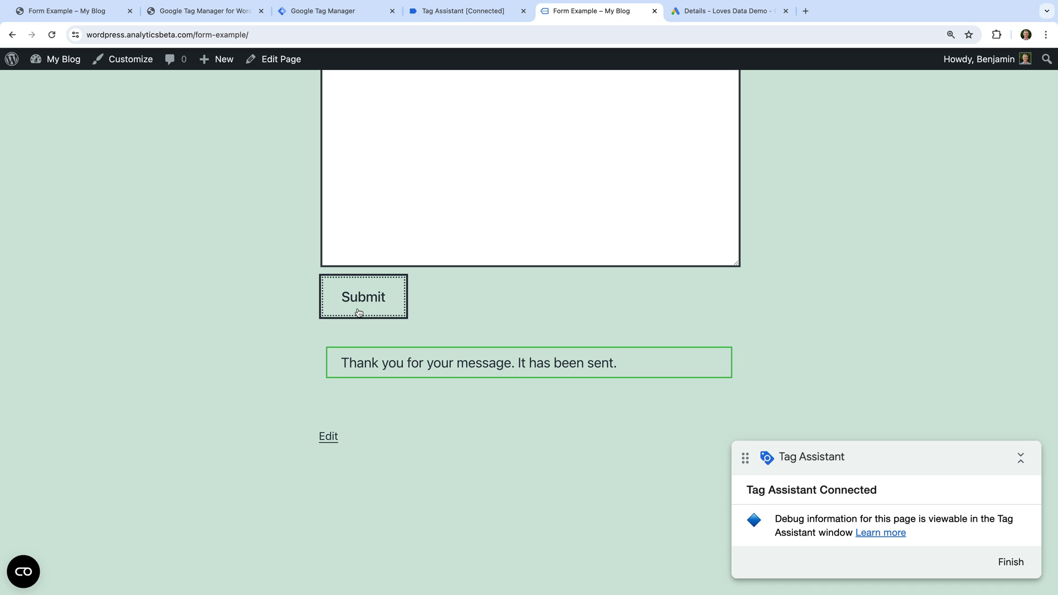
pyautogui.click(481, 17)
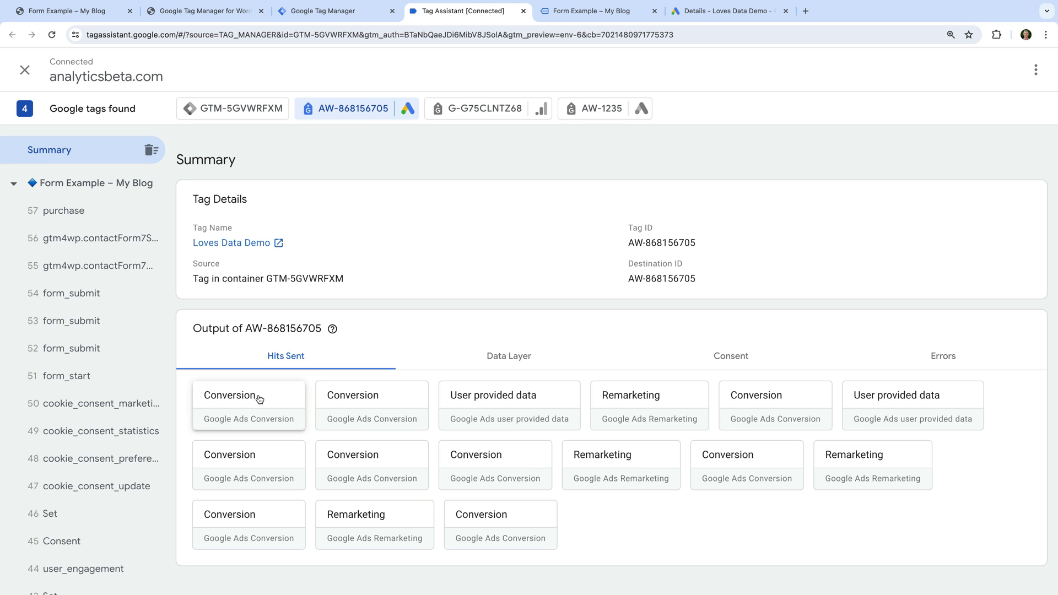
pyautogui.click(260, 399)
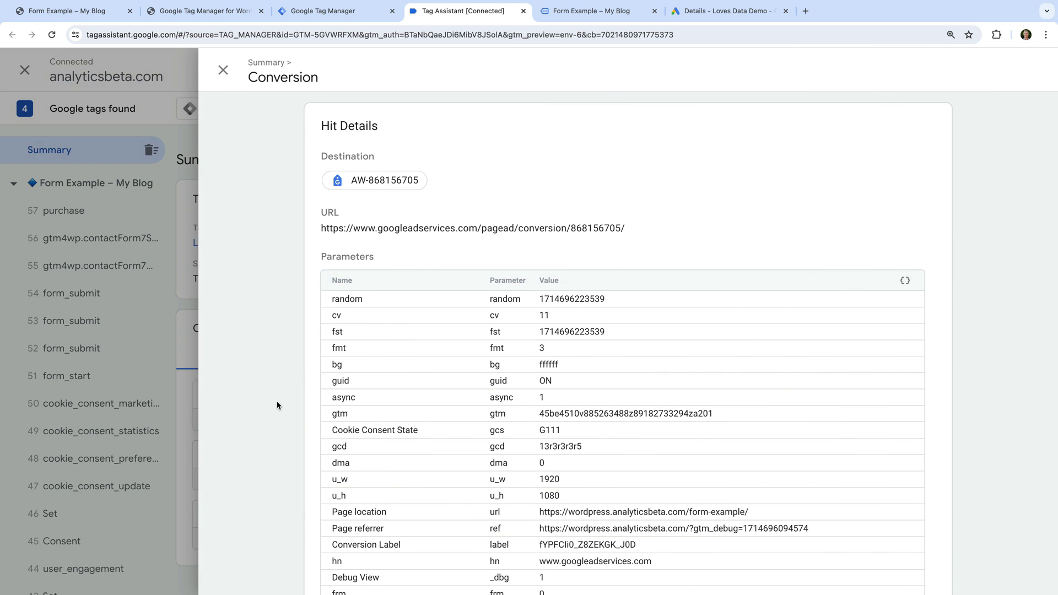
pyautogui.moveTo(332, 432); pyautogui.dragTo(429, 432)
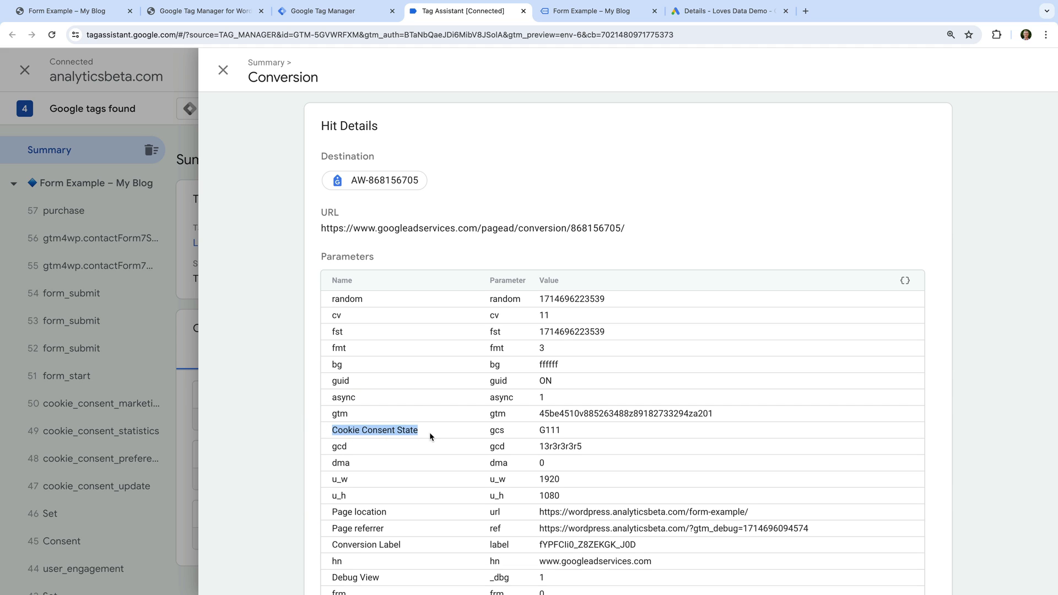
pyautogui.moveTo(540, 432); pyautogui.dragTo(553, 434)
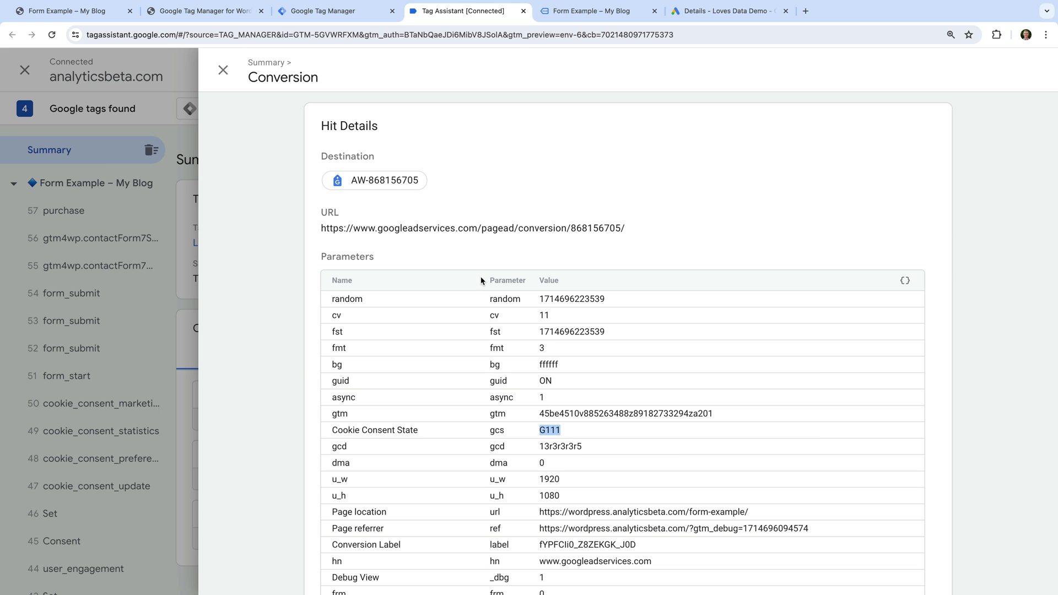
pyautogui.click(224, 68)
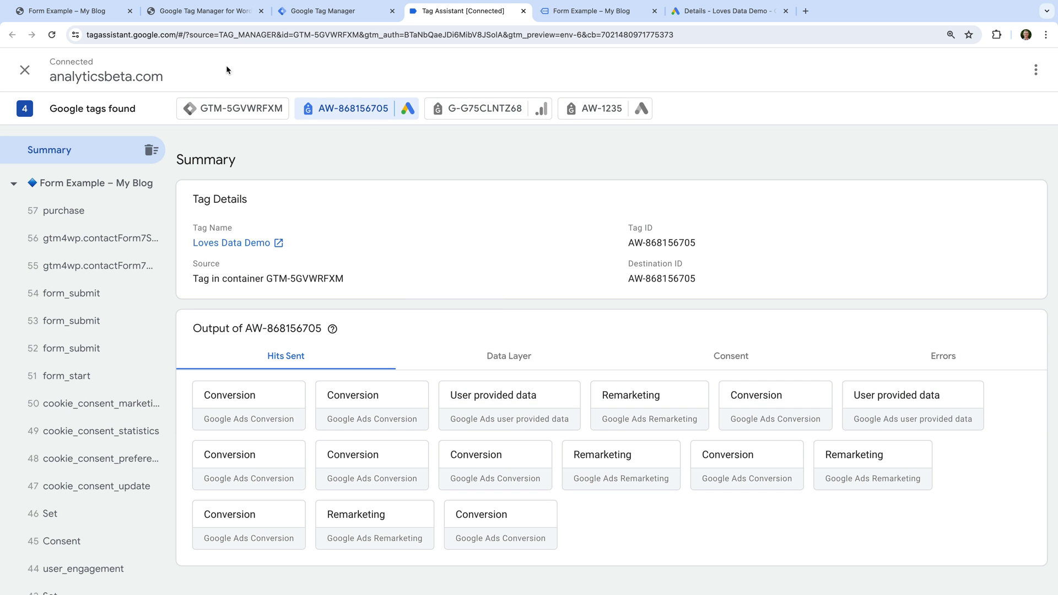
# - Inspect the fired Google Ads Contact Form 7 conversion tag on event 49 and highlight its user-provided email
pyautogui.click(234, 113)
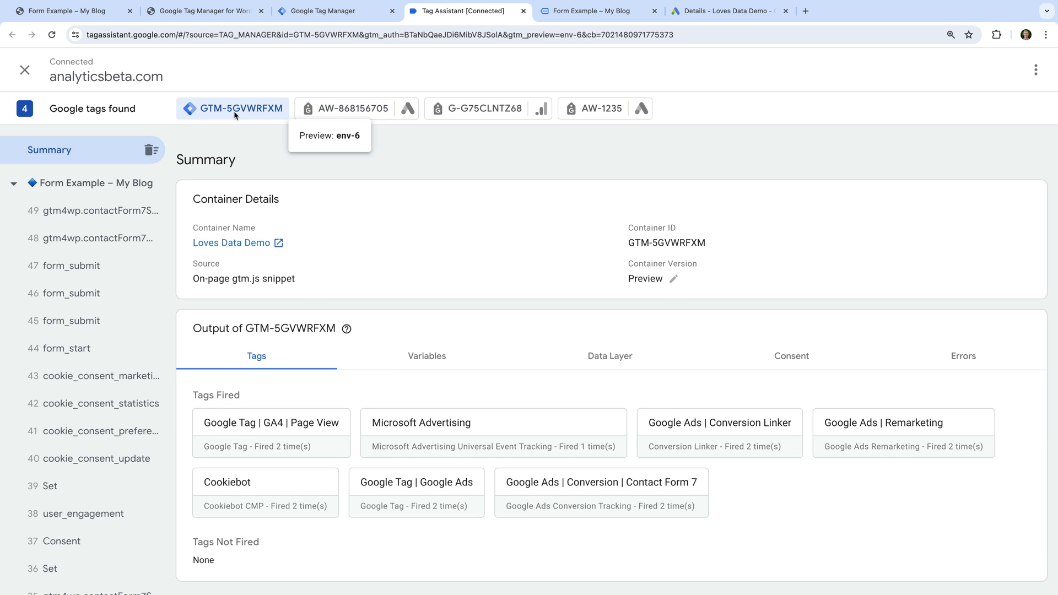
pyautogui.click(116, 215)
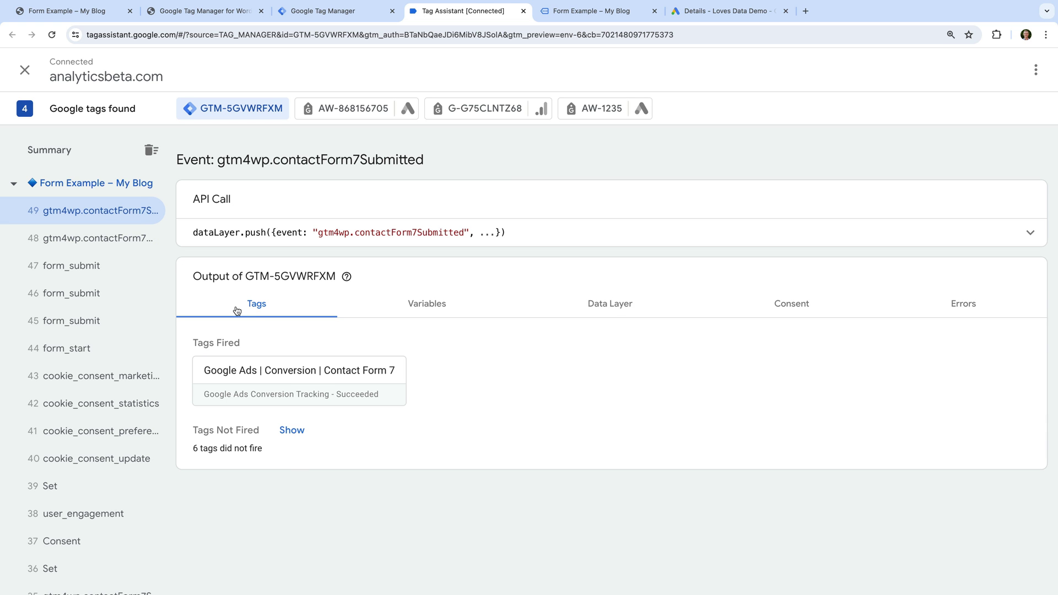
pyautogui.click(305, 375)
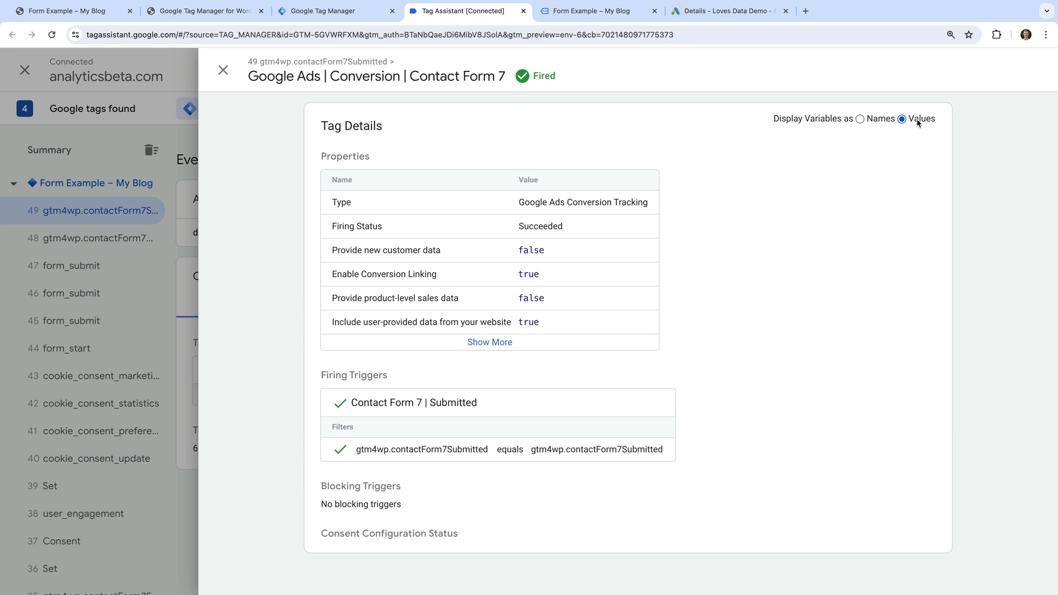
pyautogui.click(505, 344)
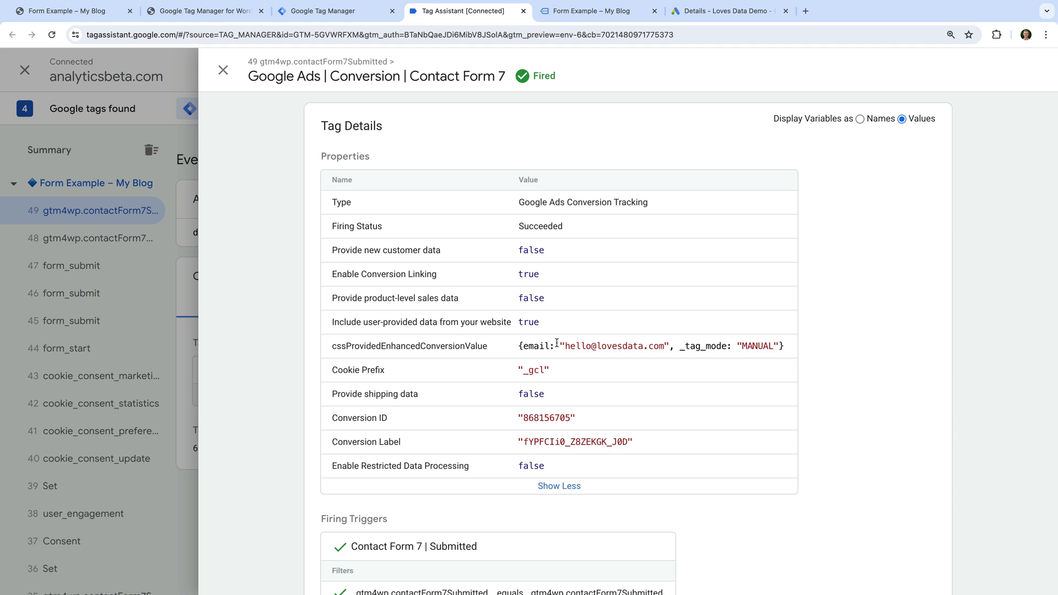
pyautogui.moveTo(565, 346); pyautogui.dragTo(663, 347)
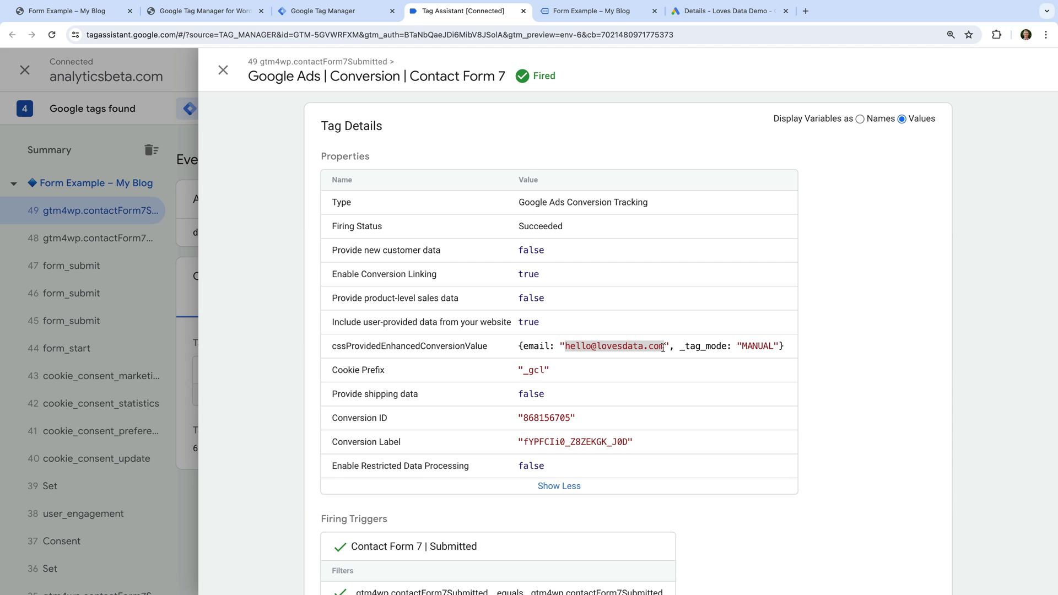